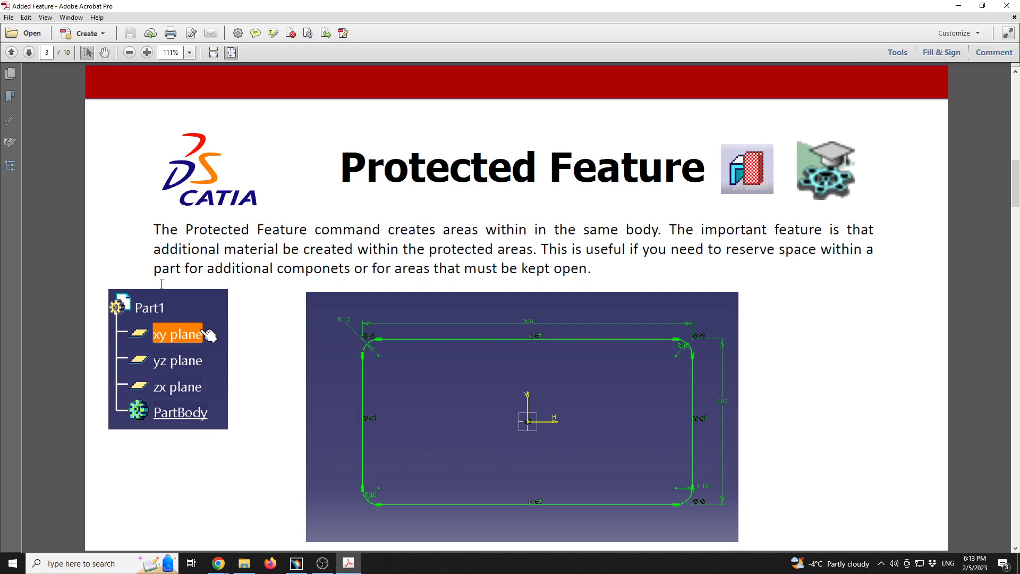
# Read the Protected Feature description, the specification tree and the reference sketch on page 3 of the PDF.
pyautogui.moveTo(317, 231); pyautogui.dragTo(629, 234)
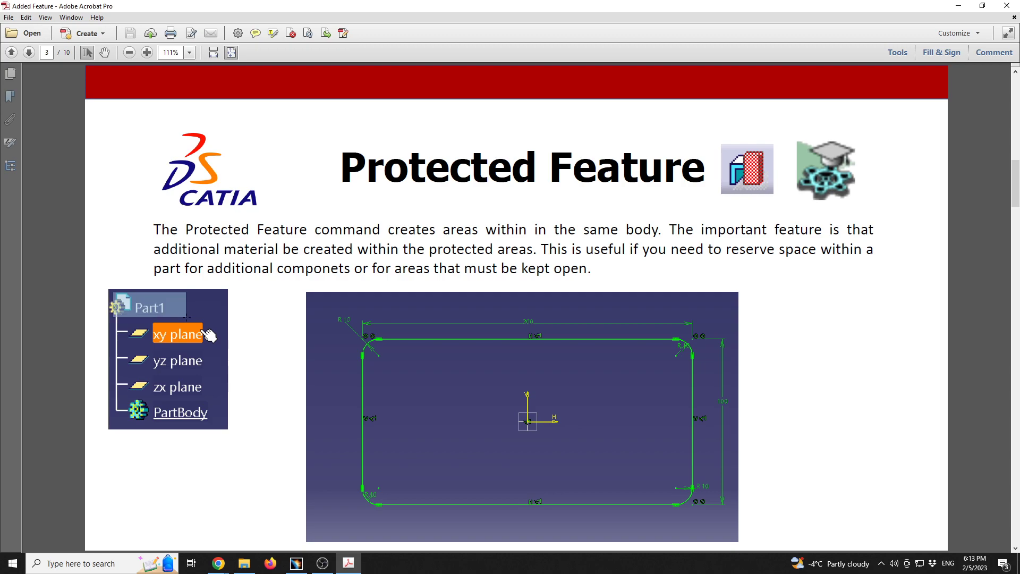
pyautogui.click(215, 420)
pyautogui.moveTo(216, 420); pyautogui.dragTo(125, 397)
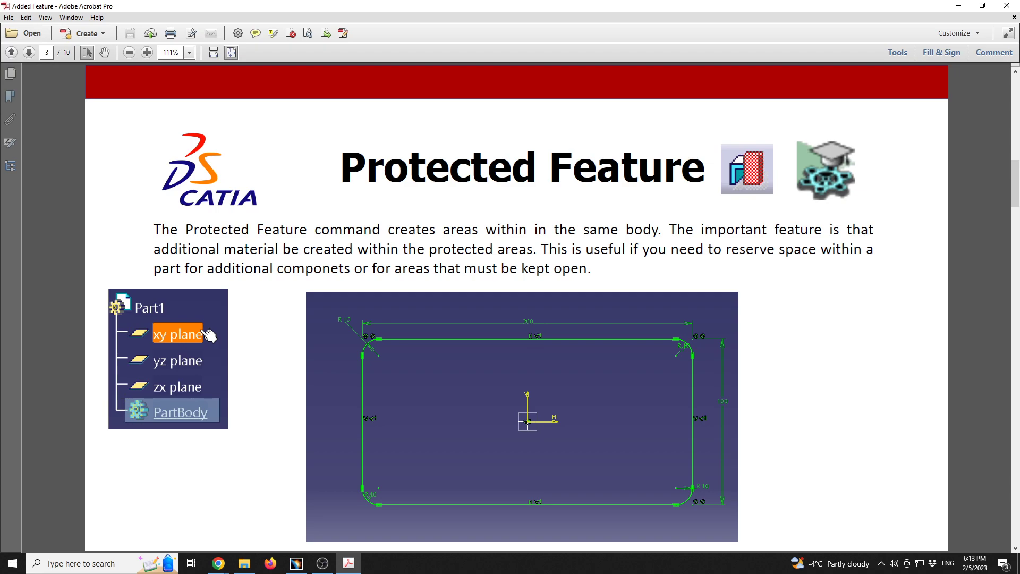
pyautogui.moveTo(124, 398); pyautogui.dragTo(97, 288)
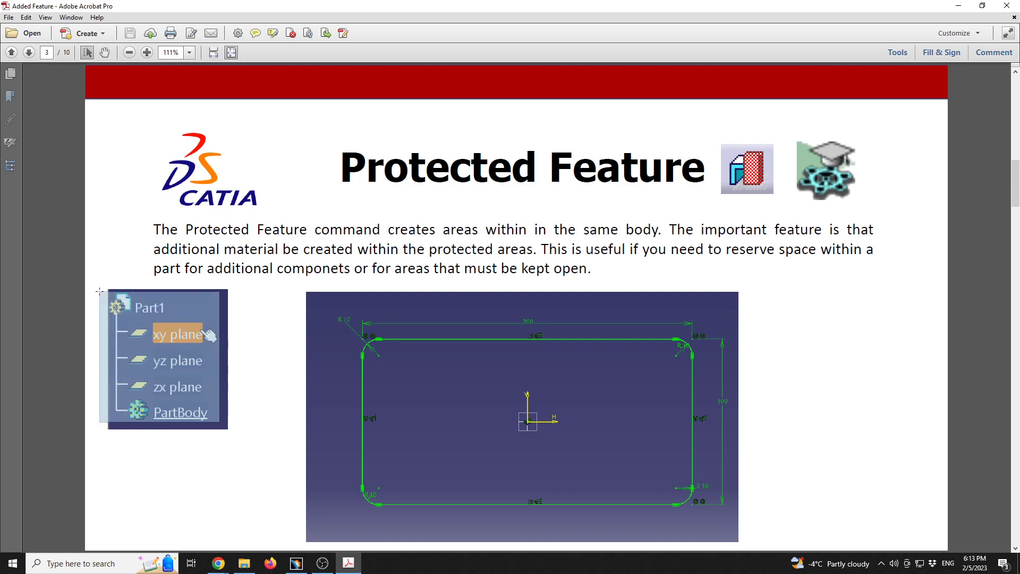
pyautogui.click(681, 255)
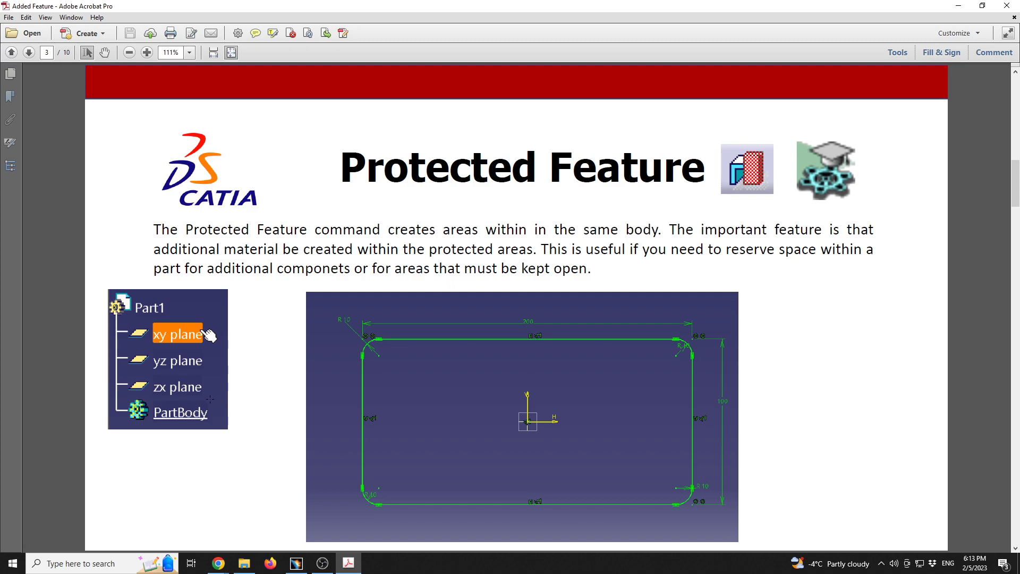
pyautogui.keyDown('shift'); pyautogui.click(532, 270); pyautogui.keyUp('shift')
pyautogui.click(426, 295)
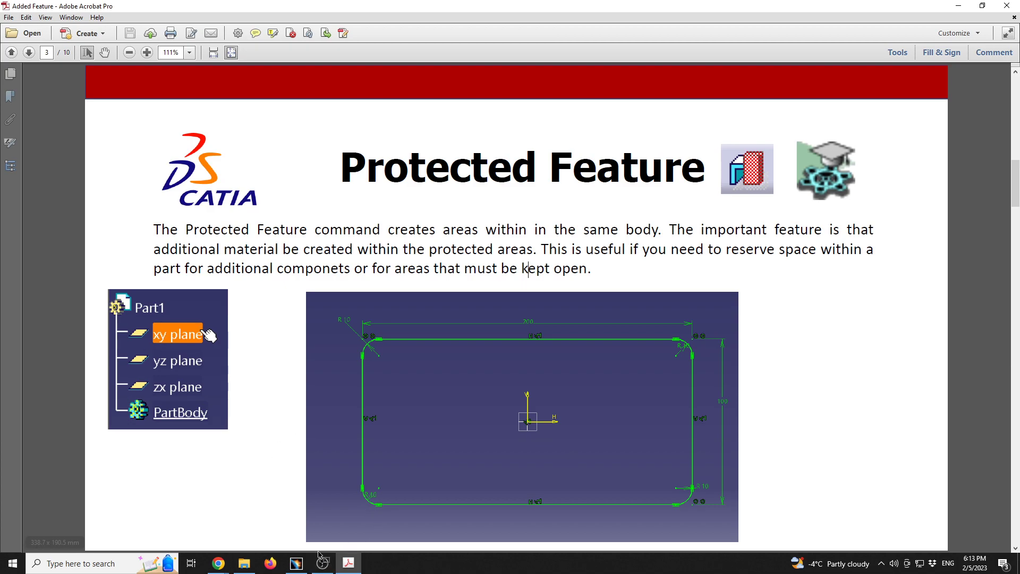
# Switch to CATIA and start a new part in the Functional Modeling Part workbench.
pyautogui.click(297, 563)
pyautogui.click(12, 17)
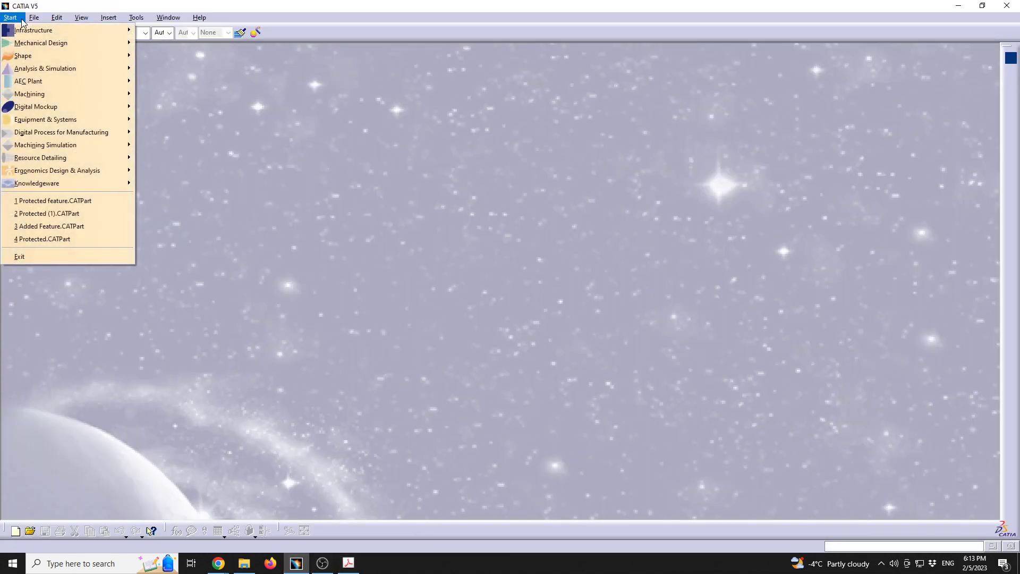
pyautogui.moveTo(30, 47)
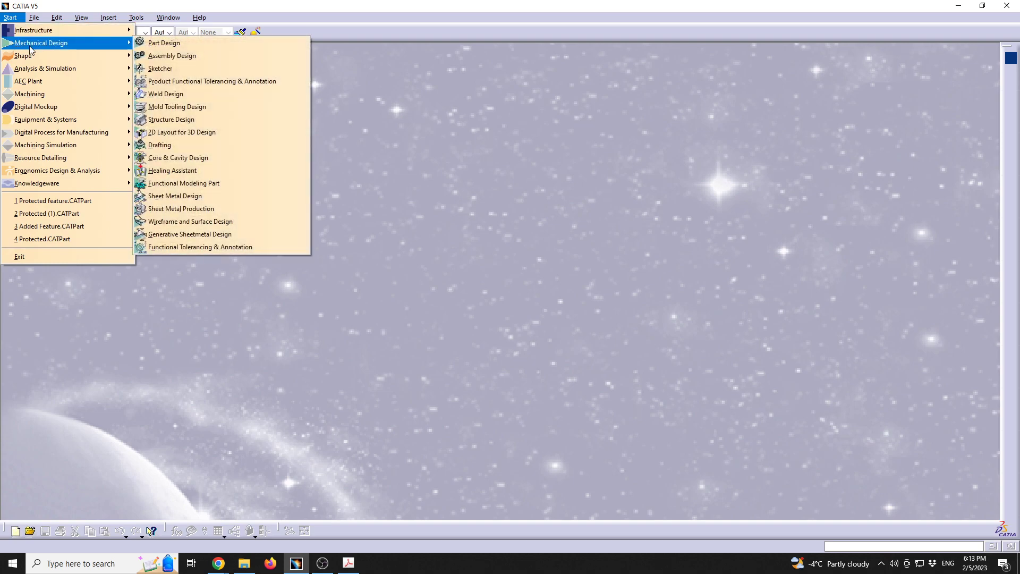
pyautogui.click(181, 187)
pyautogui.click(431, 356)
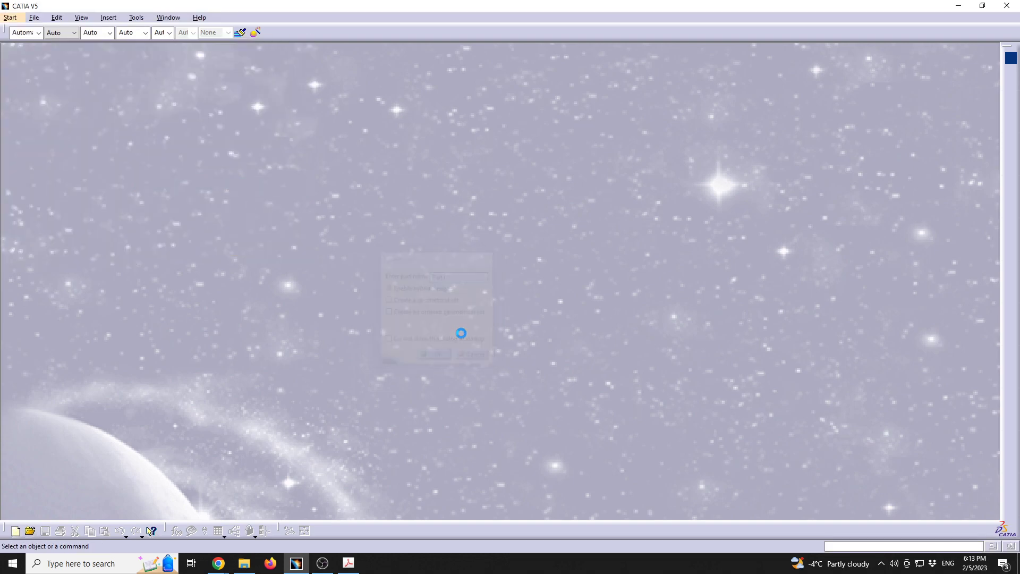
# Open a sketch on the xy plane and check the reference profile's dimensions in the Acrobat PDF.
pyautogui.click(55, 80)
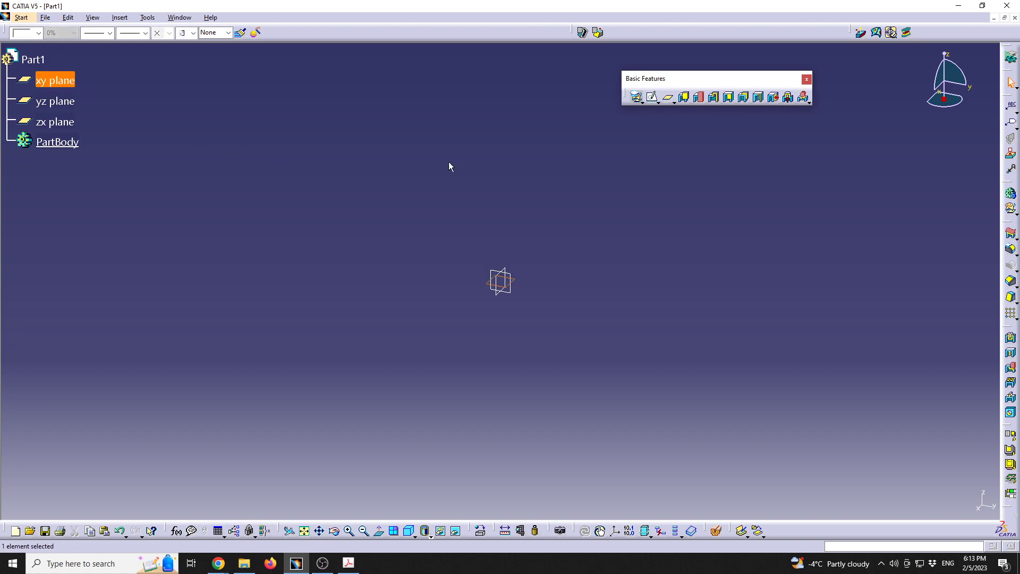
pyautogui.click(655, 100)
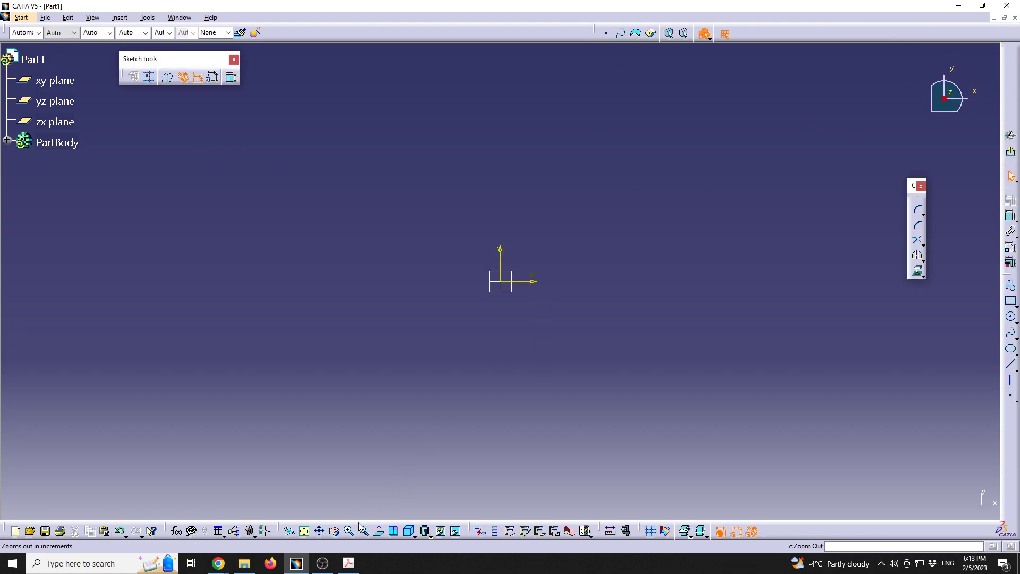
pyautogui.click(353, 565)
pyautogui.moveTo(521, 314); pyautogui.dragTo(543, 325)
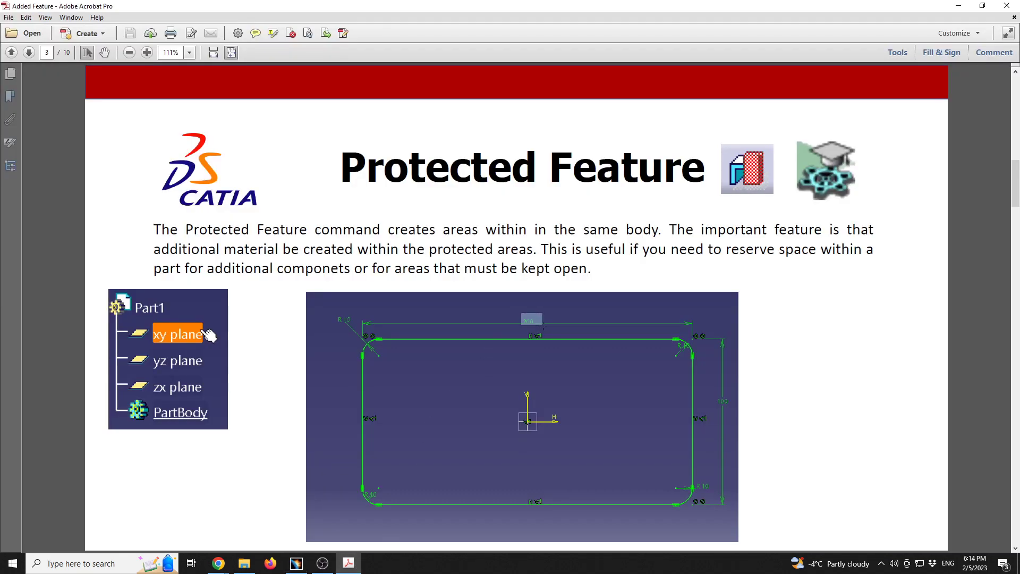
pyautogui.click(296, 563)
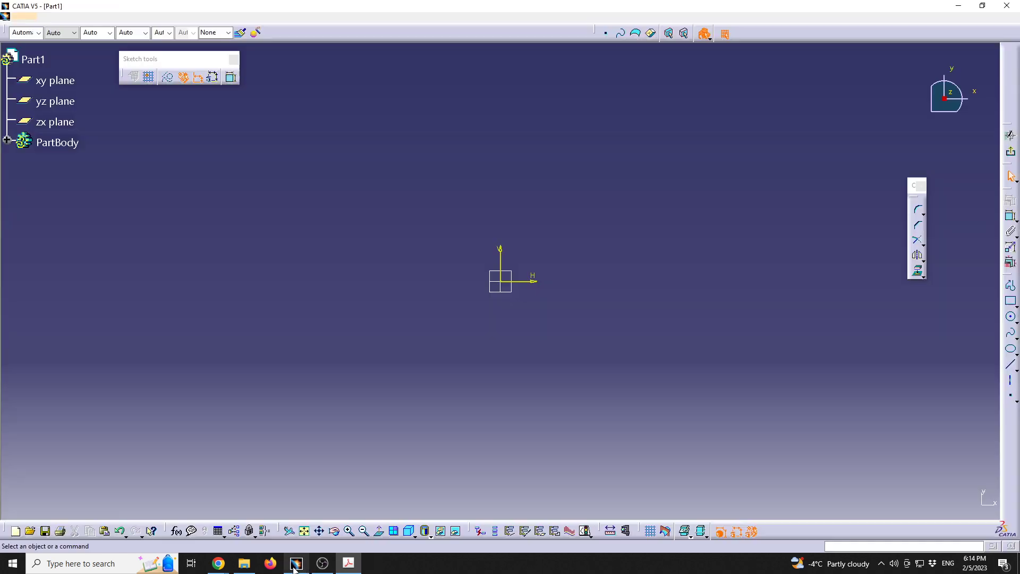
# Draw a centered rectangle about the sketch origin.
pyautogui.click(1014, 305)
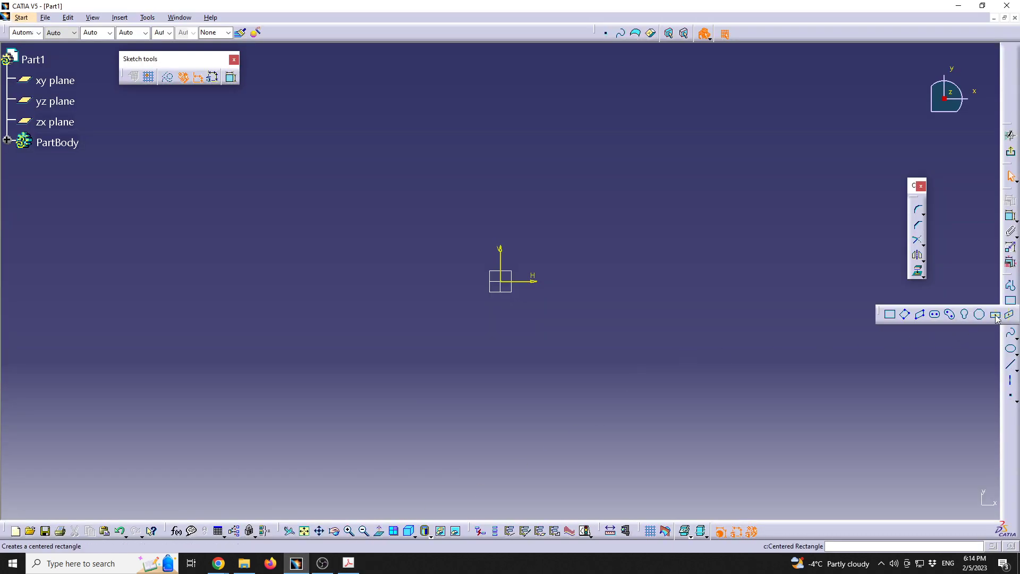
pyautogui.click(996, 318)
pyautogui.click(500, 281)
pyautogui.click(642, 208)
pyautogui.click(571, 120)
# Dimension the rectangle's width and set it to 200 mm.
pyautogui.click(1011, 216)
pyautogui.click(564, 208)
pyautogui.click(569, 181)
pyautogui.doubleClick(573, 174)
pyautogui.write('200')
pyautogui.press('Return')
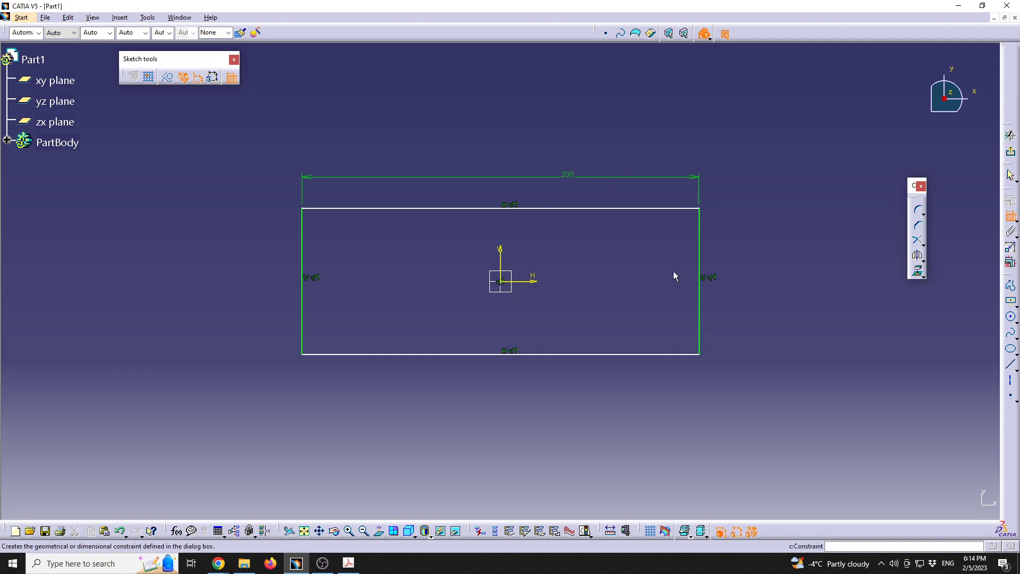
# Dimension the rectangle's height and set it to 100 mm.
pyautogui.click(700, 262)
pyautogui.click(759, 260)
pyautogui.doubleClick(754, 264)
pyautogui.write('100')
pyautogui.press('Return')
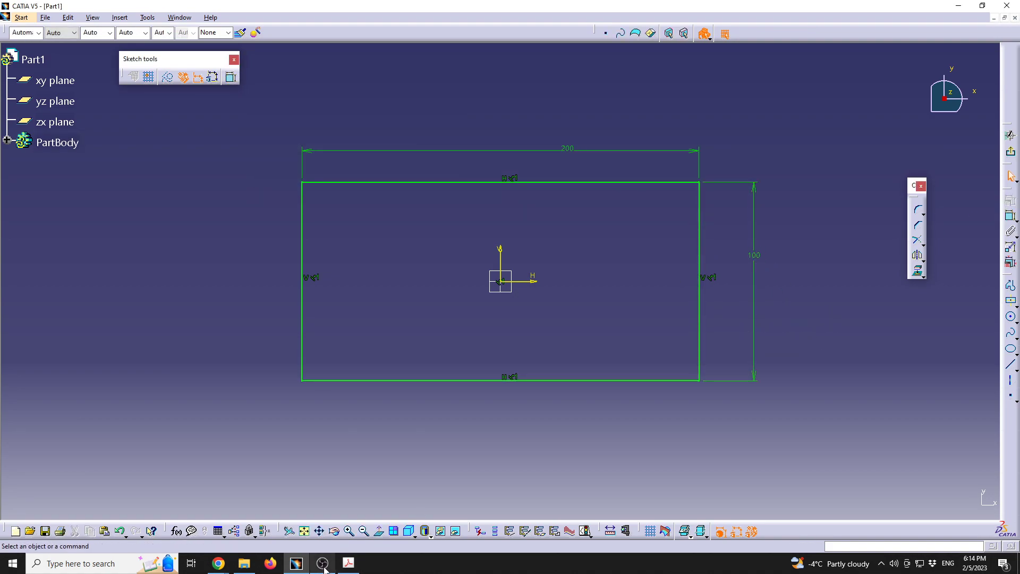
# Check the corner radius in the PDF, then round all four rectangle corners at 10 mm, converting the length constraints into distances.
pyautogui.click(348, 562)
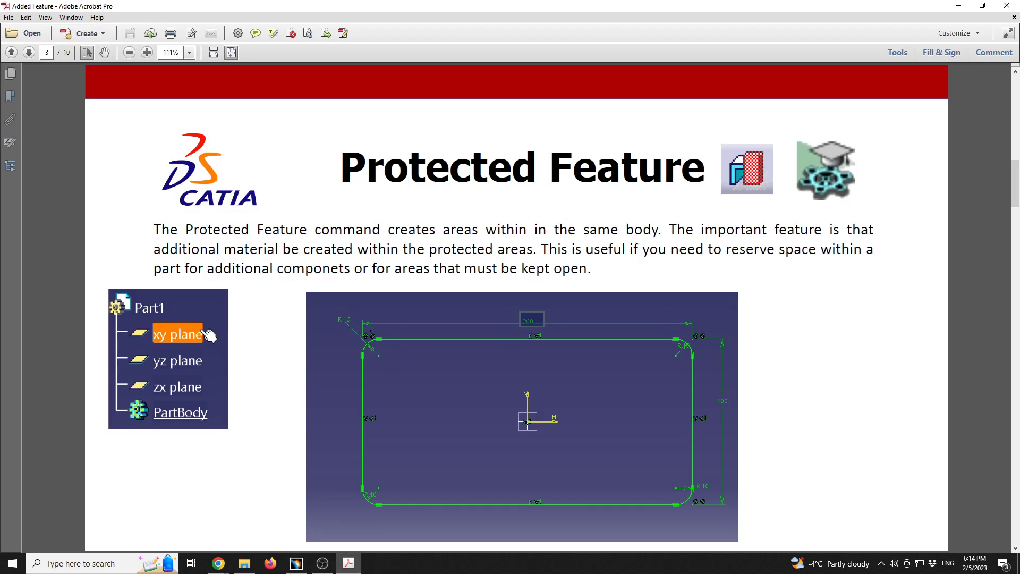
pyautogui.click(296, 562)
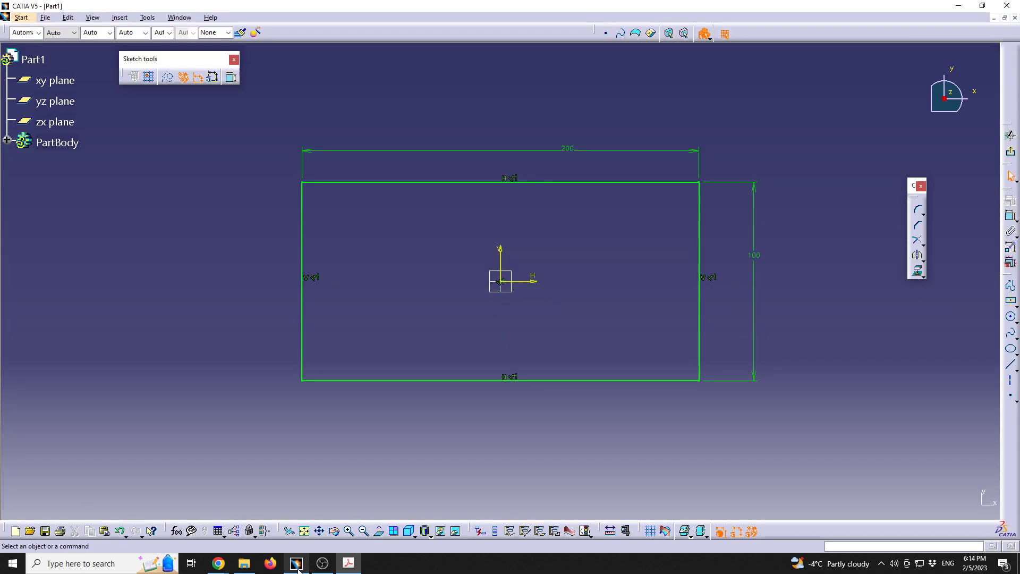
pyautogui.click(918, 214)
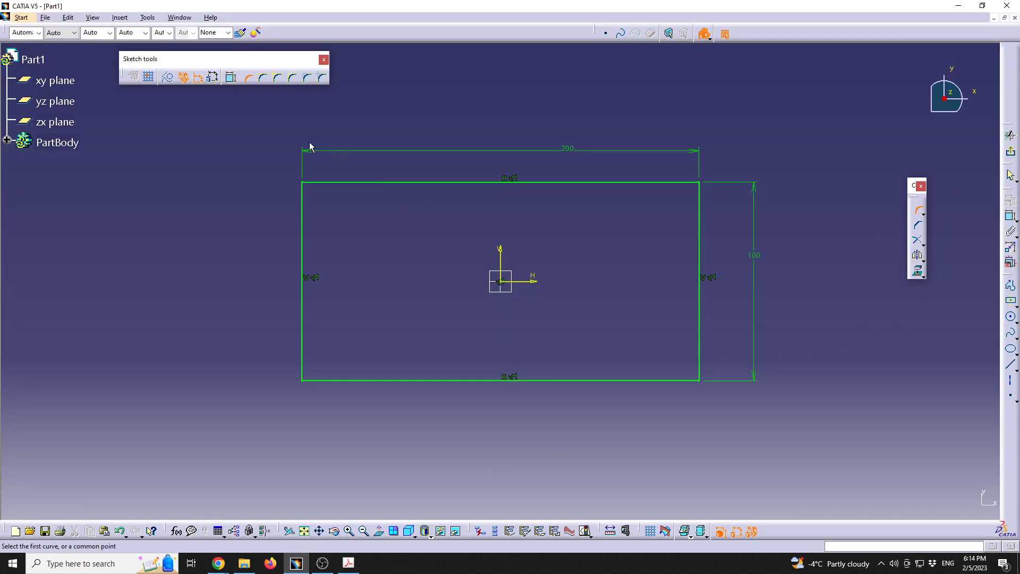
pyautogui.moveTo(250, 116)
pyautogui.mouseDown()
pyautogui.moveTo(333, 182)
pyautogui.moveTo(617, 358)
pyautogui.moveTo(795, 421)
pyautogui.moveTo(799, 440)
pyautogui.mouseUp()
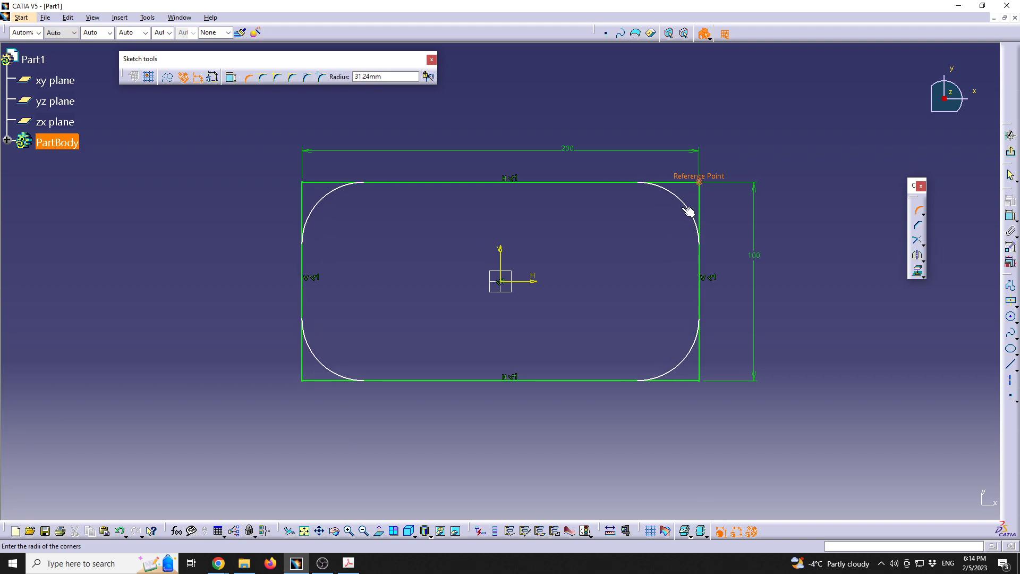
pyautogui.press('Tab')
pyautogui.write('10')
pyautogui.press('Return')
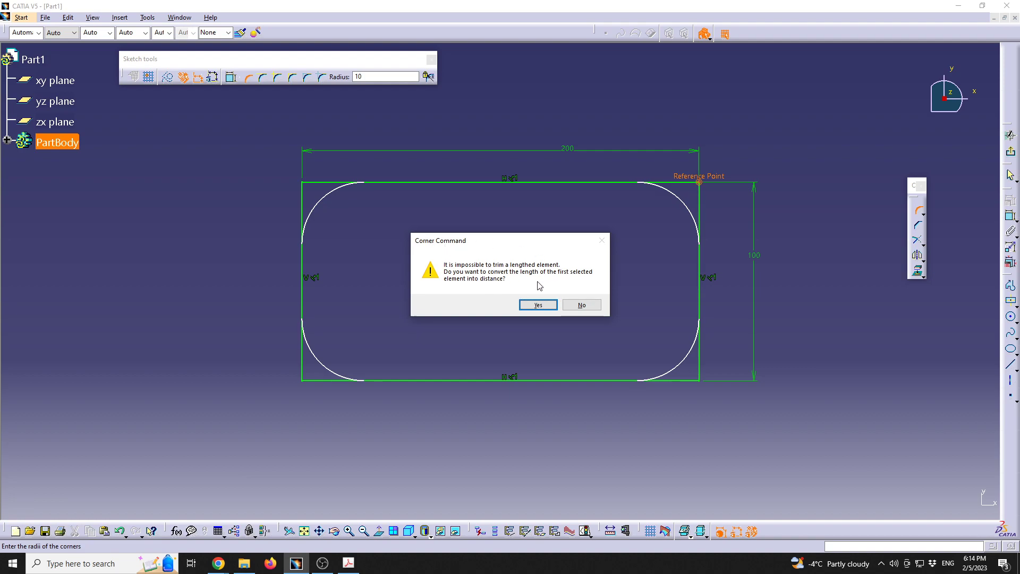
pyautogui.click(540, 305)
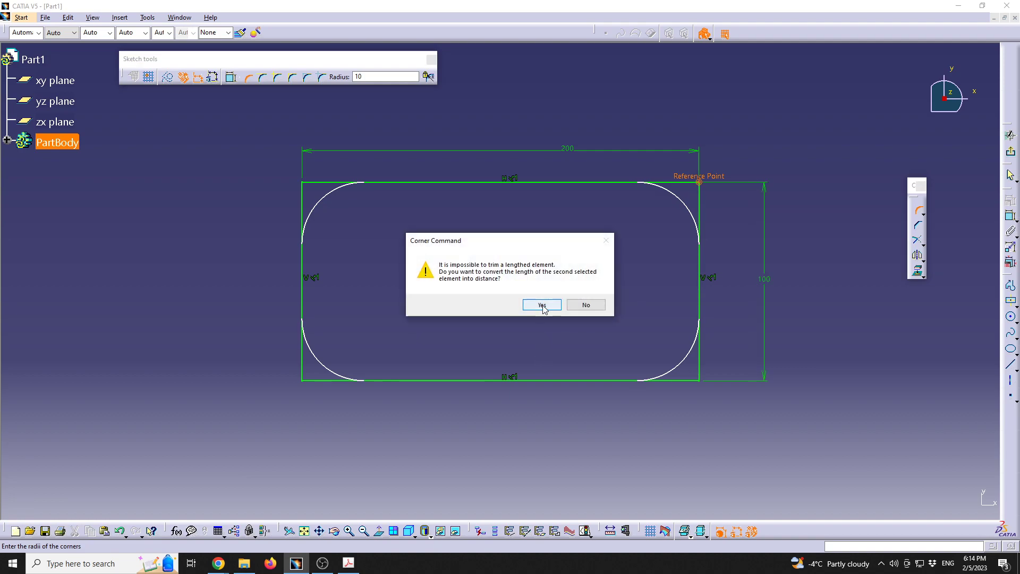
pyautogui.click(542, 305)
# Move the two upper corner radius dimensions outside the rectangle and exit the sketch.
pyautogui.moveTo(318, 197); pyautogui.dragTo(281, 169)
pyautogui.moveTo(691, 195); pyautogui.dragTo(724, 164)
pyautogui.click(797, 179)
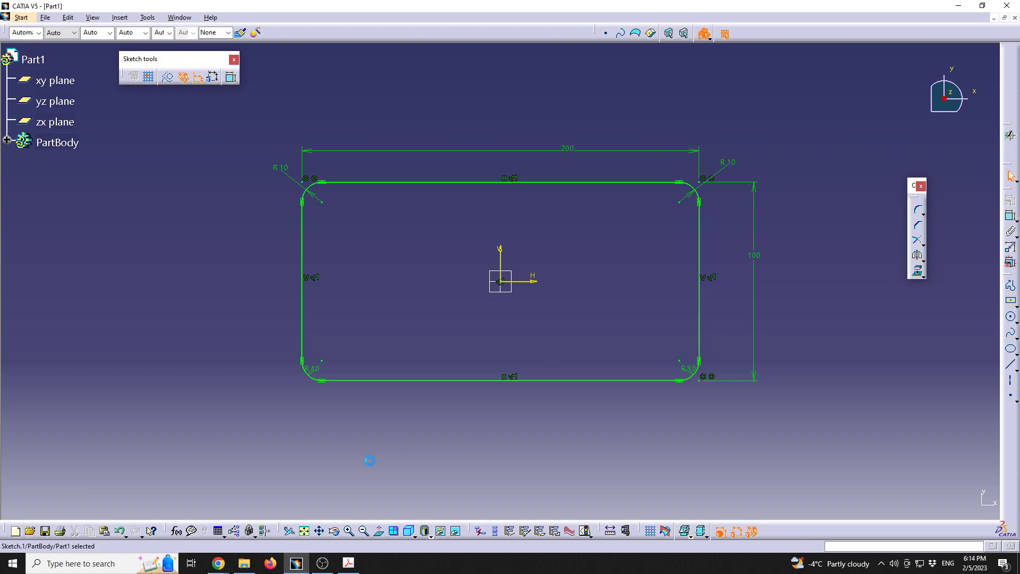
# Check the Shellable Prism instructions on page 4 of the Acrobat PDF and return to CATIA.
pyautogui.hotkey('alt', 'Tab')
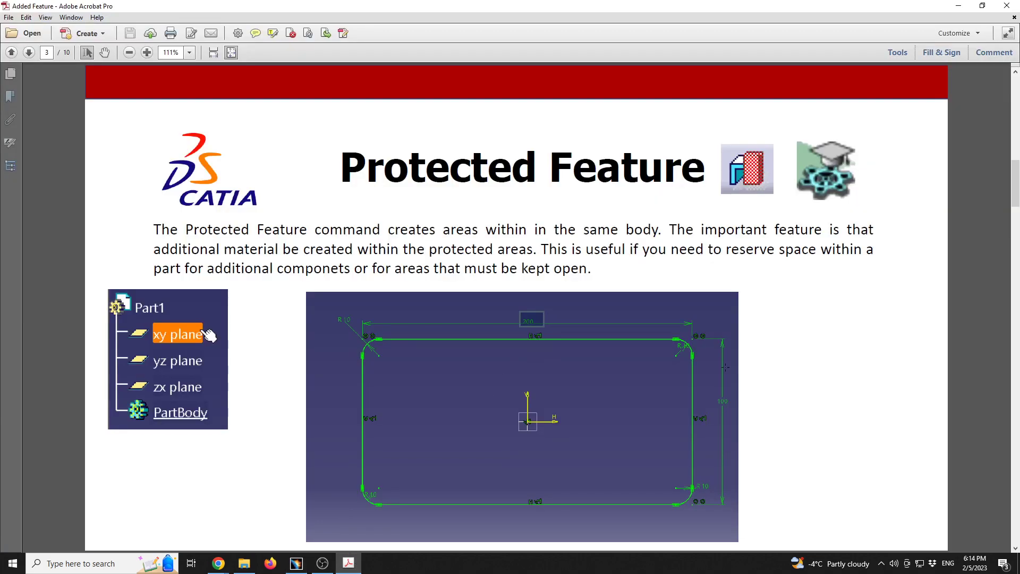
pyautogui.press('pagedown')
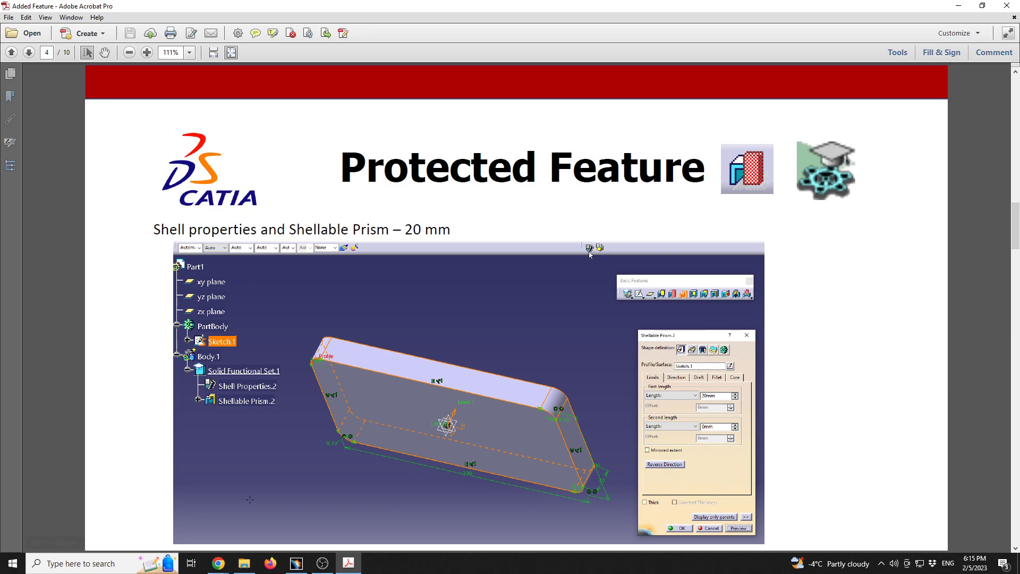
pyautogui.click(296, 563)
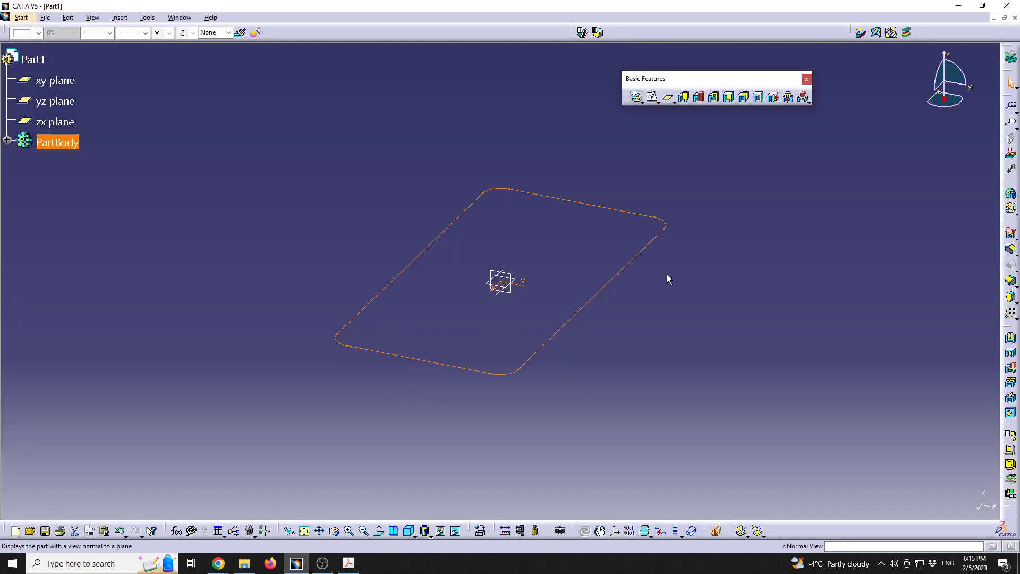
# Create a Shellable Prism from the rounded rectangle sketch with a first length of 20 mm and a second length of 0 mm.
pyautogui.click(714, 97)
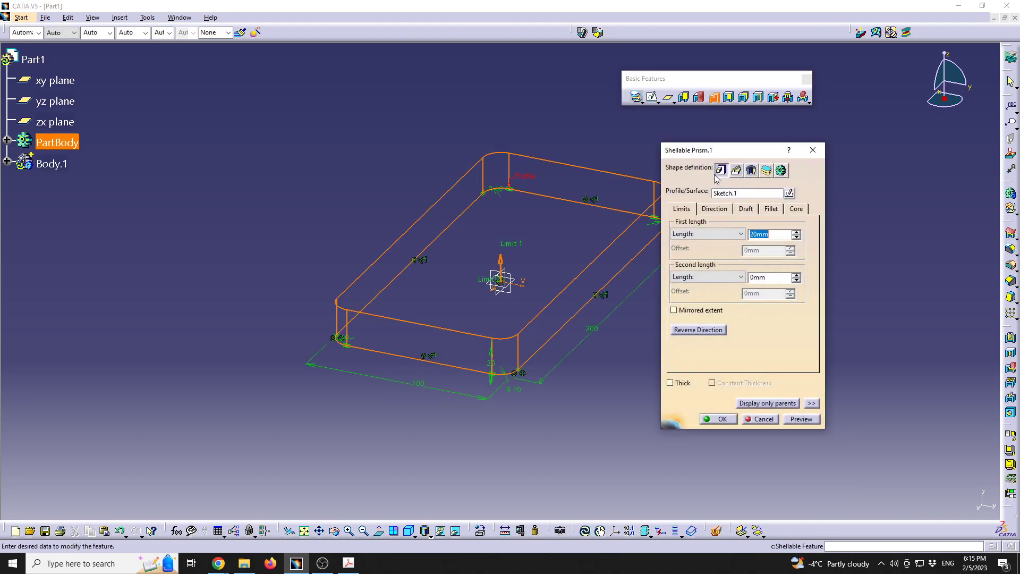
pyautogui.moveTo(511, 256); pyautogui.dragTo(813, 276, button='middle')
pyautogui.click(699, 257)
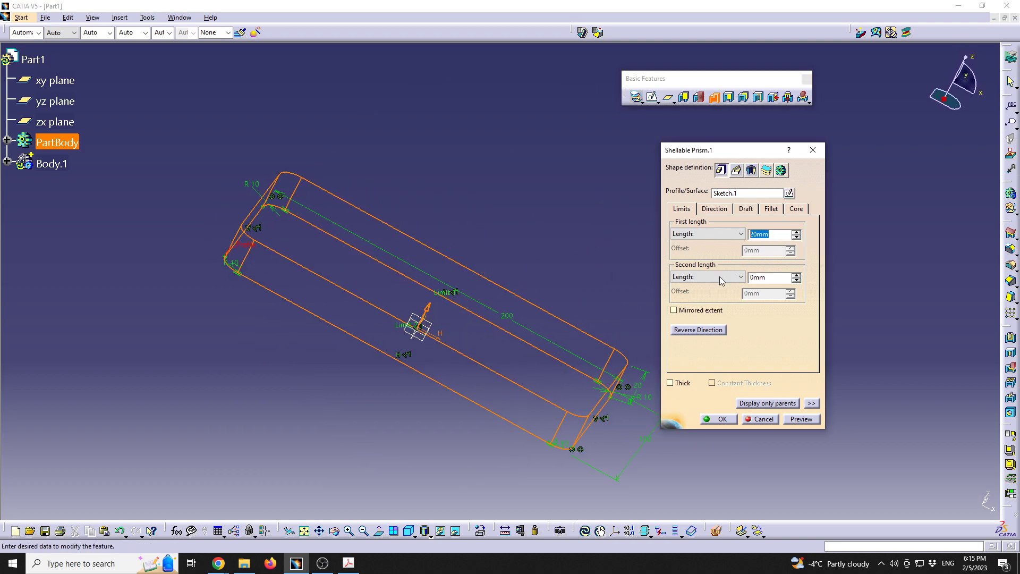
pyautogui.click(802, 418)
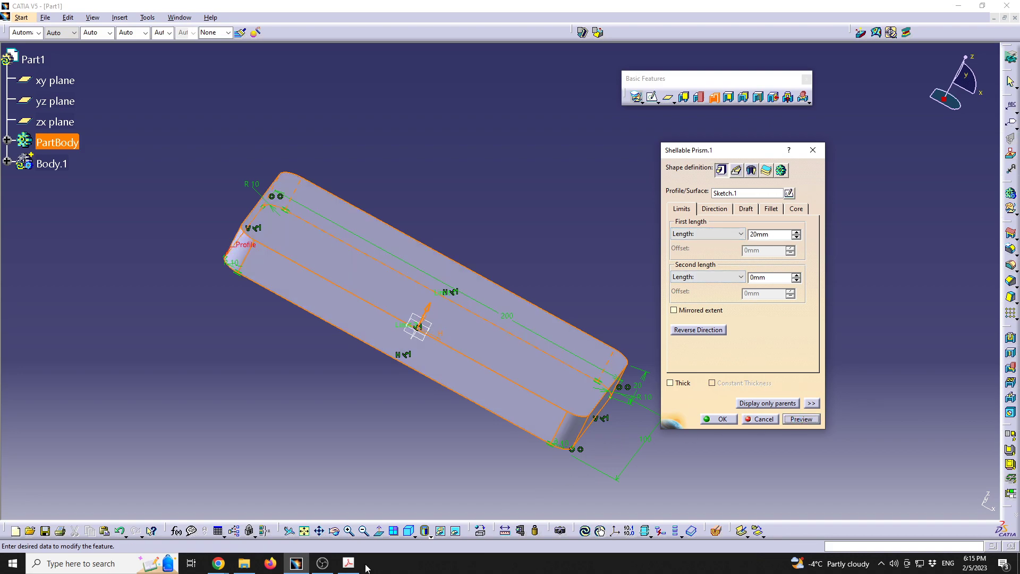
pyautogui.click(348, 563)
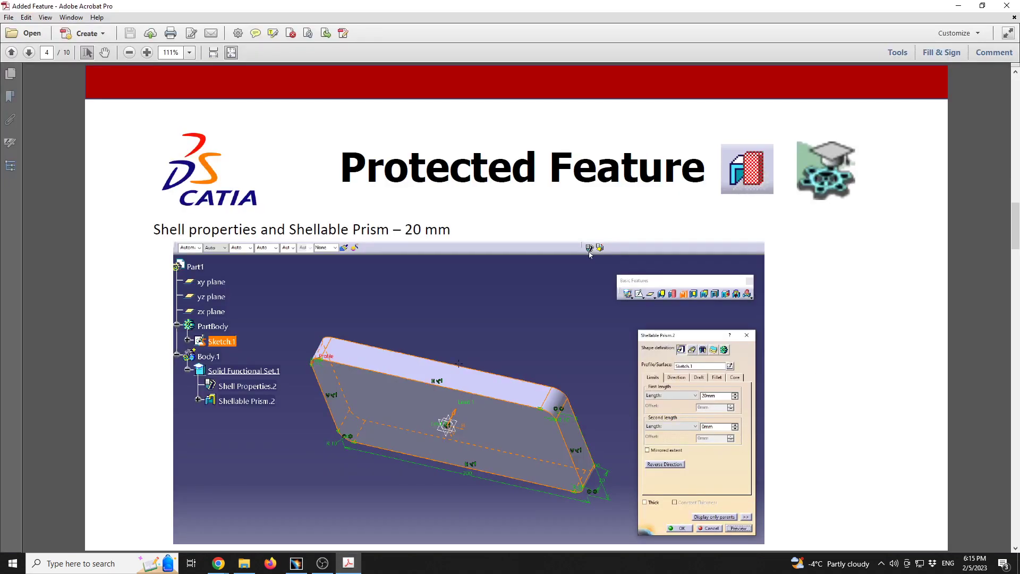
pyautogui.click(296, 563)
pyautogui.moveTo(748, 149); pyautogui.dragTo(789, 146)
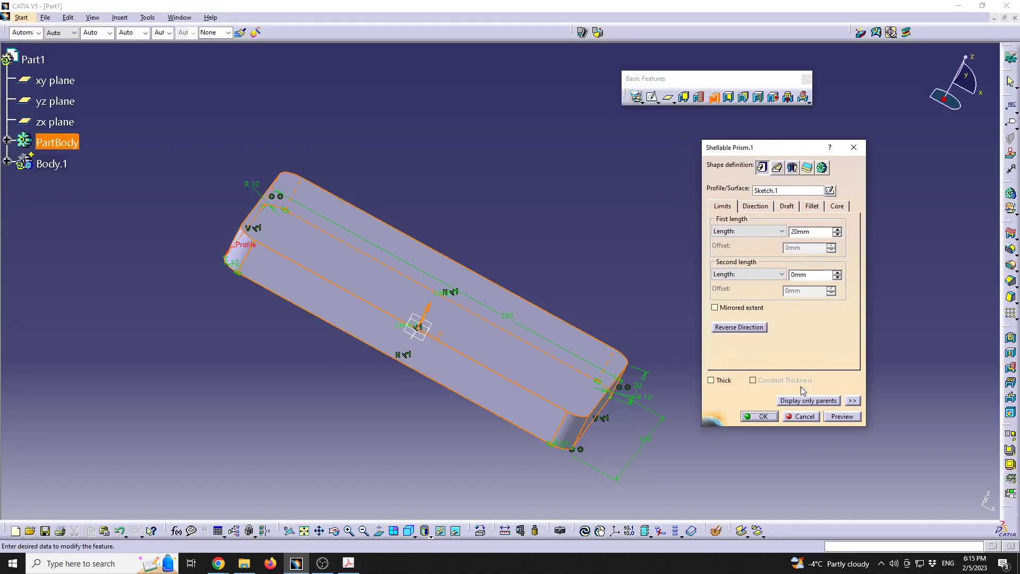
pyautogui.click(764, 415)
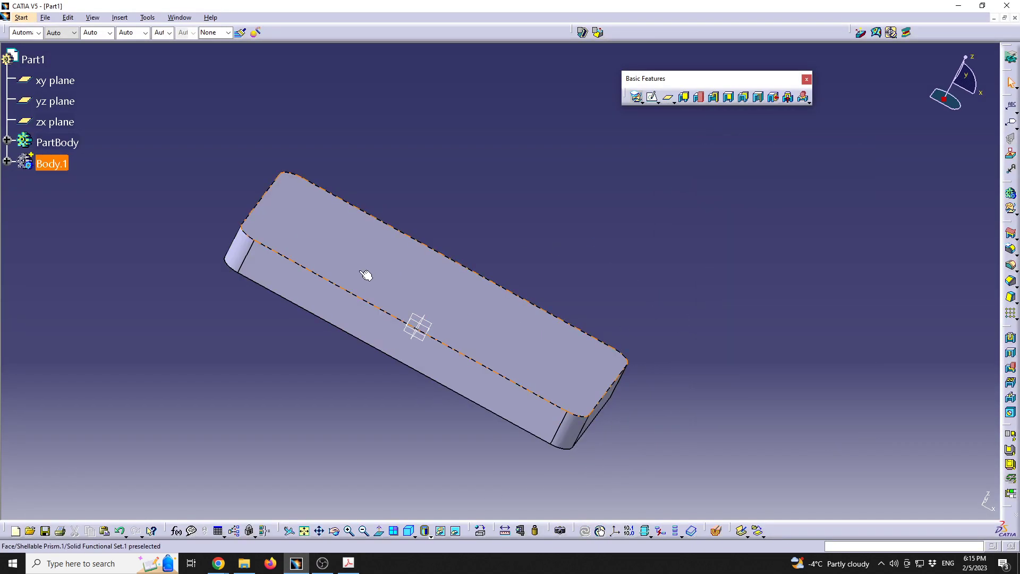
# Expand PartBody, Body.1 and Solid Functional Set.1 in the tree, and view page 5 of the PDF in Acrobat.
pyautogui.click(7, 162)
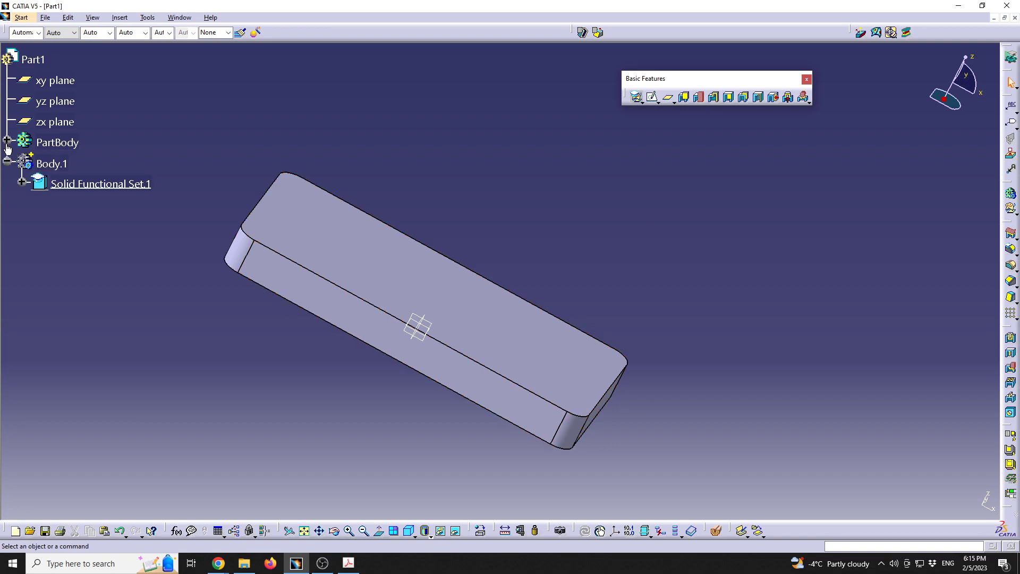
pyautogui.click(7, 139)
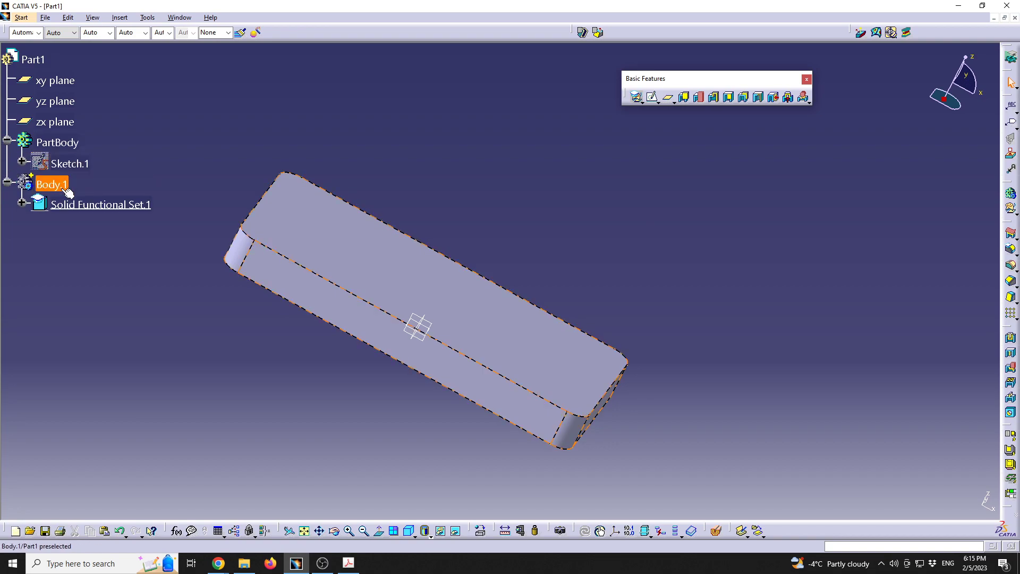
pyautogui.click(22, 203)
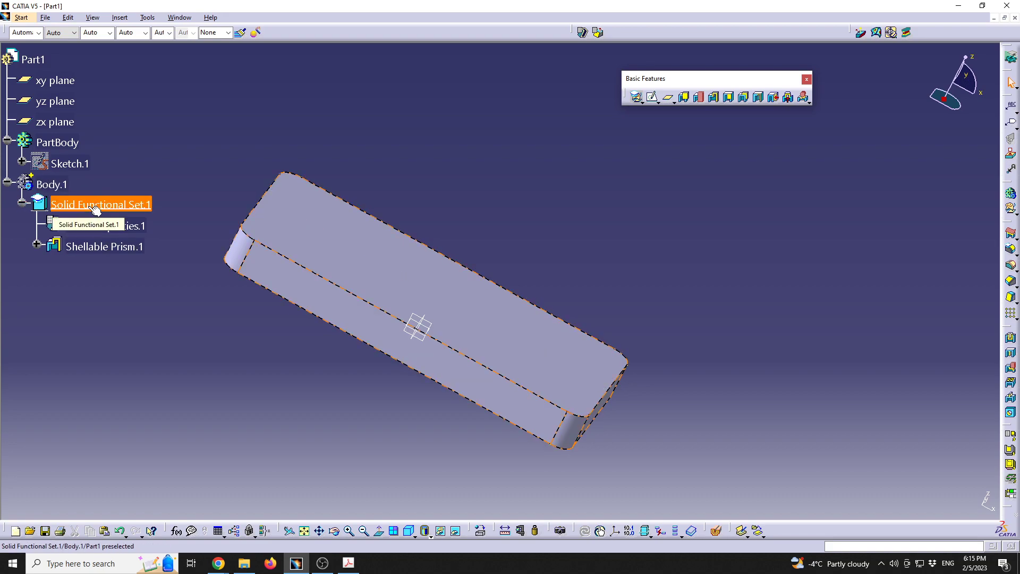
pyautogui.click(349, 562)
pyautogui.scroll(-1, 874, 361)
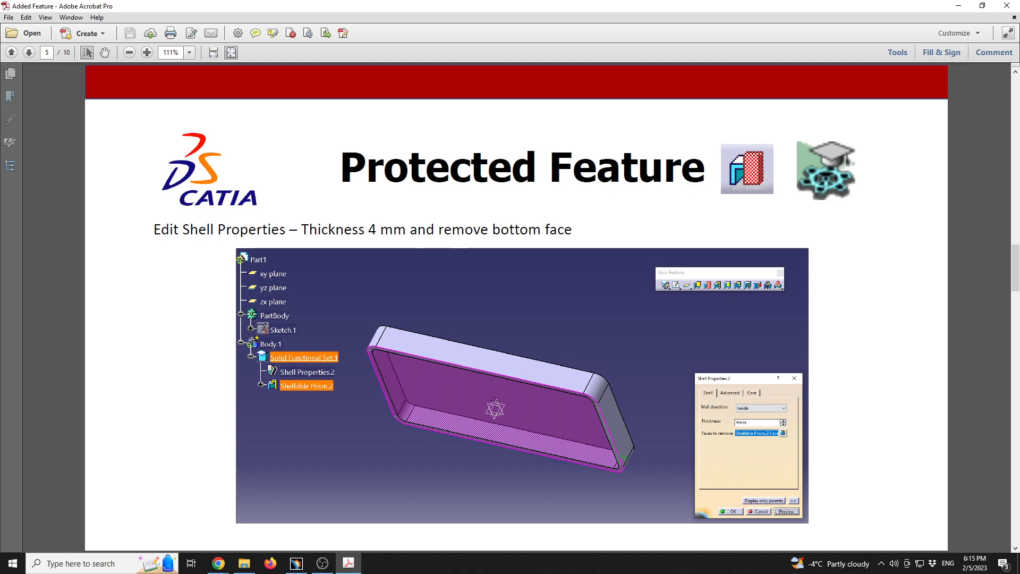
# Switch to CATIA, float the Mold Design Properties toolbar above the model, and bring up the list of available toolbars.
pyautogui.hotkey('alt', 'Tab')
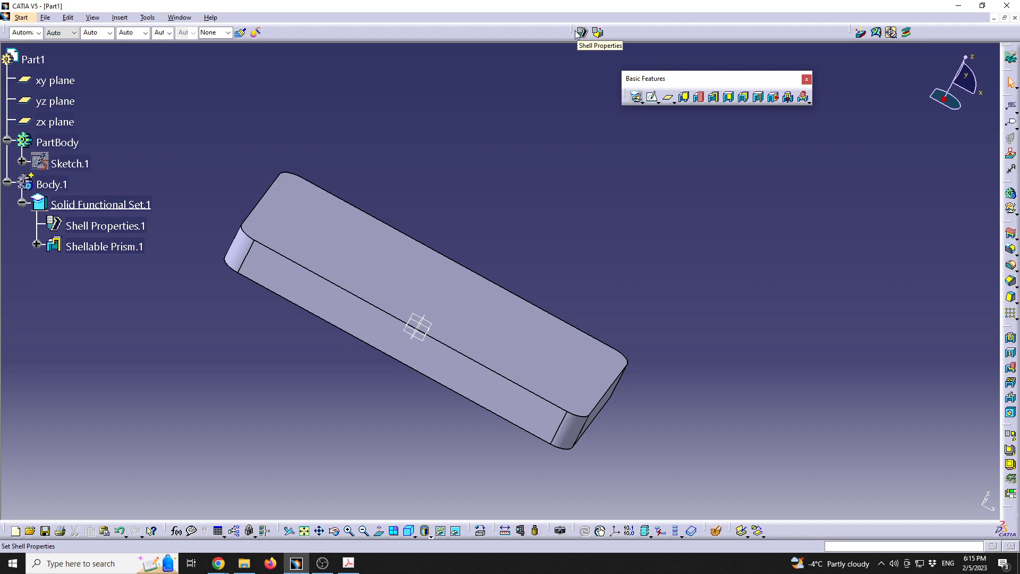
pyautogui.moveTo(576, 33); pyautogui.dragTo(448, 89)
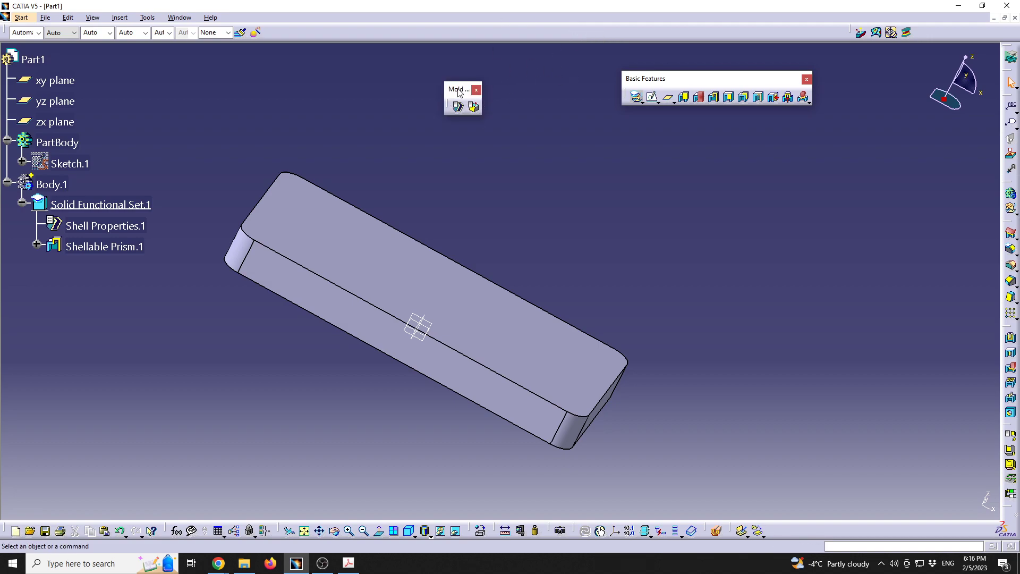
pyautogui.rightClick(484, 35)
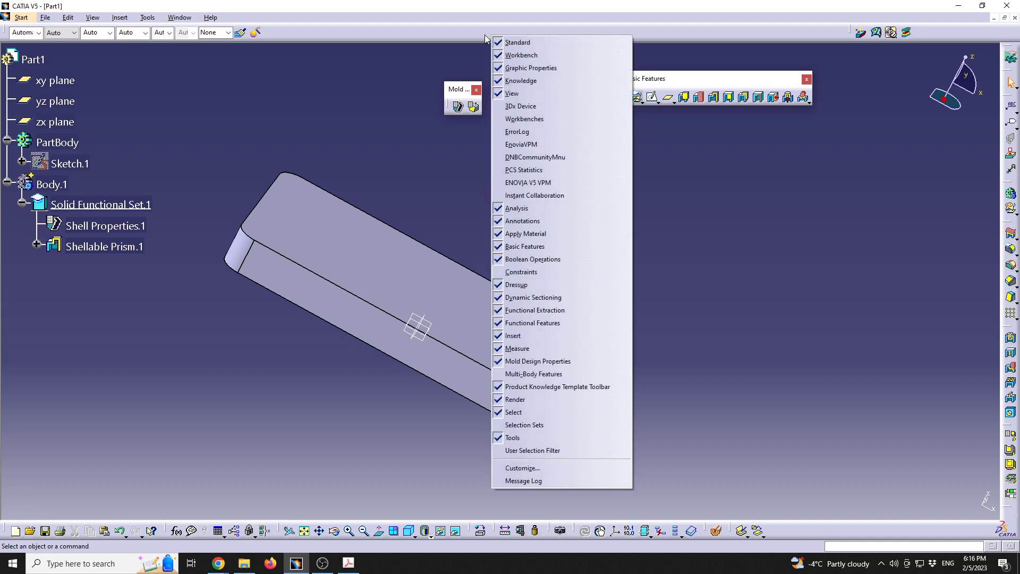
pyautogui.rightClick(418, 30)
pyautogui.rightClick(598, 30)
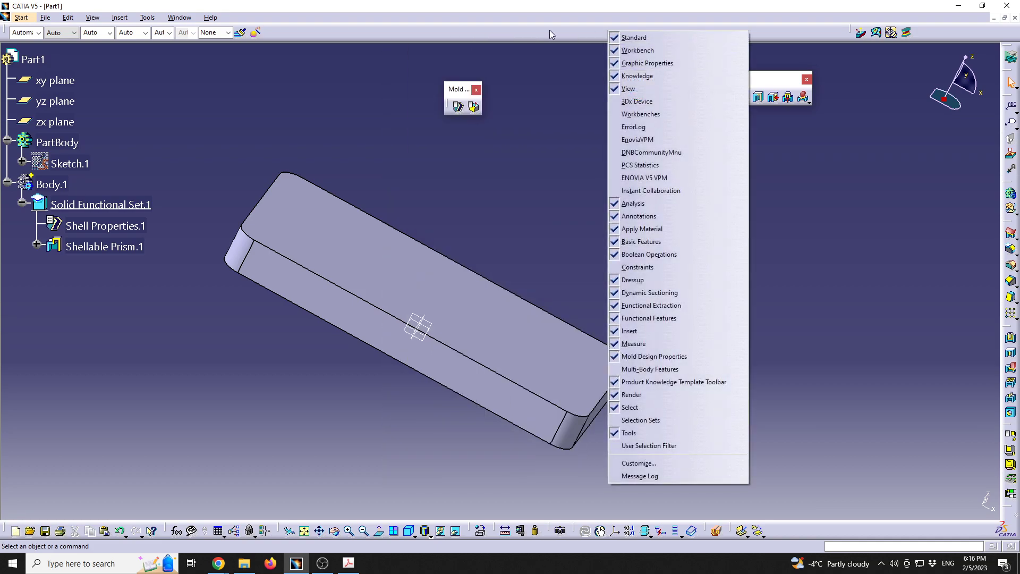
pyautogui.rightClick(451, 34)
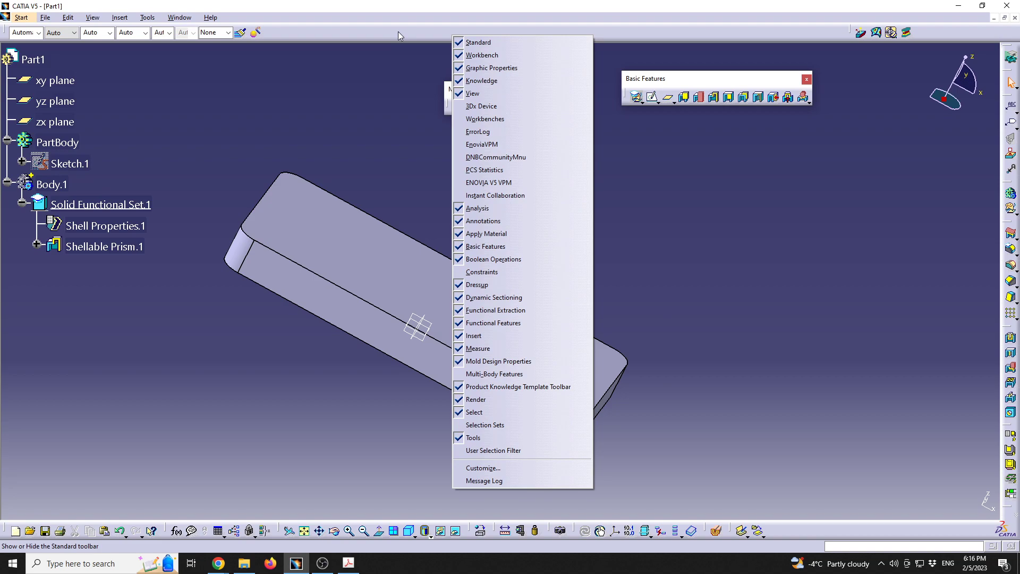
# Hide and redisplay the Mold Design Properties toolbar, and reposition it as a floating toolbar above the model.
pyautogui.click(495, 363)
pyautogui.rightClick(474, 39)
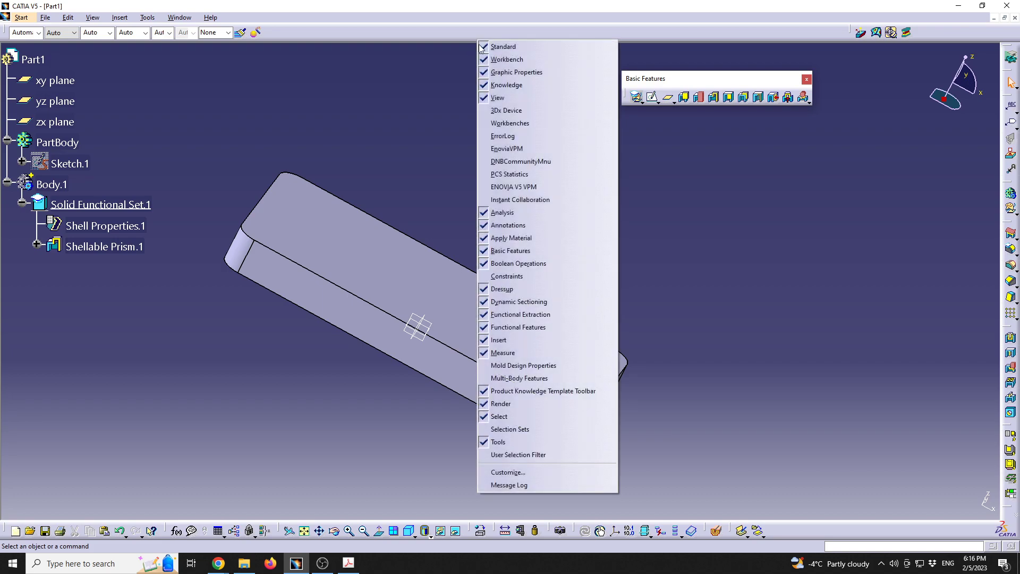
pyautogui.click(563, 368)
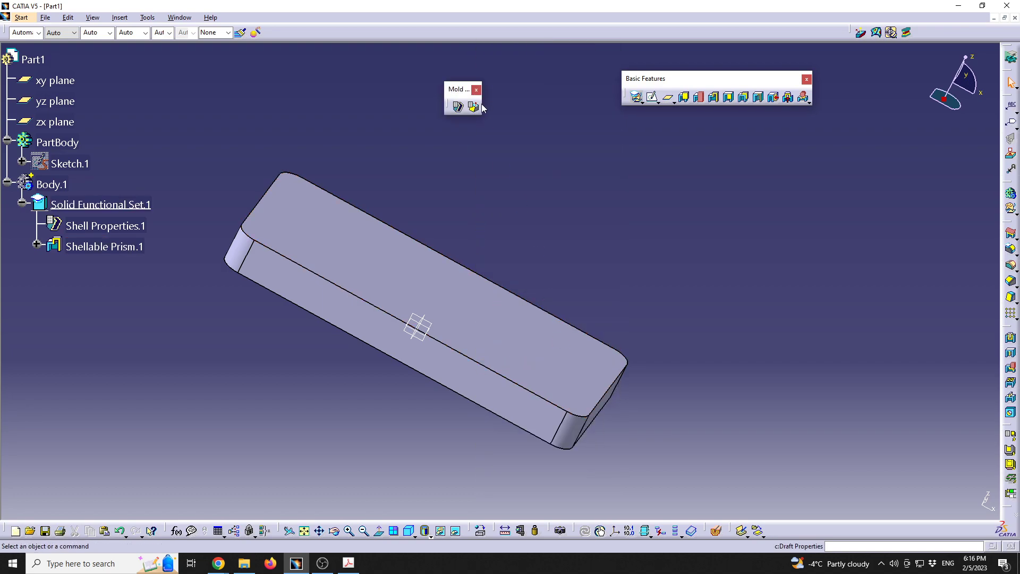
pyautogui.moveTo(461, 90); pyautogui.dragTo(476, 31)
pyautogui.moveTo(462, 68); pyautogui.dragTo(467, 80)
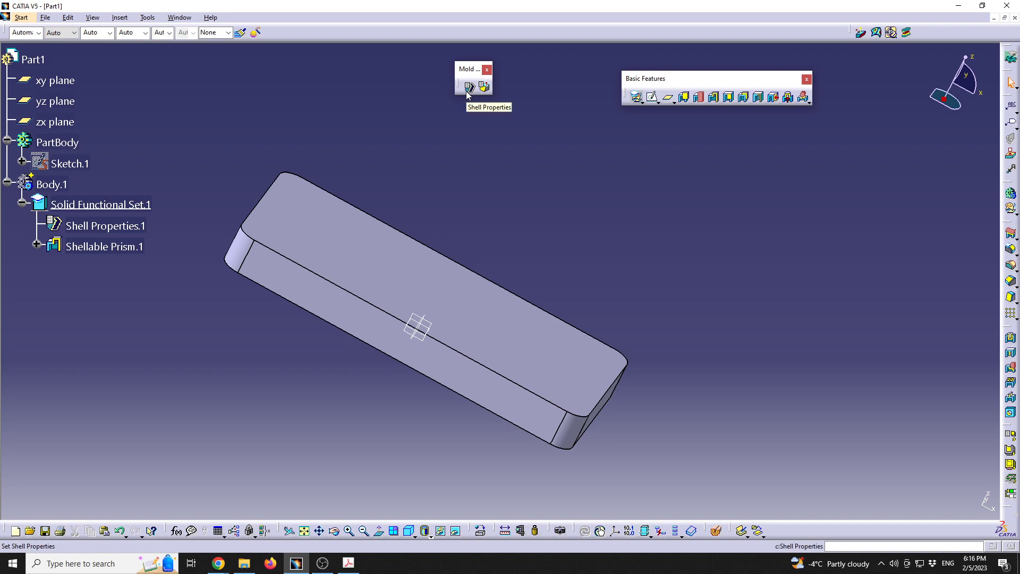
# Set Shell Properties to an inside wall direction and 4 mm thickness, and remove the bottom face of the Shellable Prism.
pyautogui.click(468, 88)
pyautogui.moveTo(511, 315); pyautogui.dragTo(524, 175, button='middle')
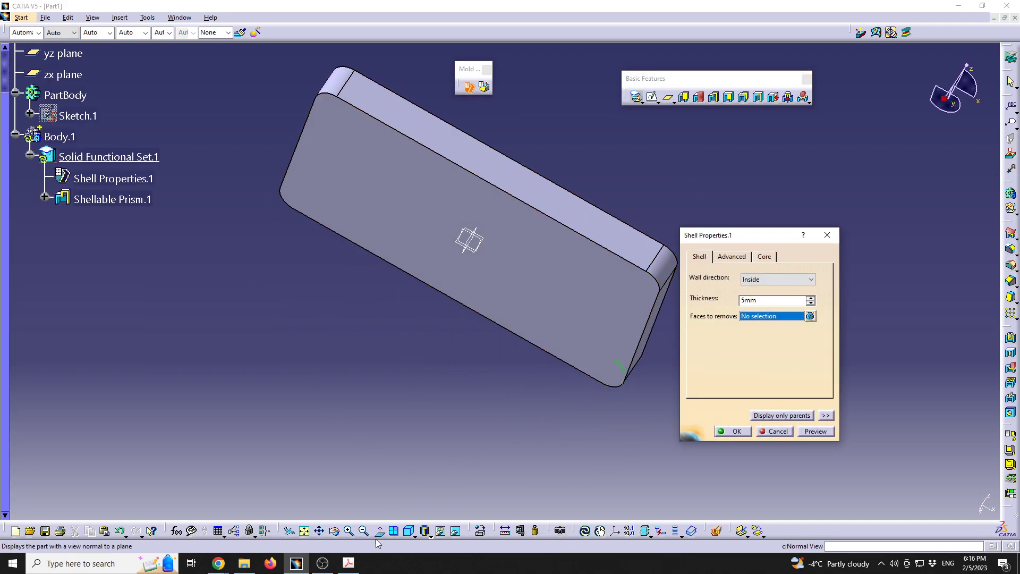
pyautogui.click(348, 563)
pyautogui.click(296, 563)
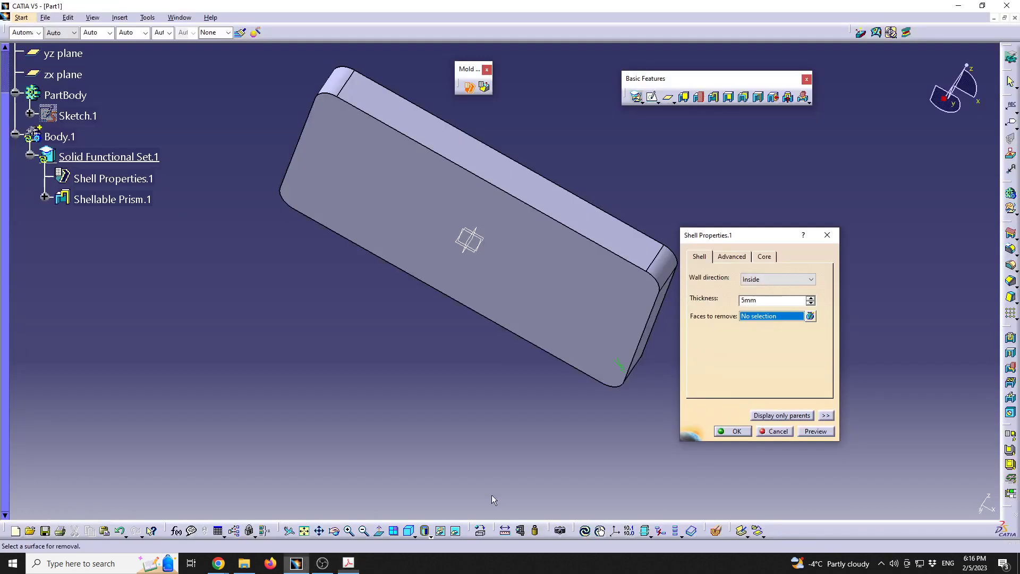
pyautogui.moveTo(513, 226); pyautogui.dragTo(433, 342, button='middle')
pyautogui.click(810, 431)
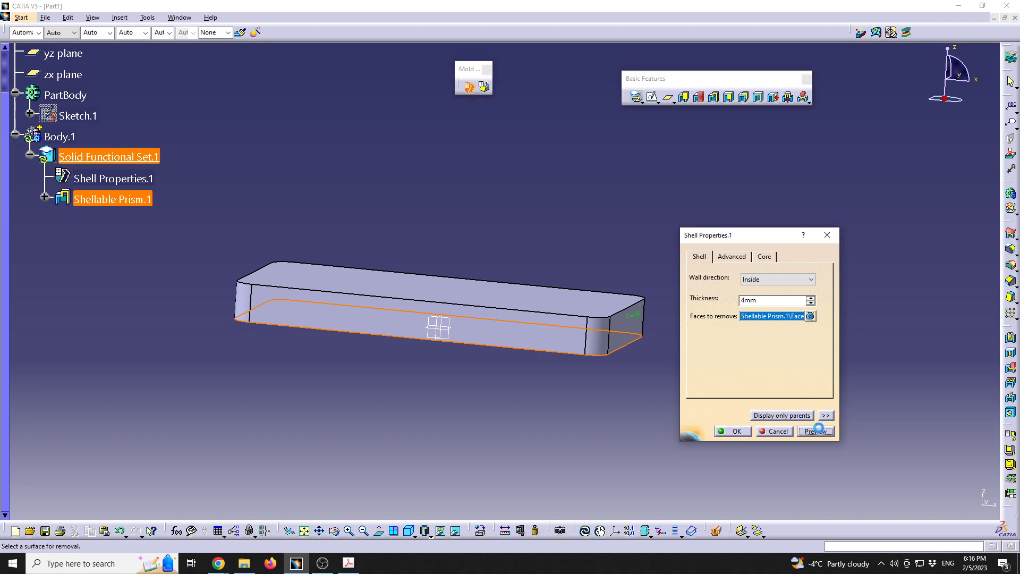
pyautogui.click(735, 431)
# Inspect the shelled part, view the new sketch instructions on page 6 of the Acrobat PDF and return to CATIA.
pyautogui.moveTo(419, 389); pyautogui.dragTo(348, 340, button='middle')
pyautogui.click(346, 562)
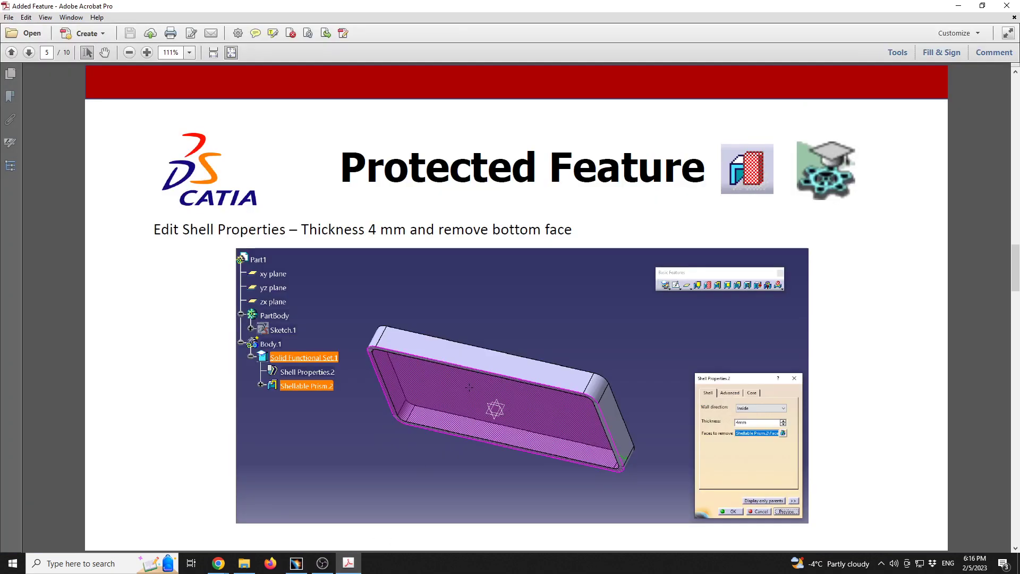
pyautogui.press('Right')
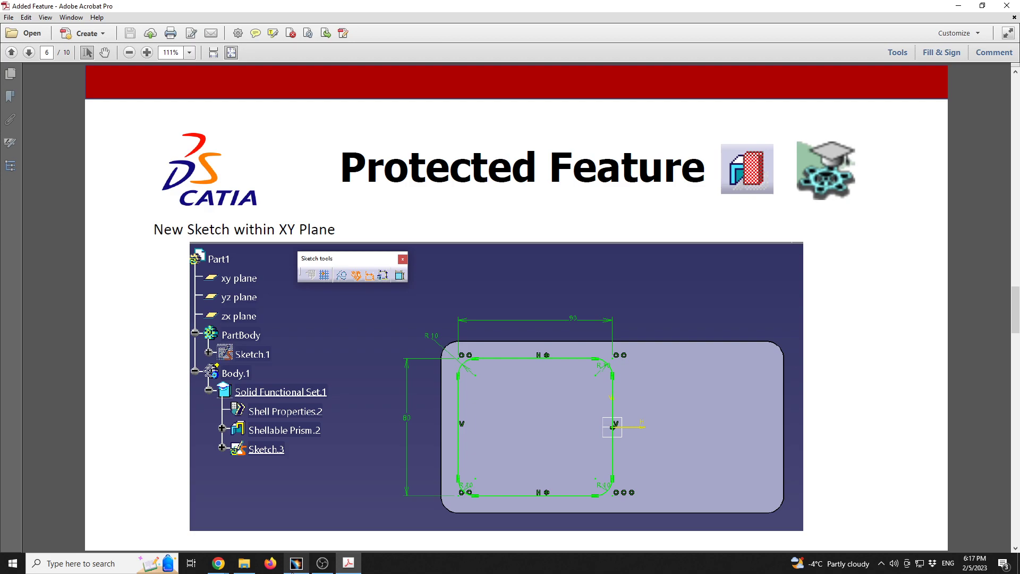
pyautogui.click(296, 563)
# Start a sketch on the xy plane and draw a rectangle about 81 mm wide with its right side on the vertical axis.
pyautogui.moveTo(353, 217); pyautogui.dragTo(367, 375, button='middle')
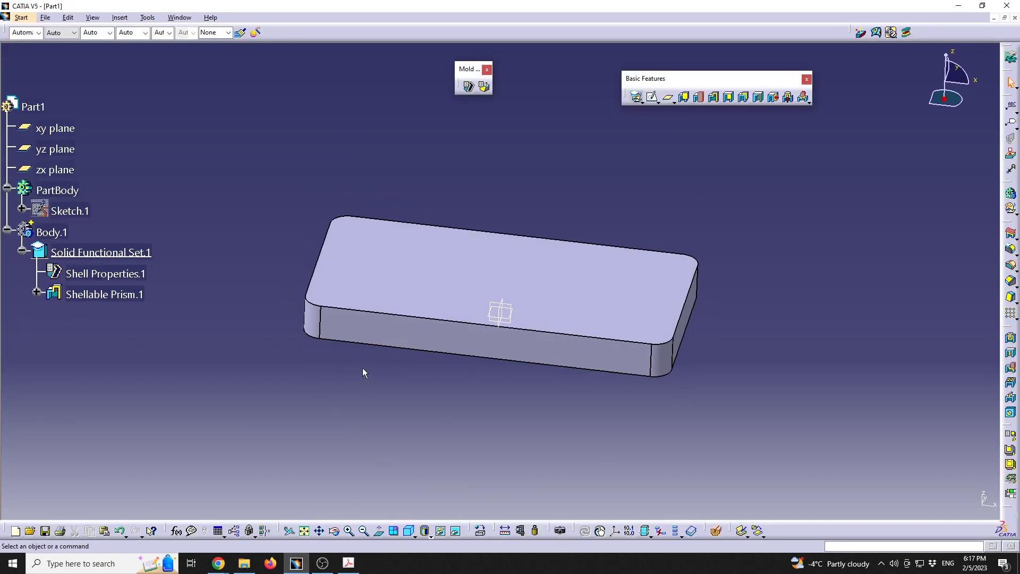
pyautogui.click(58, 128)
pyautogui.click(652, 96)
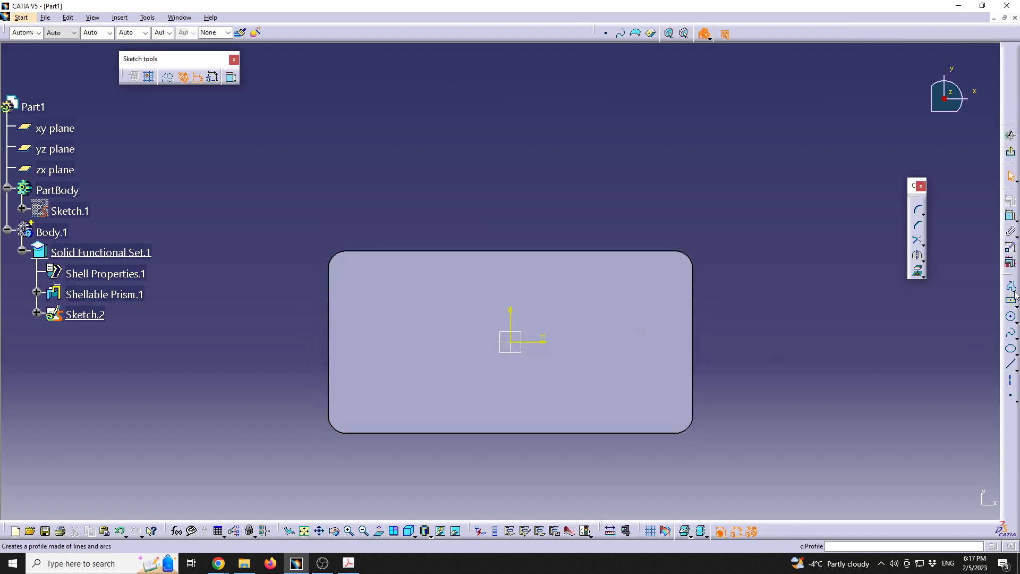
pyautogui.click(1016, 304)
pyautogui.click(889, 315)
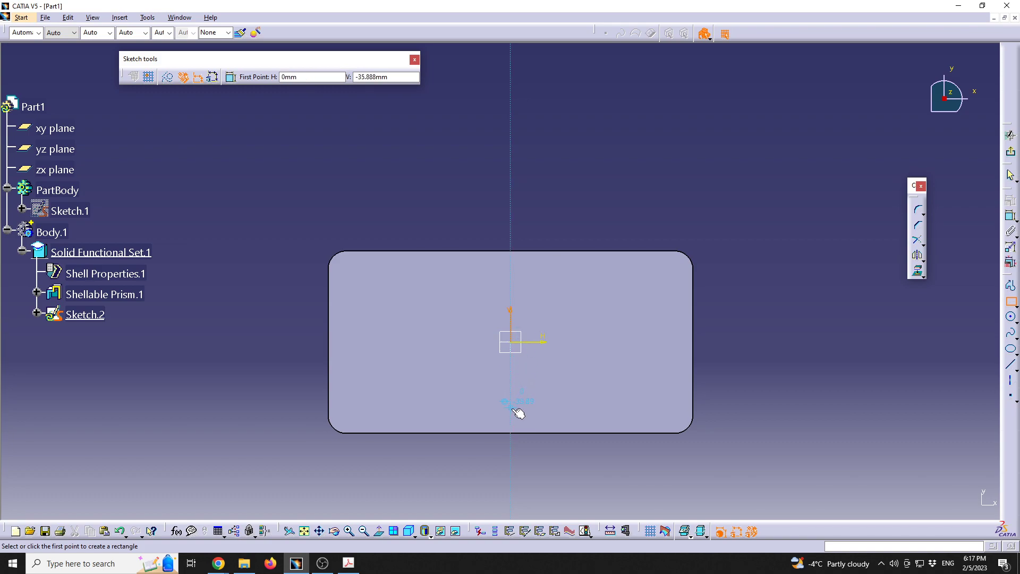
pyautogui.click(511, 408)
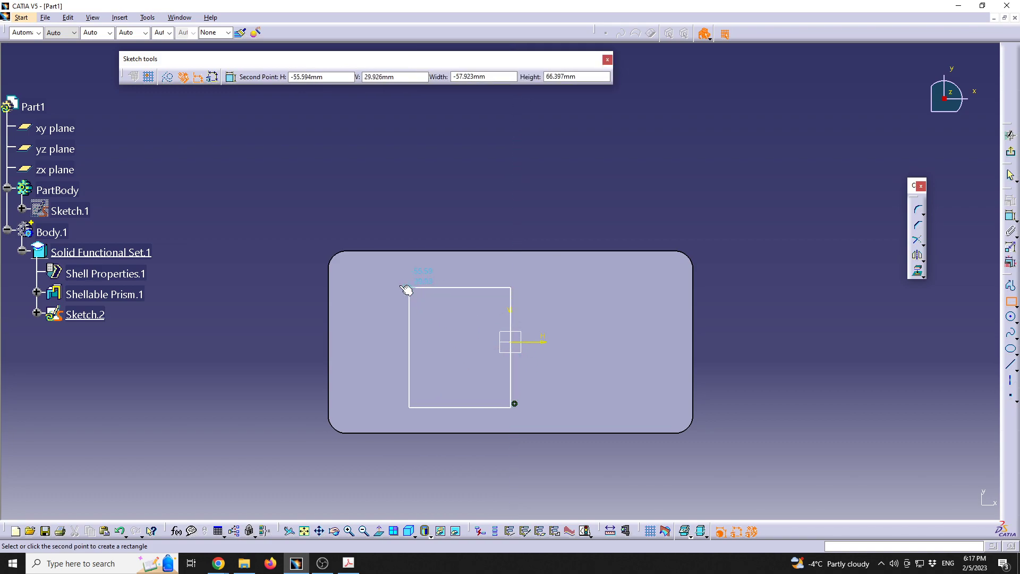
pyautogui.click(363, 276)
# Dimension the rectangle's width between its two vertical sides and set it to 90 mm.
pyautogui.click(1010, 215)
pyautogui.click(450, 276)
pyautogui.click(466, 213)
pyautogui.doubleClick(457, 208)
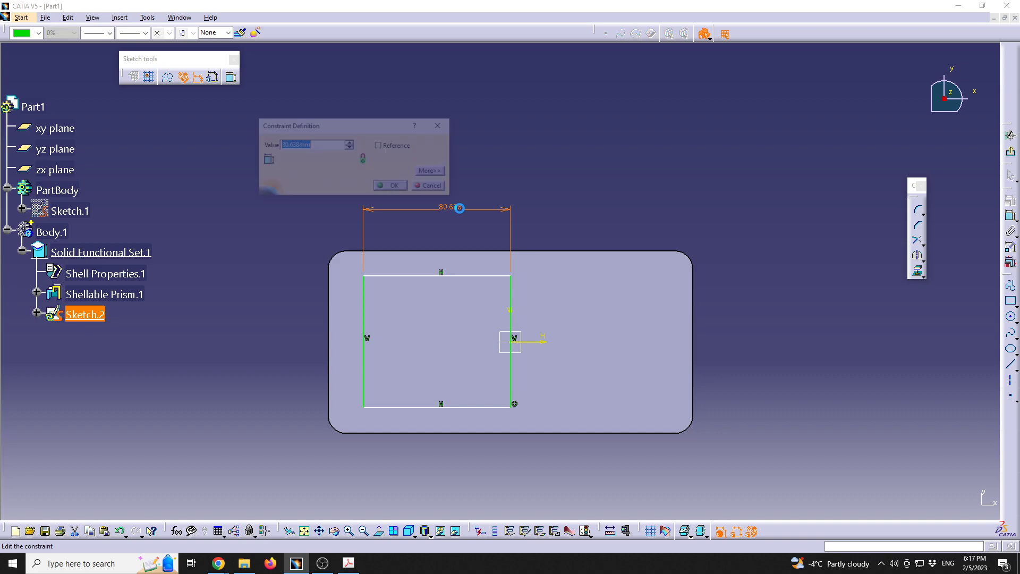
pyautogui.write('9')
pyautogui.press('Return')
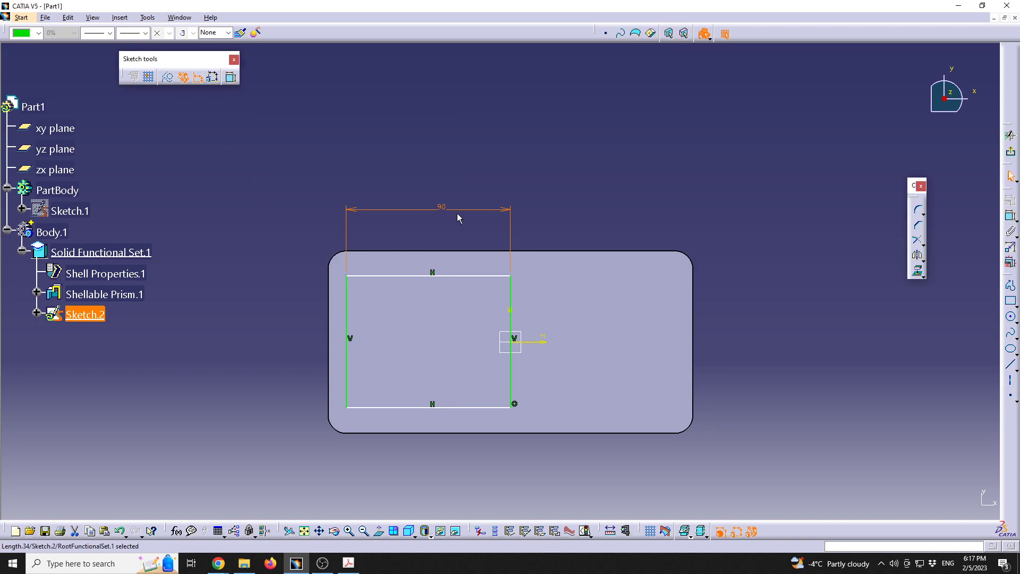
# Dimension the rectangle's height along its left side and set it to 80 mm.
pyautogui.click(348, 371)
pyautogui.doubleClick(301, 368)
pyautogui.write('80')
pyautogui.press('Return')
pyautogui.click(732, 245)
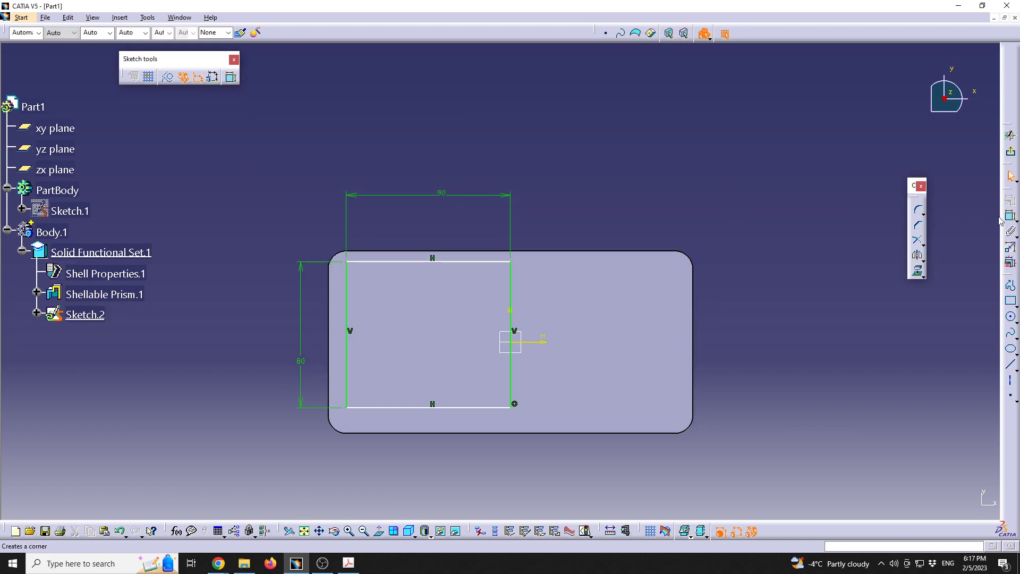
# Constrain the rectangle's upper and lower sides to be symmetric about the horizontal axis.
pyautogui.doubleClick(433, 260)
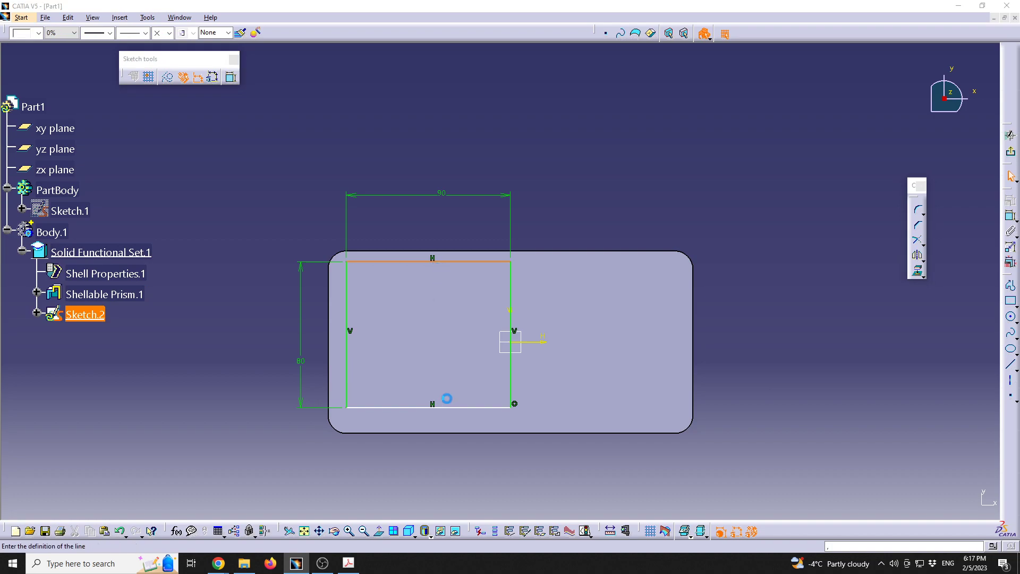
pyautogui.click(969, 502)
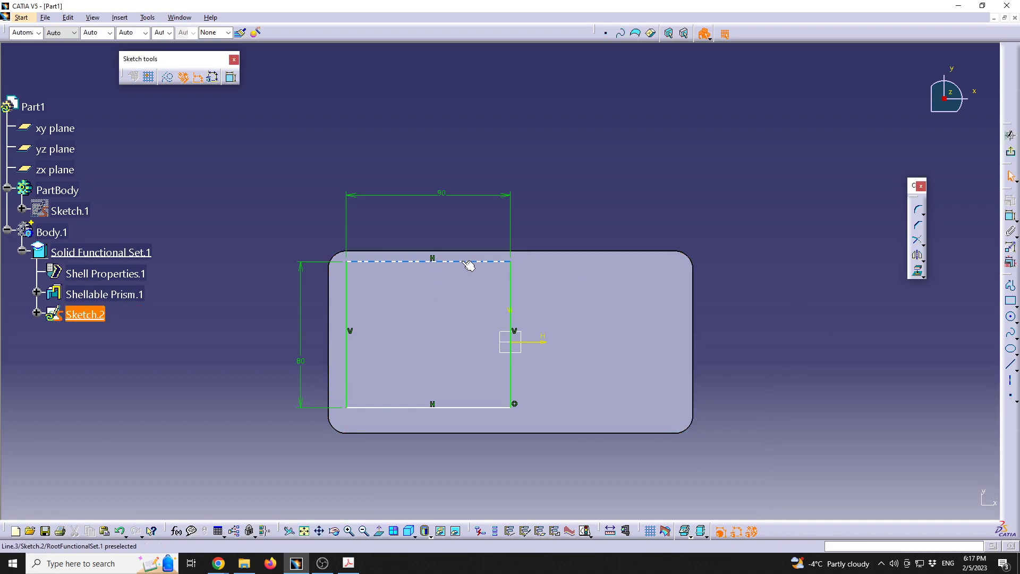
pyautogui.keyDown('ctrl'); pyautogui.click(477, 412); pyautogui.keyUp('ctrl')
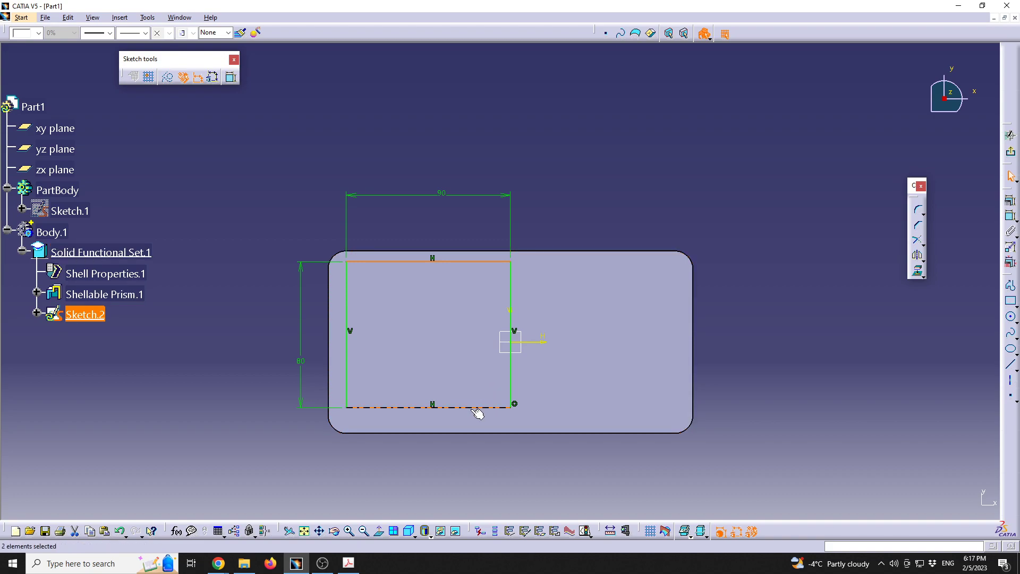
pyautogui.keyDown('ctrl'); pyautogui.click(542, 342); pyautogui.keyUp('ctrl')
pyautogui.click(1012, 199)
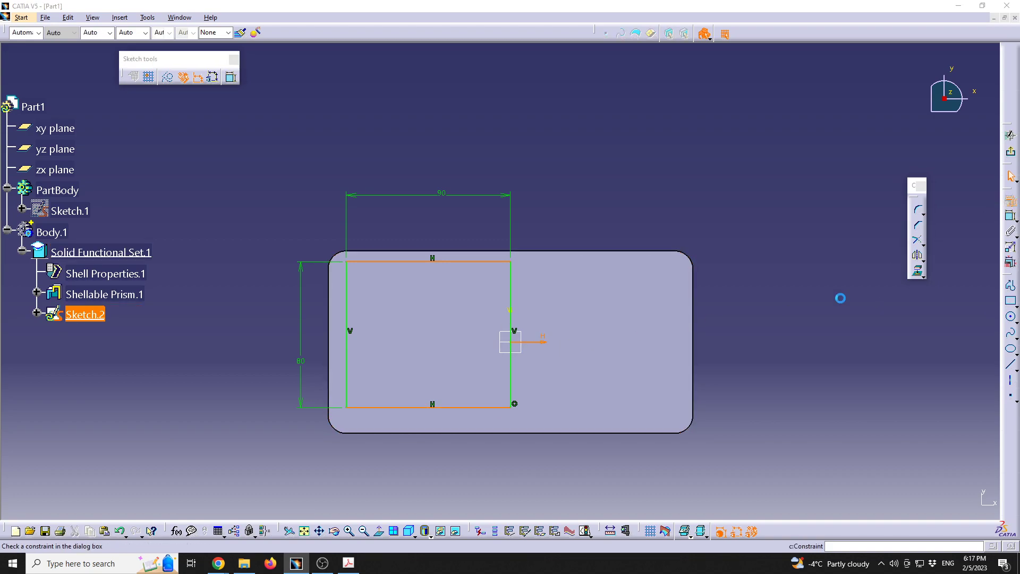
pyautogui.click(135, 355)
pyautogui.click(202, 407)
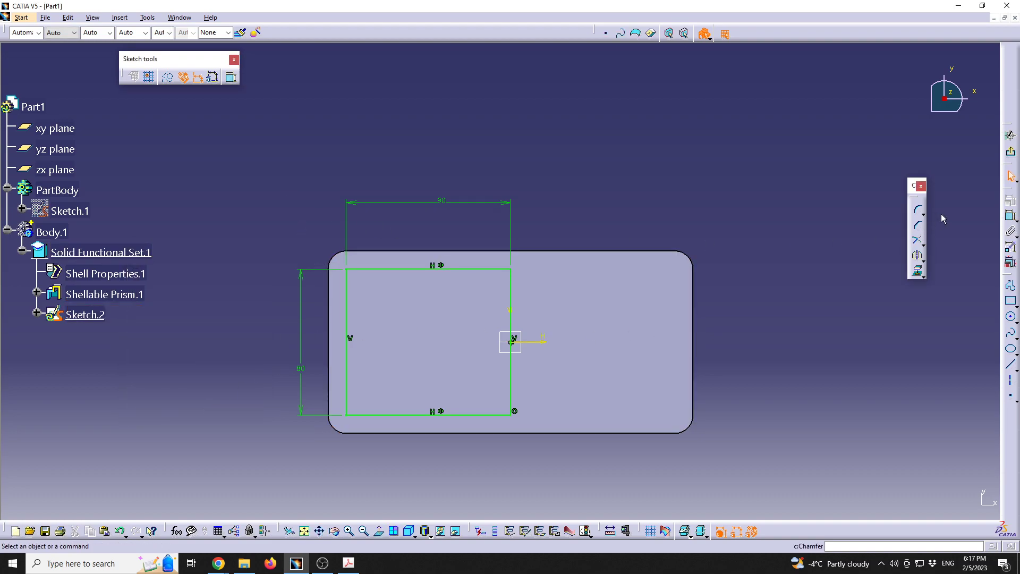
# Round all four rectangle corners with a 10 mm radius, accept converting lengths into distances, and exit the sketch.
pyautogui.click(919, 212)
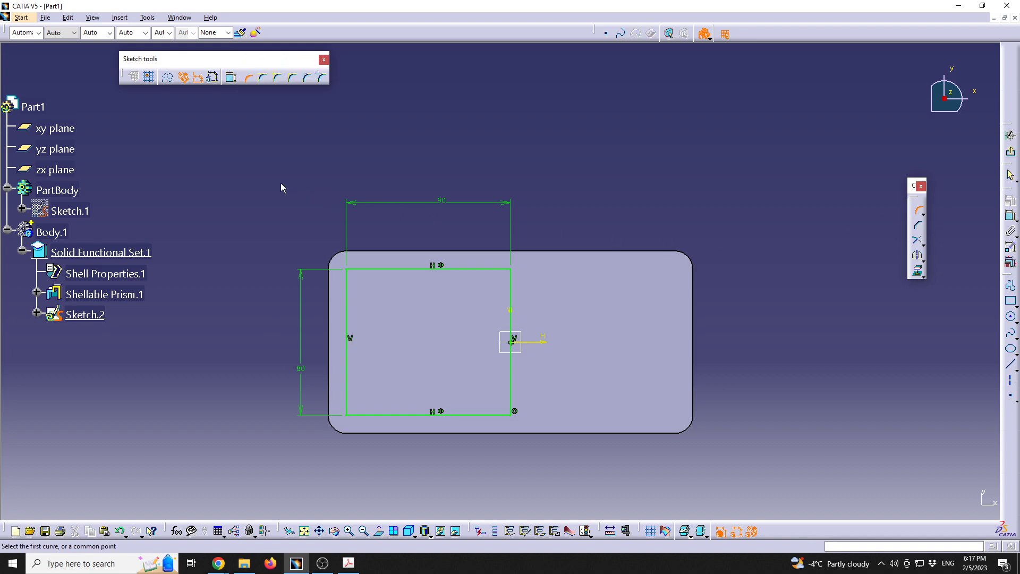
pyautogui.moveTo(262, 152); pyautogui.dragTo(657, 483)
pyautogui.doubleClick(384, 76)
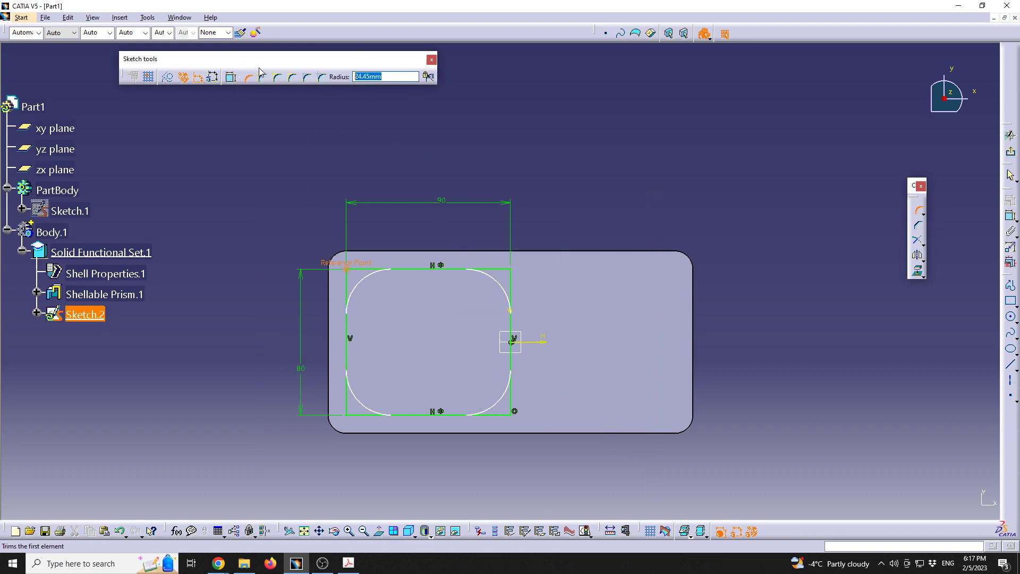
pyautogui.write('10')
pyautogui.press('Return')
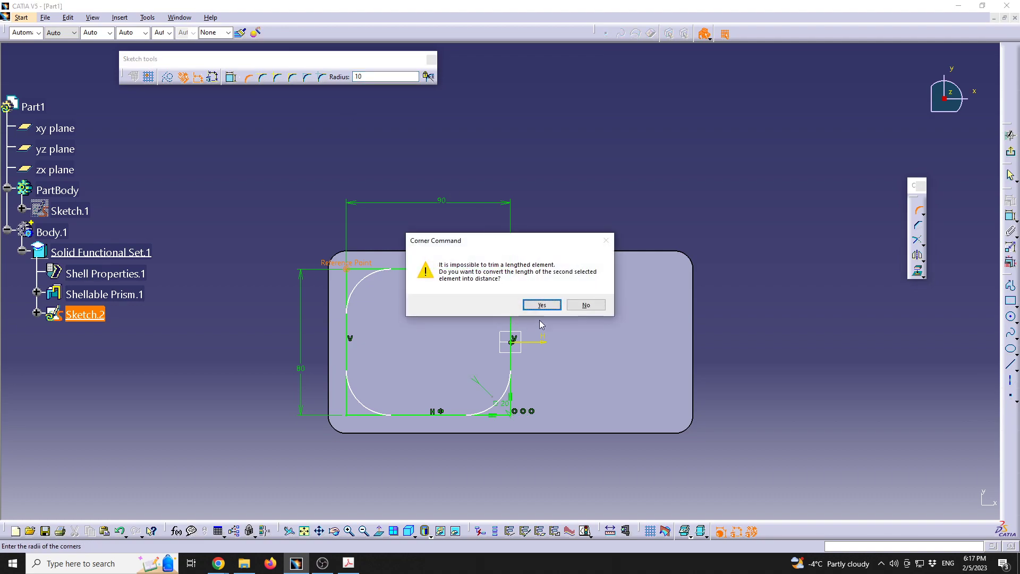
pyautogui.click(540, 303)
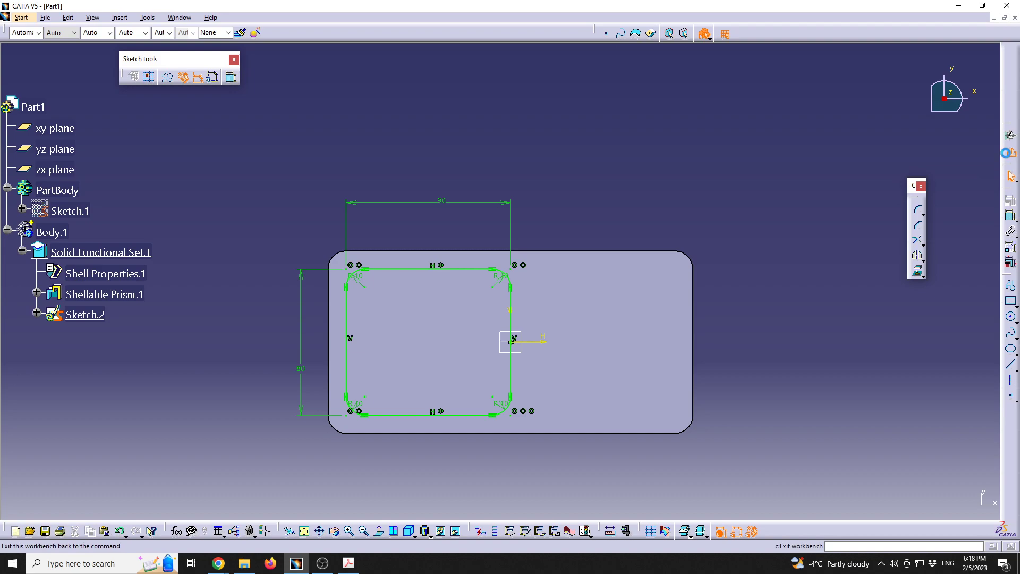
pyautogui.click(1010, 136)
# Inspect the new sketch against the shelled part, view the Cutout instructions on page 7 of the Acrobat PDF and return to CATIA.
pyautogui.moveTo(445, 360)
pyautogui.mouseDown(button='middle')
pyautogui.moveTo(420, 169)
pyautogui.moveTo(471, 198)
pyautogui.moveTo(480, 155)
pyautogui.moveTo(461, 296)
pyautogui.moveTo(476, 119)
pyautogui.moveTo(364, 208)
pyautogui.mouseUp(button='middle')
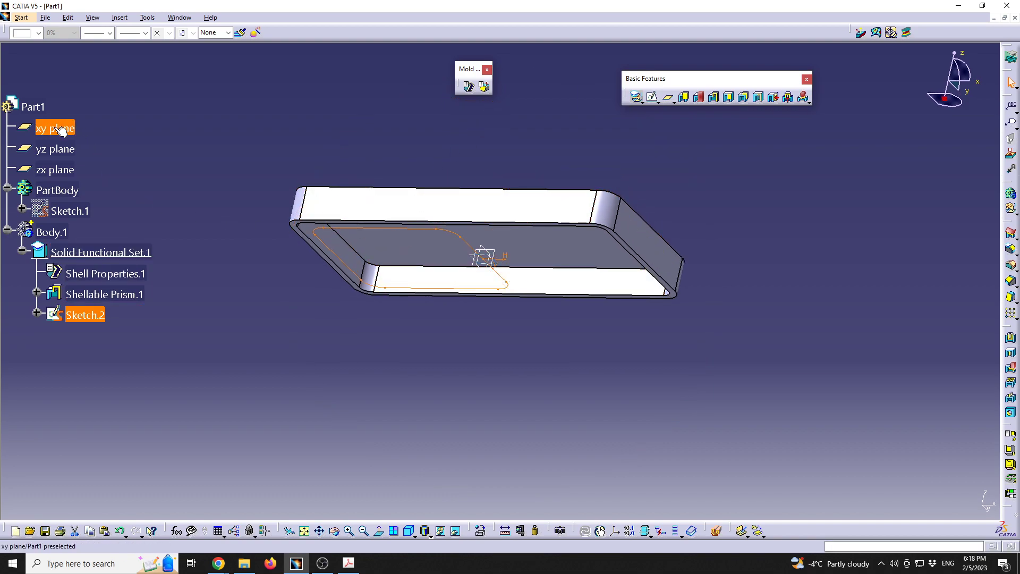
pyautogui.moveTo(447, 215); pyautogui.dragTo(449, 398, button='middle')
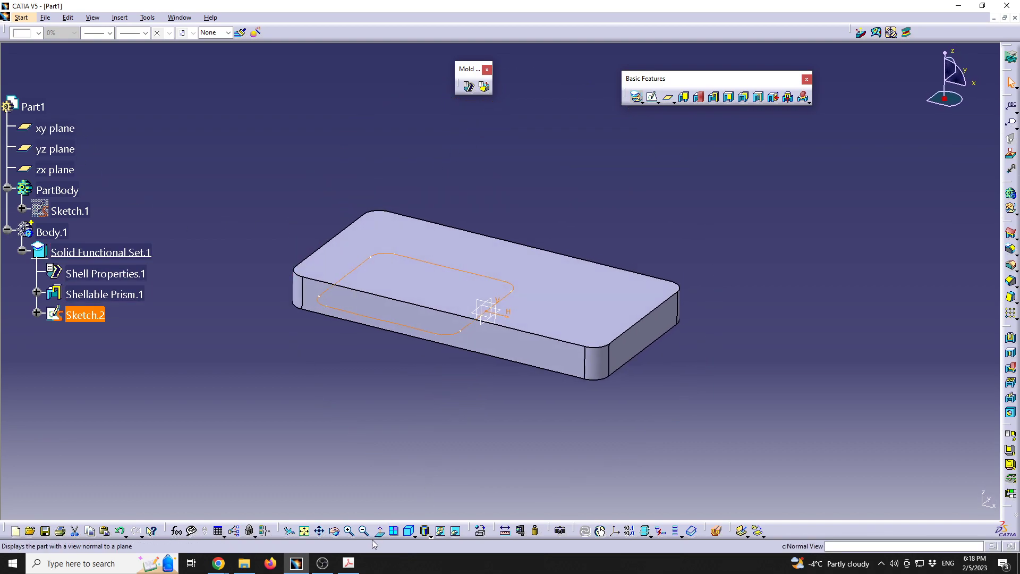
pyautogui.click(349, 563)
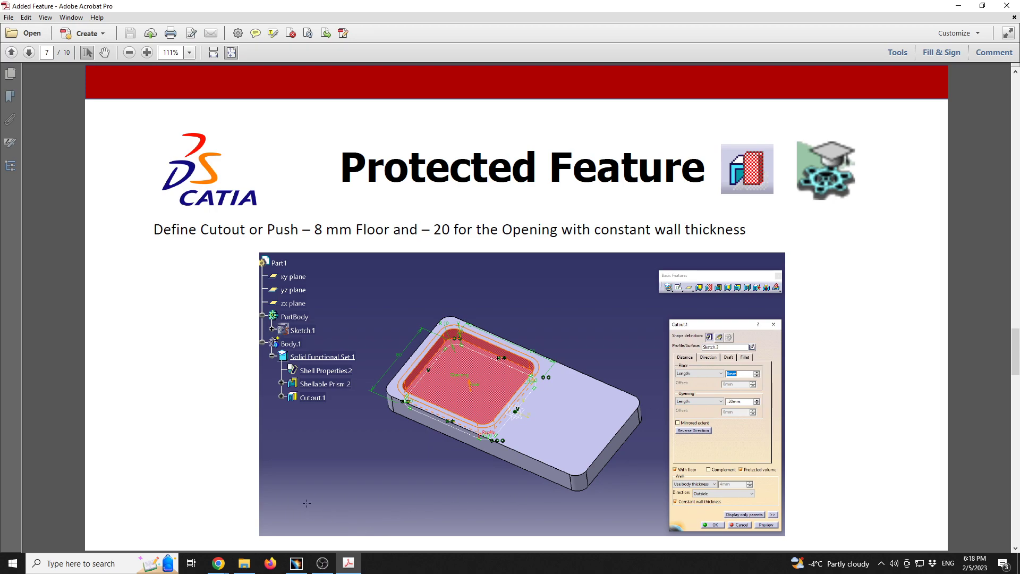
pyautogui.click(296, 563)
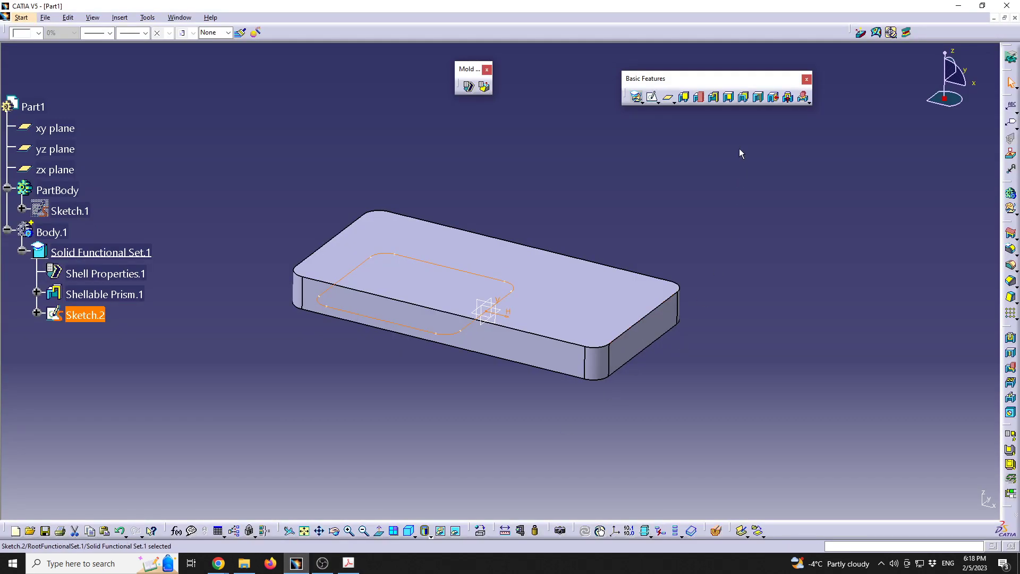
# Create a Cutout from Sketch.2 with an 8 mm floor length and a -20 mm opening length, and preview it.
pyautogui.click(774, 98)
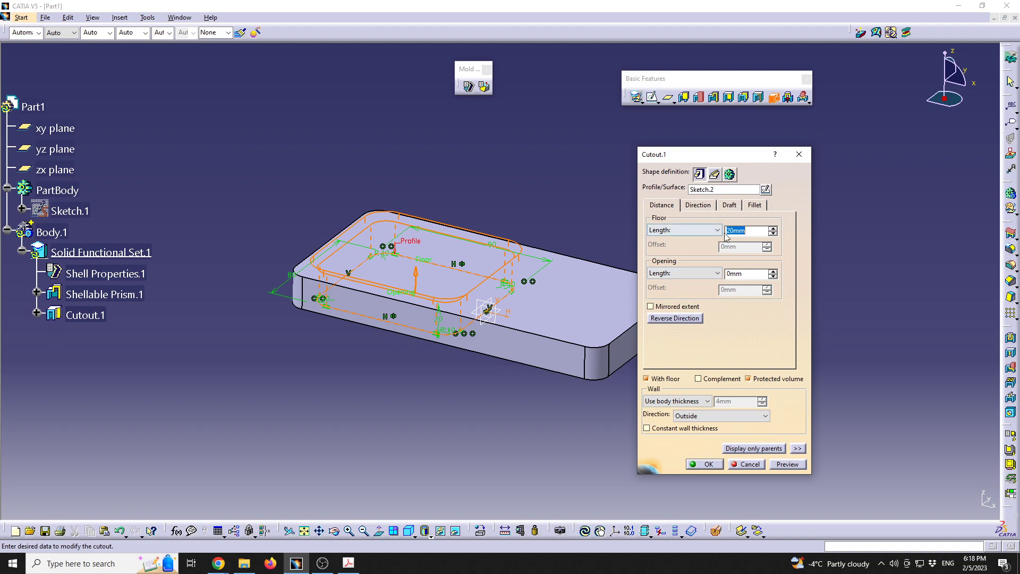
pyautogui.write('8')
pyautogui.doubleClick(750, 276)
pyautogui.click(787, 464)
pyautogui.moveTo(478, 297); pyautogui.dragTo(517, 262, button='middle')
pyautogui.doubleClick(733, 272)
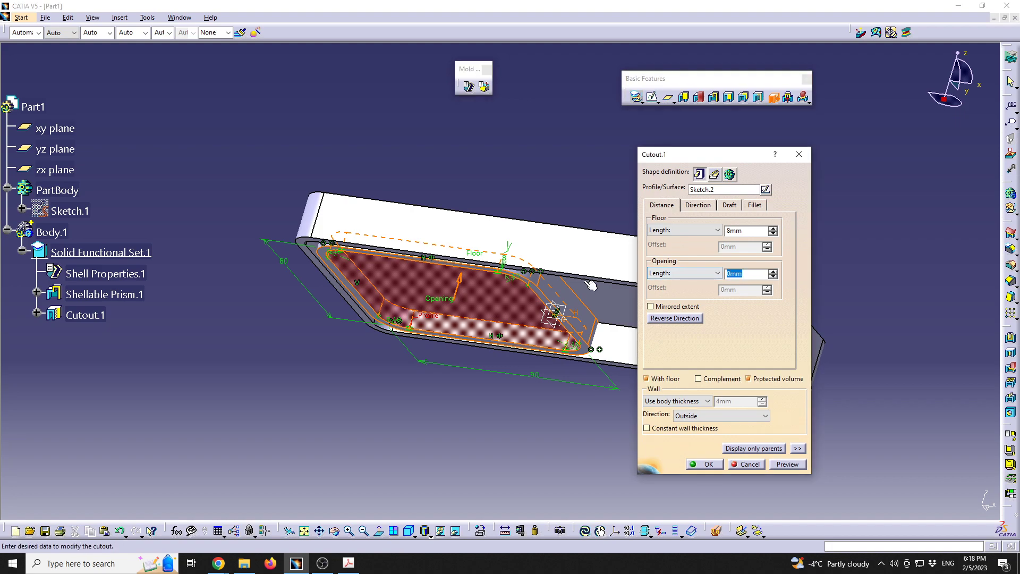
pyautogui.write('-2')
pyautogui.click(787, 464)
pyautogui.moveTo(453, 170); pyautogui.dragTo(441, 282, button='middle')
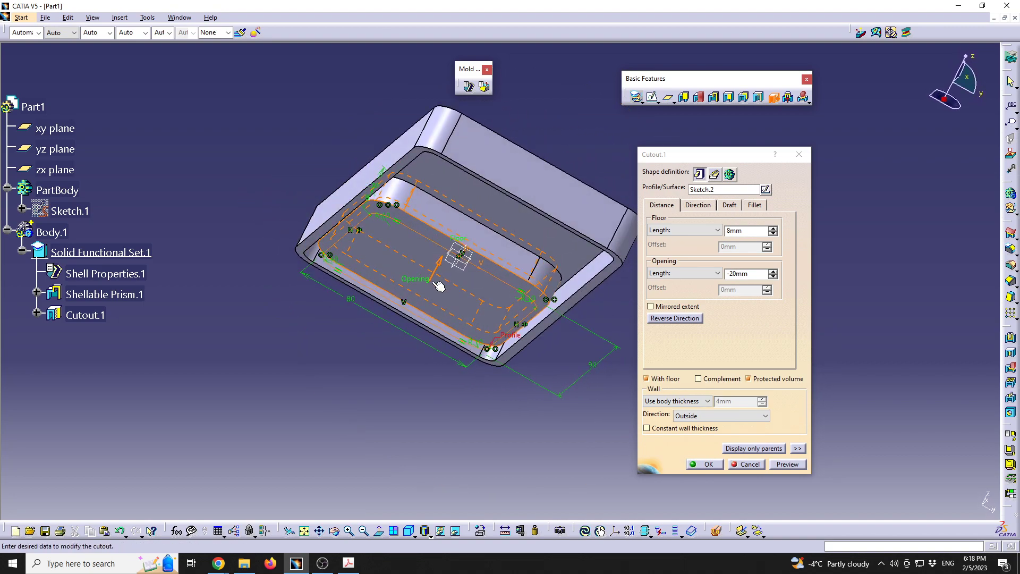
pyautogui.moveTo(492, 187); pyautogui.dragTo(479, 253, button='middle')
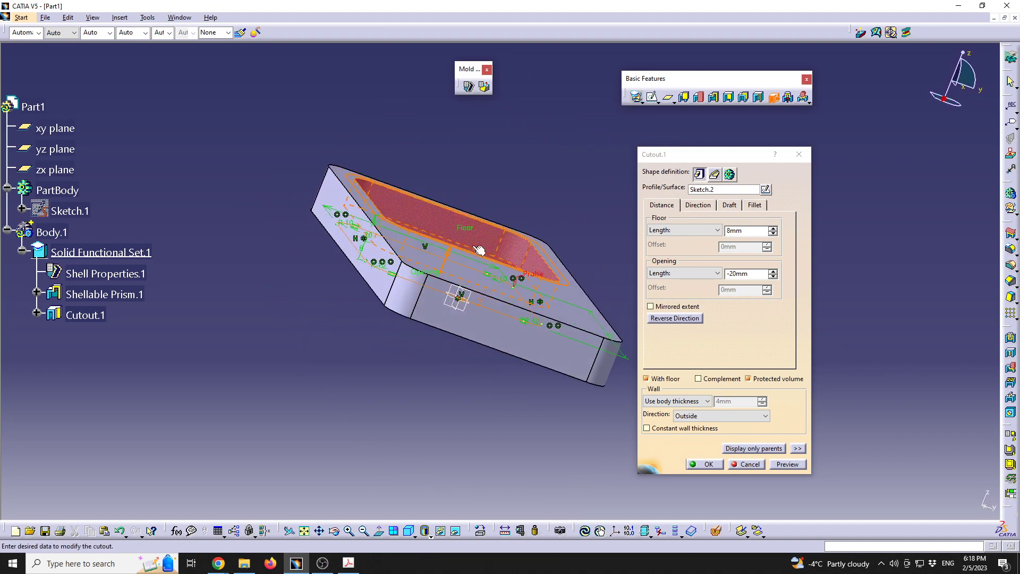
# Extend the cutout's floor limit in the model to about 42 mm and set the floor length back to 8 mm.
pyautogui.moveTo(462, 235); pyautogui.dragTo(488, 188)
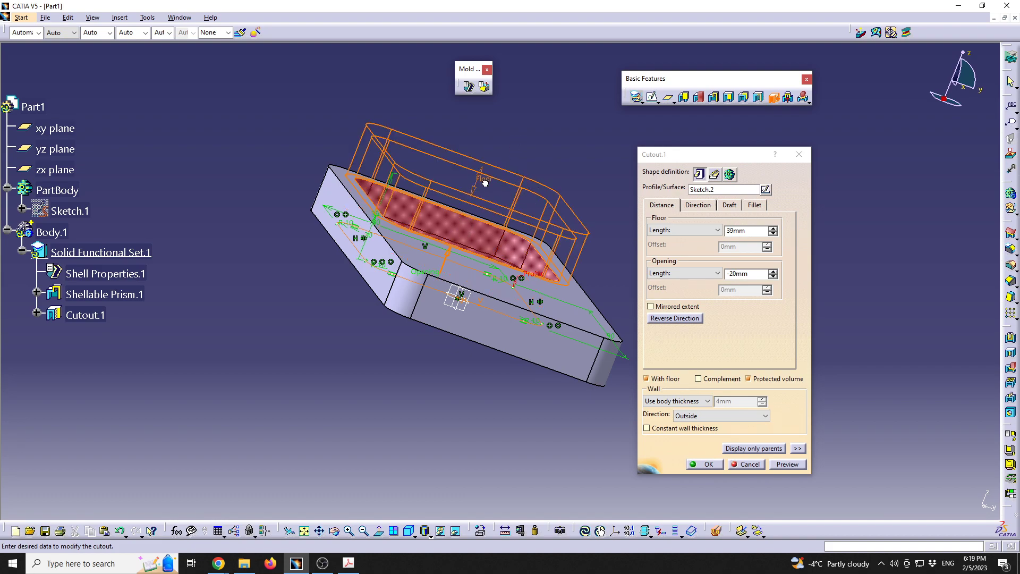
pyautogui.moveTo(484, 183); pyautogui.dragTo(446, 256)
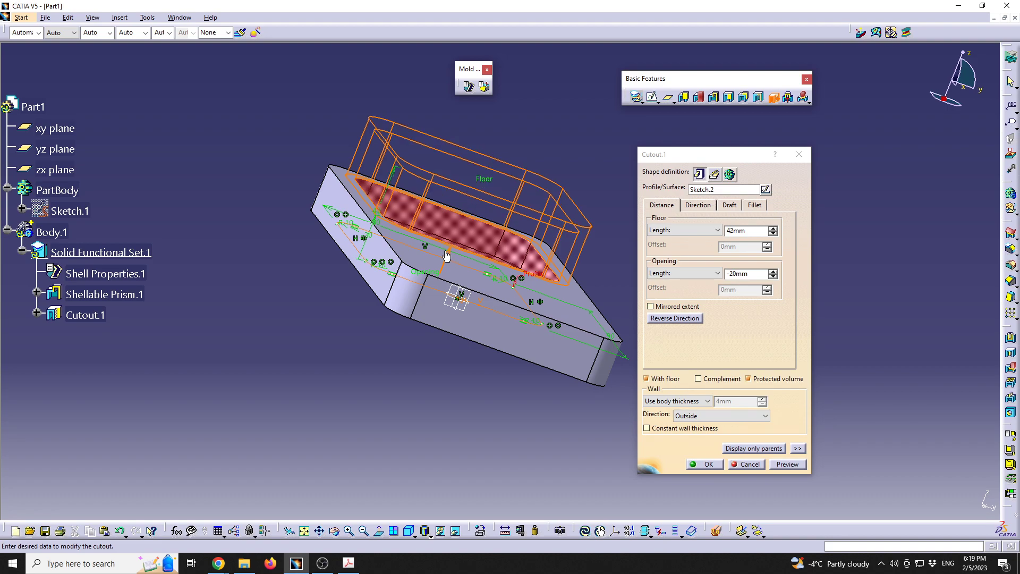
pyautogui.doubleClick(746, 231)
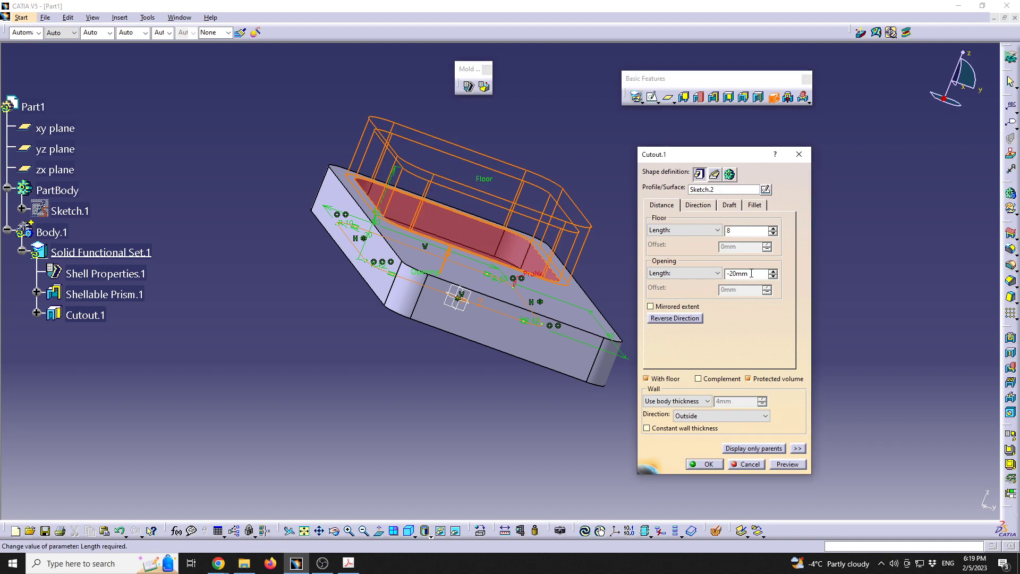
pyautogui.press('Tab')
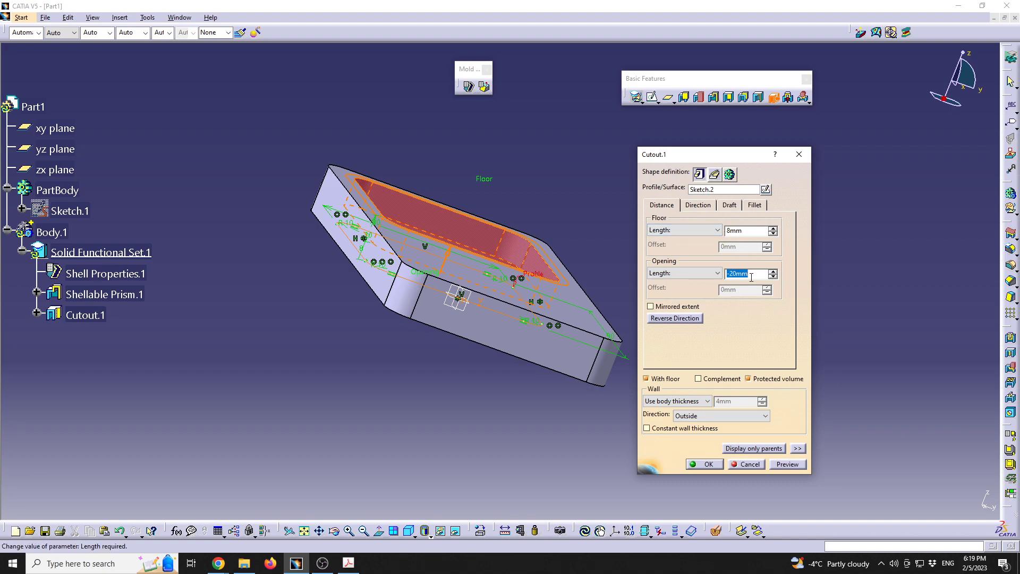
# Enable constant wall thickness for the cutout and confirm the feature.
pyautogui.moveTo(419, 313); pyautogui.dragTo(536, 349, button='middle')
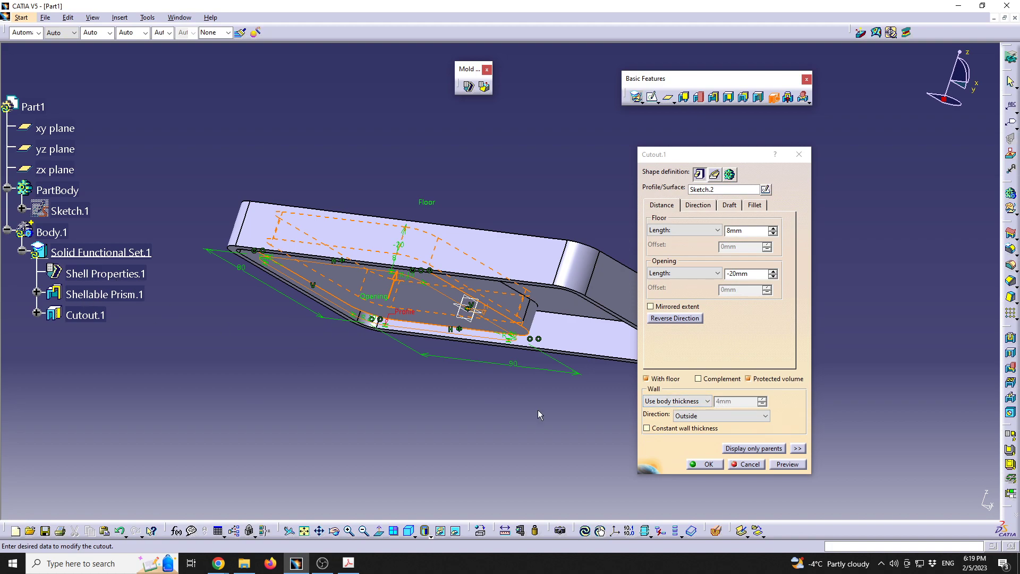
pyautogui.click(663, 428)
pyautogui.moveTo(455, 246); pyautogui.dragTo(435, 333, button='middle')
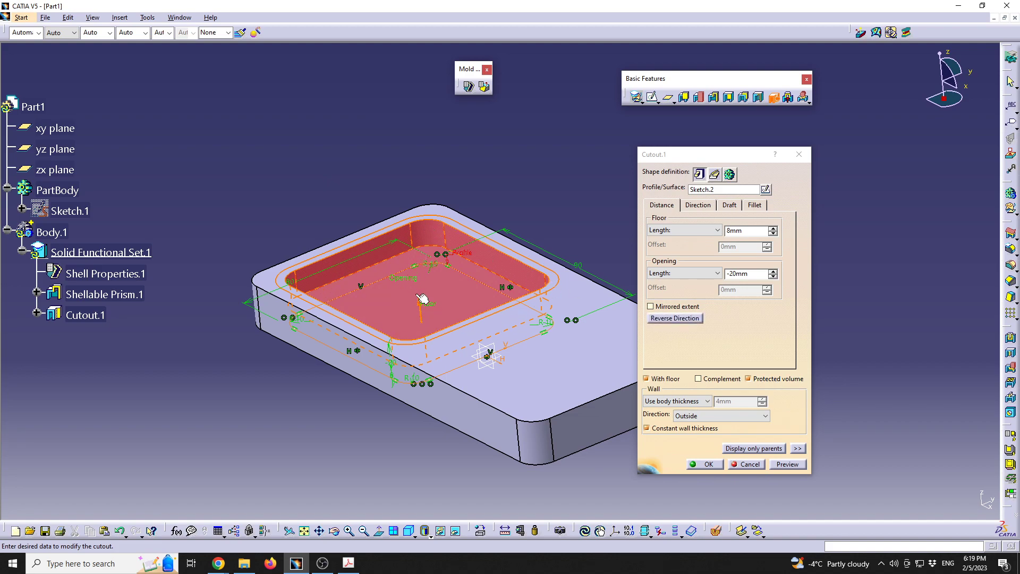
pyautogui.click(709, 464)
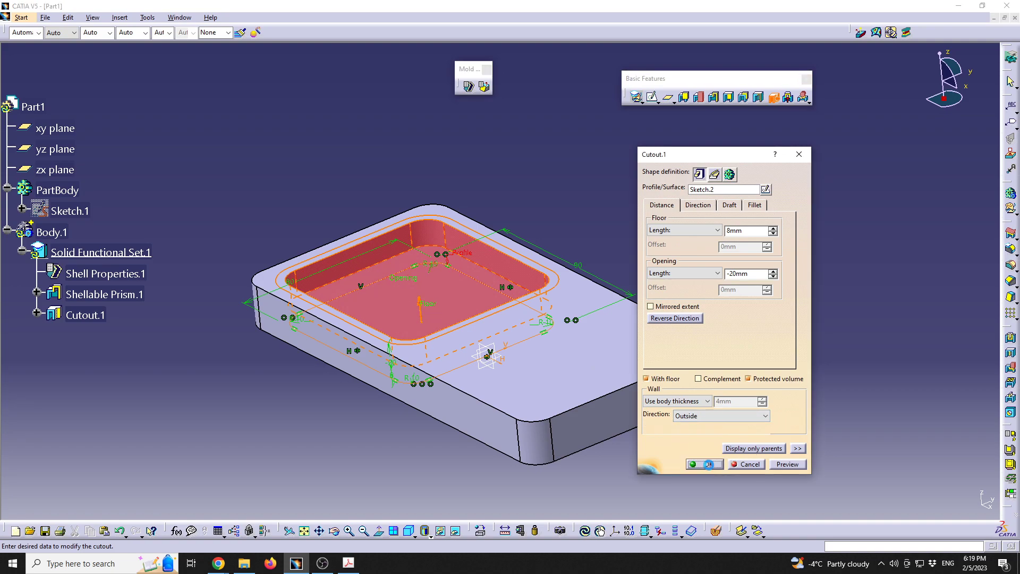
pyautogui.click(496, 328)
pyautogui.moveTo(497, 328)
pyautogui.mouseDown(button='middle')
pyautogui.moveTo(551, 303)
pyautogui.moveTo(482, 319)
pyautogui.mouseUp(button='middle')
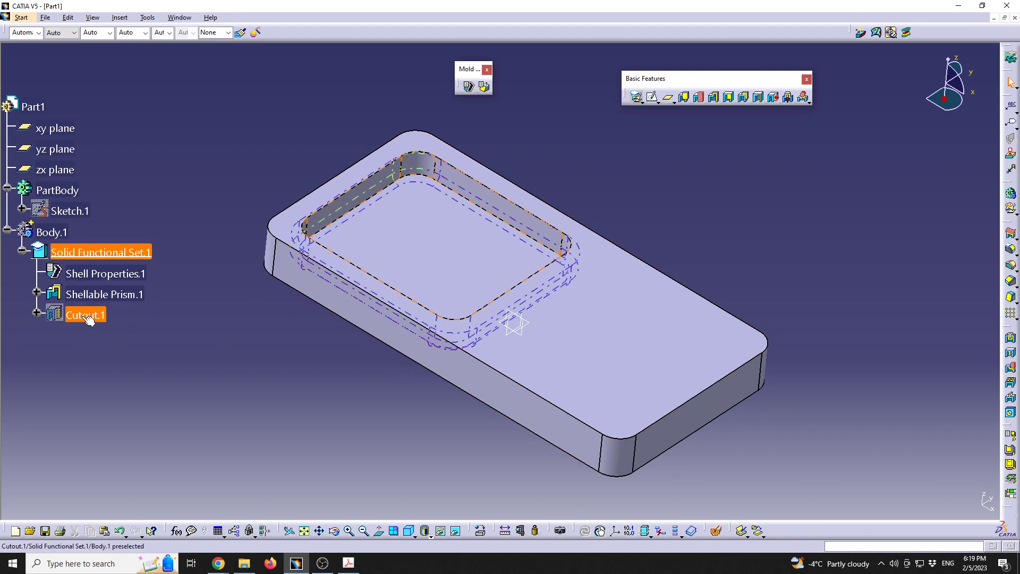
# Hide the Cutout.1 feature so its protected volume is not displayed.
pyautogui.rightClick(84, 316)
pyautogui.press('Escape')
pyautogui.moveTo(449, 196); pyautogui.dragTo(318, 266, button='middle')
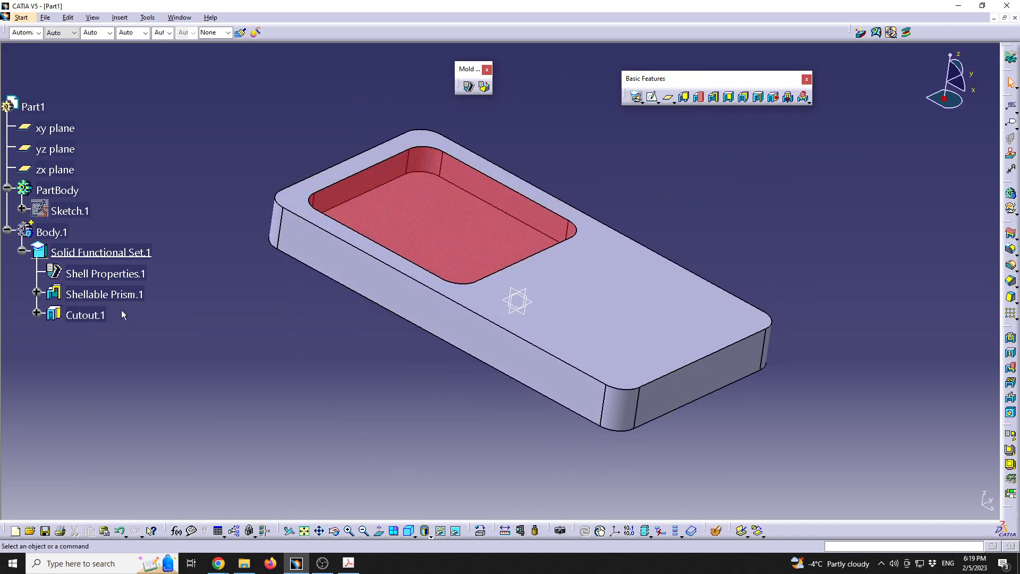
pyautogui.rightClick(84, 316)
pyautogui.click(132, 345)
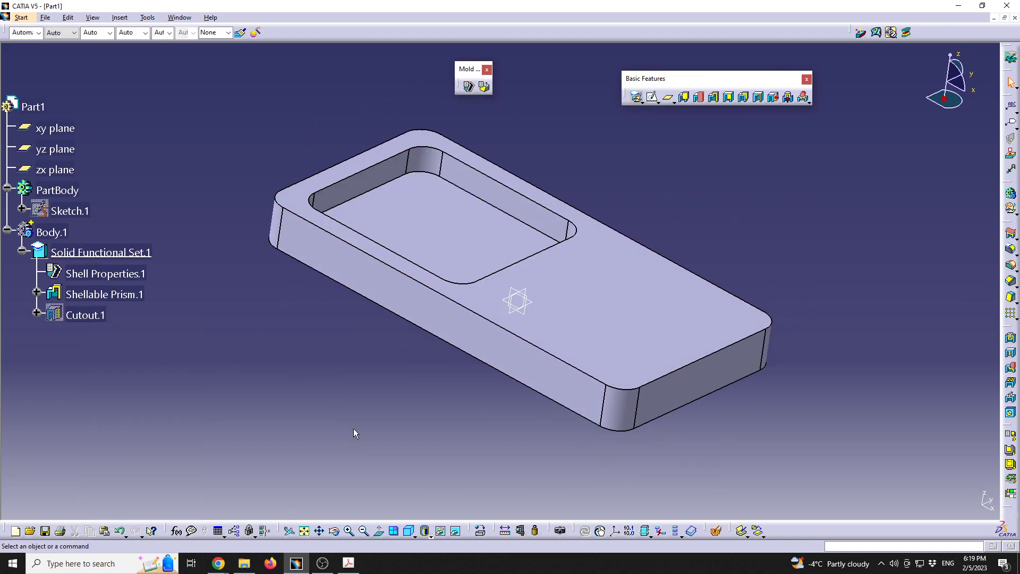
# View the Protected Feature sketch instructions on page 8 of the Acrobat PDF and return to CATIA.
pyautogui.click(349, 563)
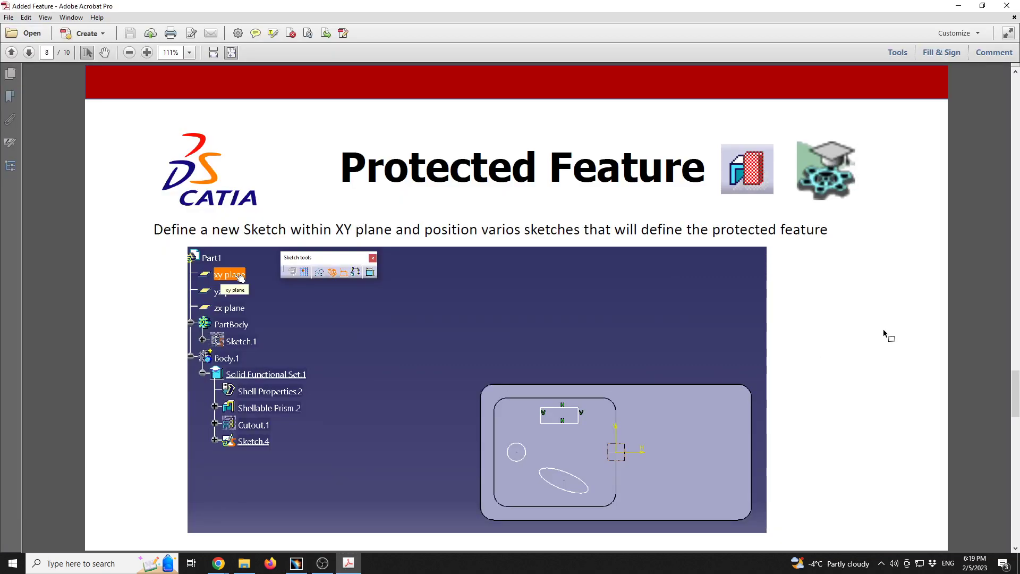
pyautogui.tripleClick(383, 162)
pyautogui.click(344, 301)
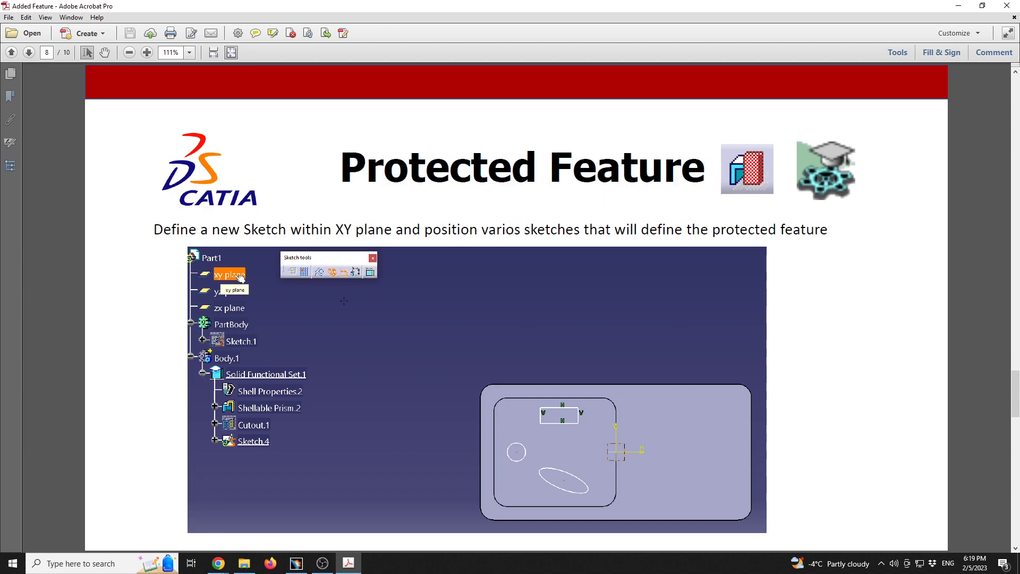
pyautogui.click(299, 566)
# Start a new sketch on the xy plane and check its shapes against the Protected Feature page in the Acrobat PDF.
pyautogui.click(55, 149)
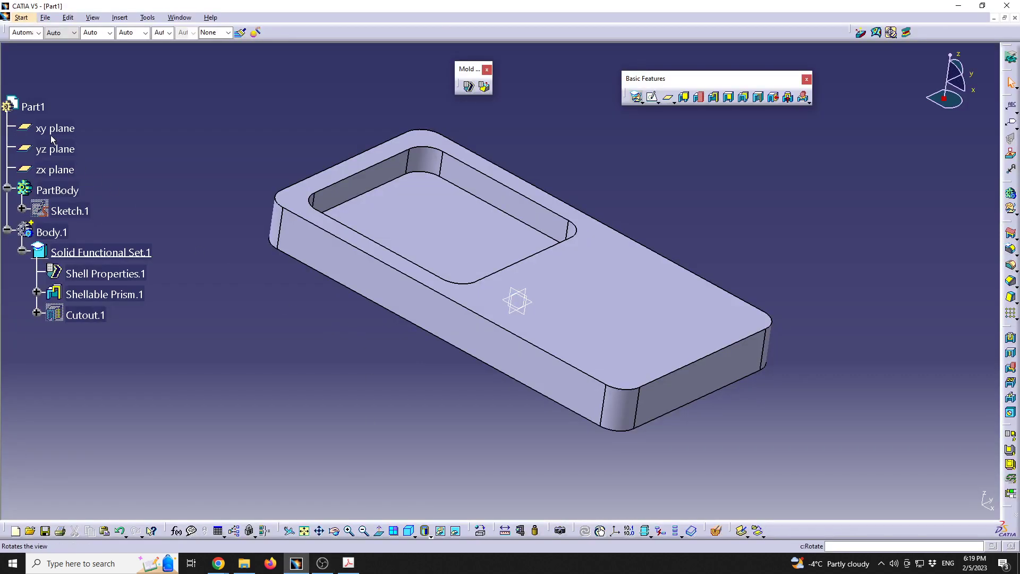
pyautogui.click(54, 128)
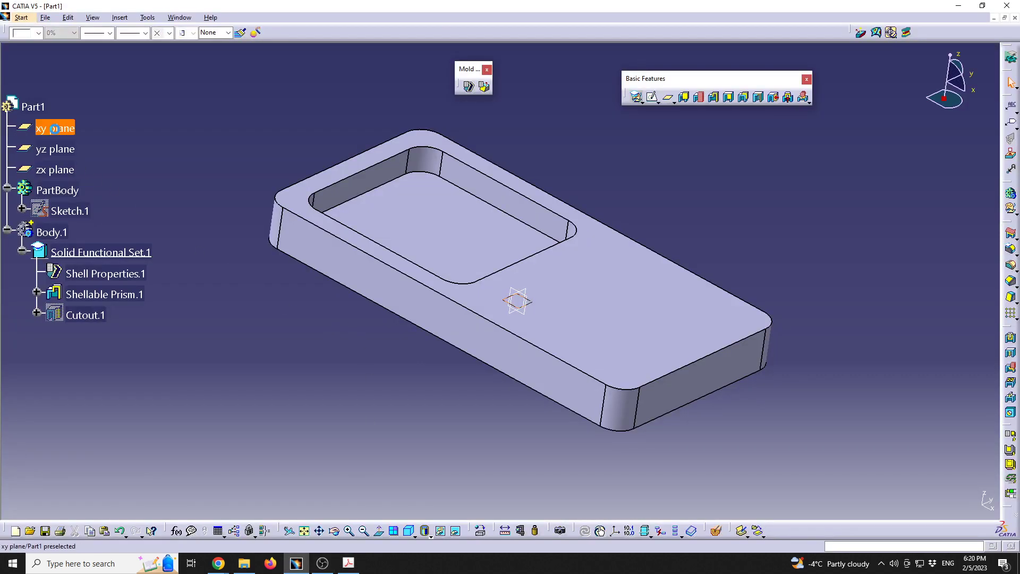
pyautogui.click(652, 96)
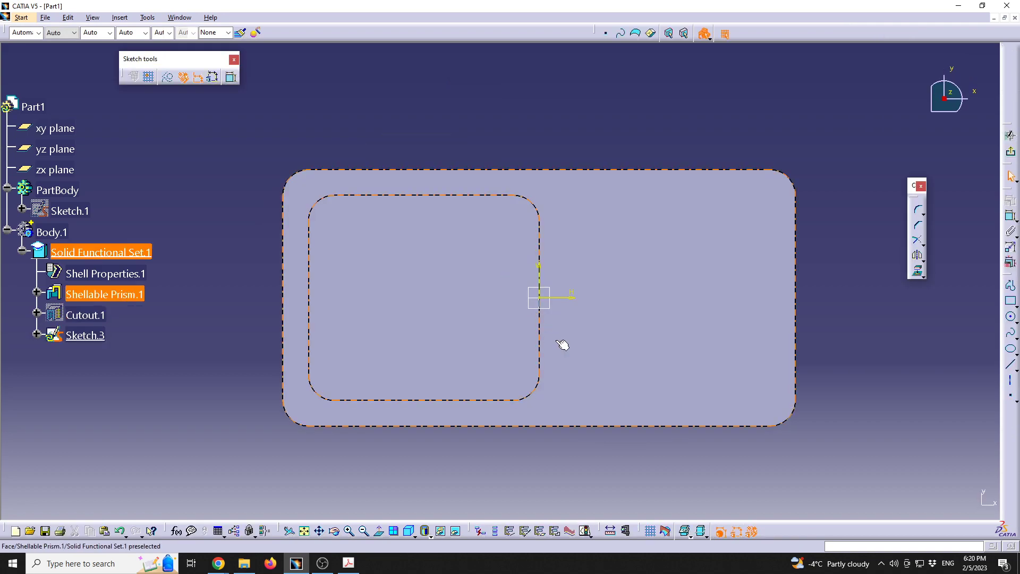
pyautogui.click(349, 565)
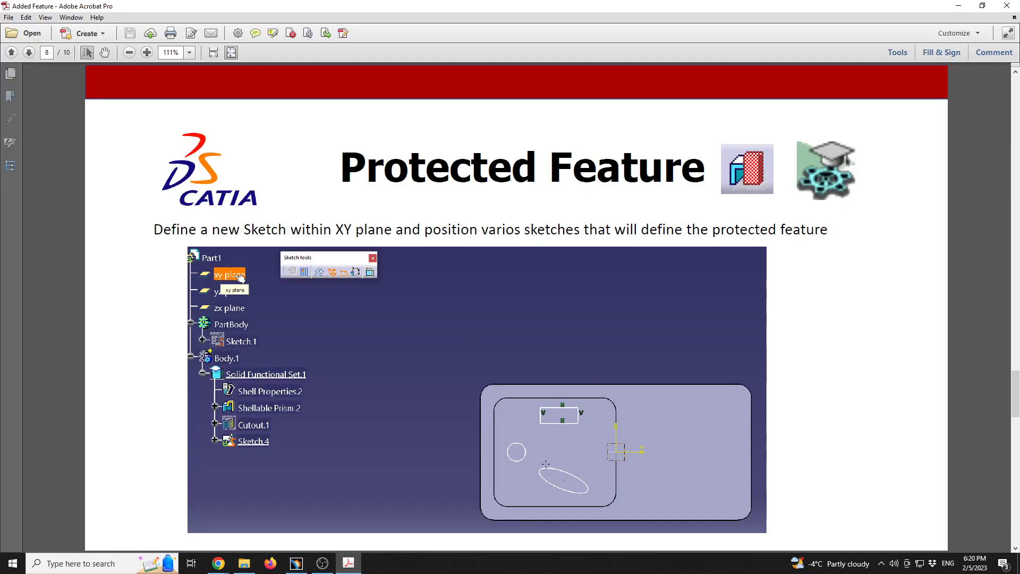
pyautogui.click(297, 564)
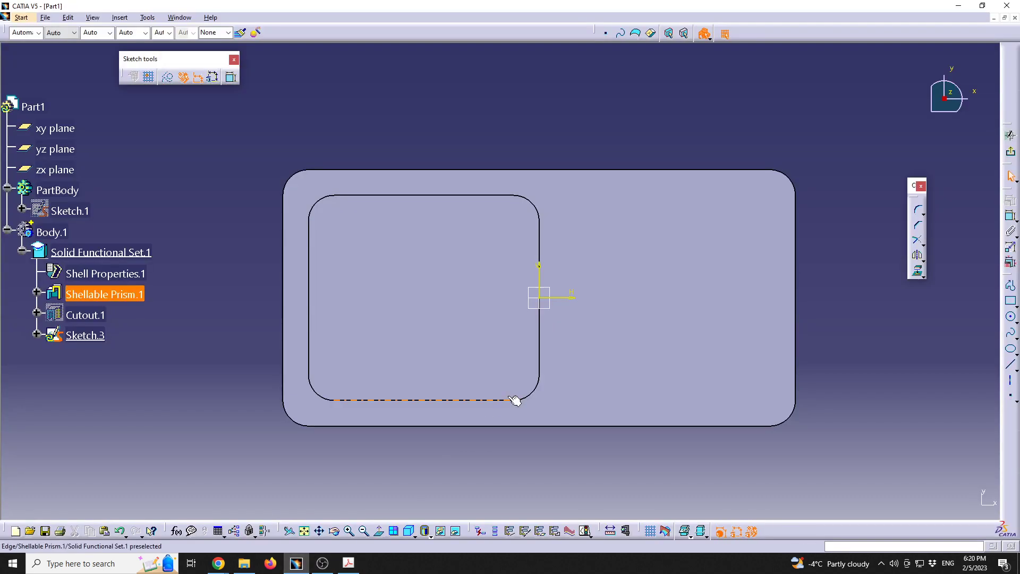
# Sketch a horizontal rectangle inside the cutout outline, near its upper edge.
pyautogui.click(1009, 304)
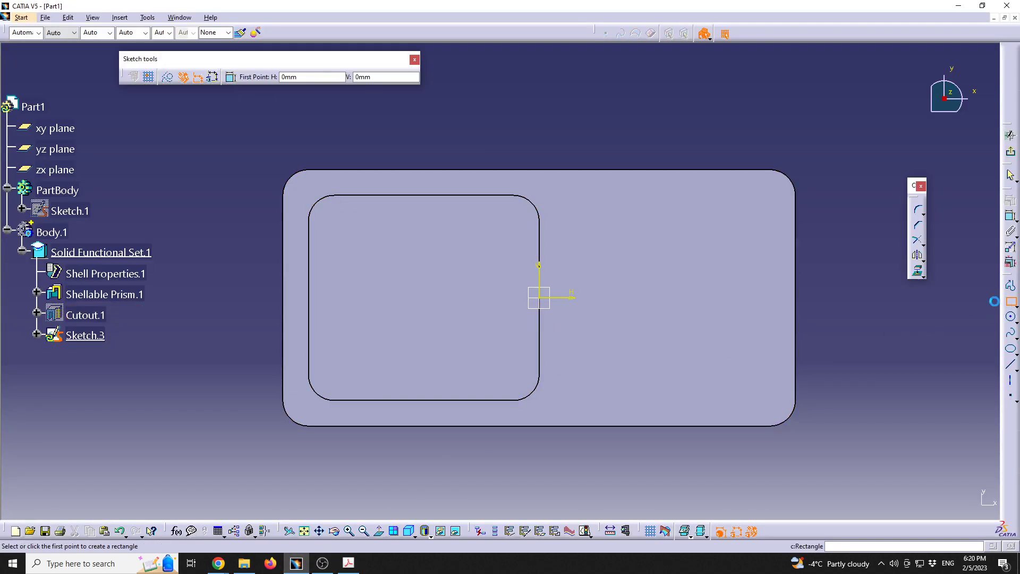
pyautogui.click(376, 209)
pyautogui.click(486, 259)
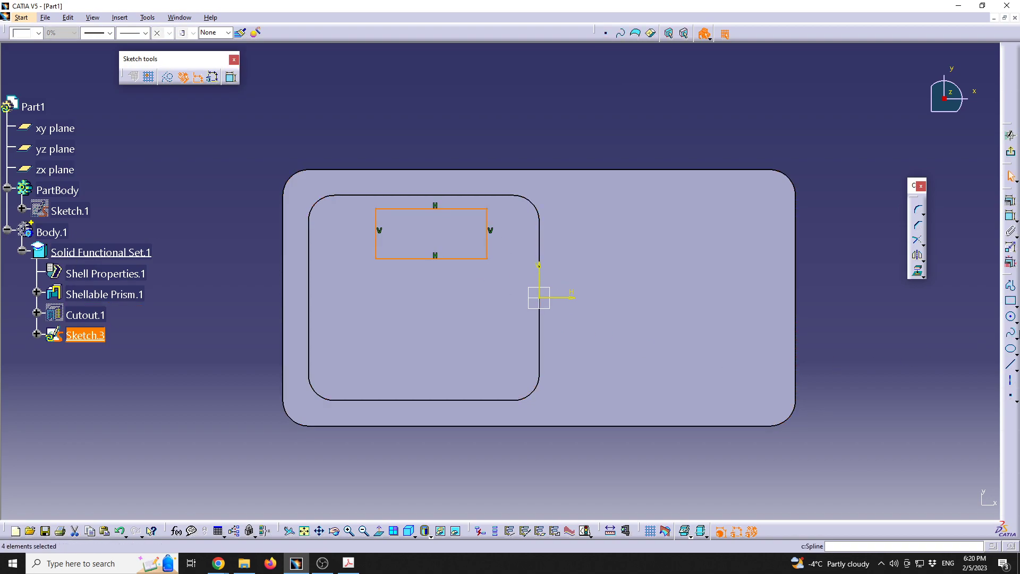
pyautogui.click(1010, 318)
pyautogui.click(348, 340)
pyautogui.click(375, 340)
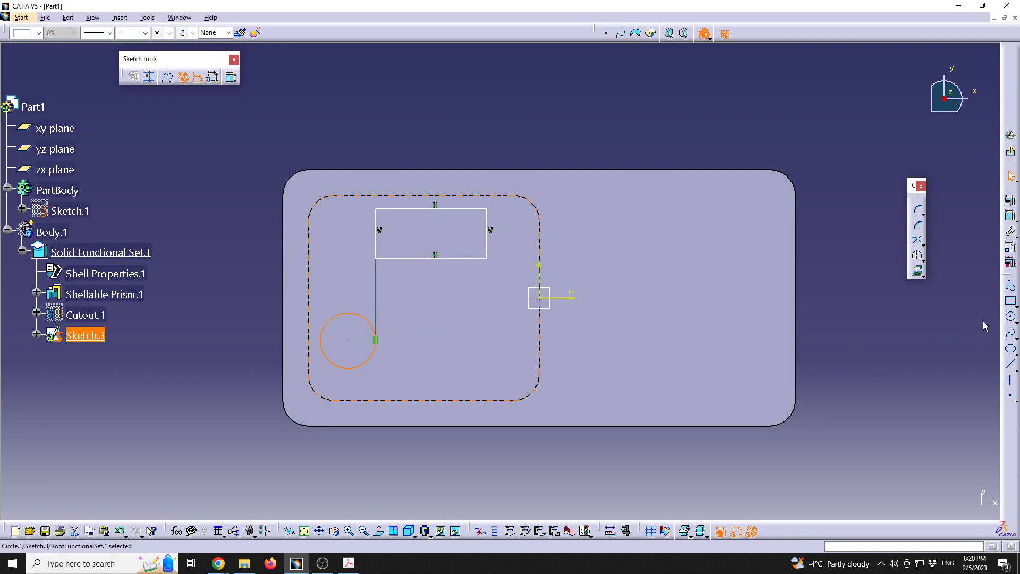
pyautogui.click(1011, 317)
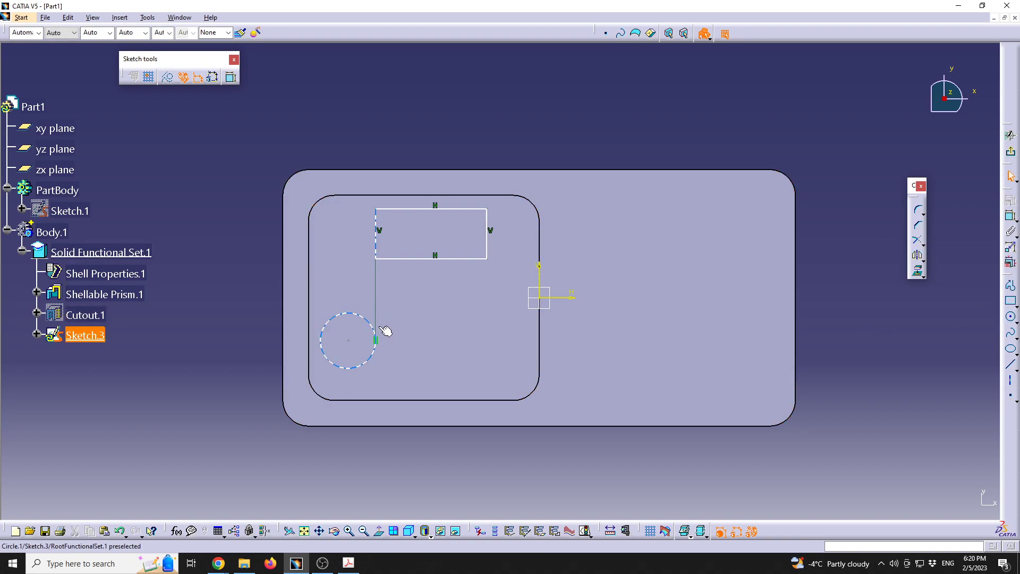
pyautogui.click(372, 325)
pyautogui.press('Delete')
# Sketch a circle about 13.5 mm in radius in the lower-left area of the cutout and shrink it to roughly half that radius.
pyautogui.click(1012, 331)
pyautogui.click(1012, 317)
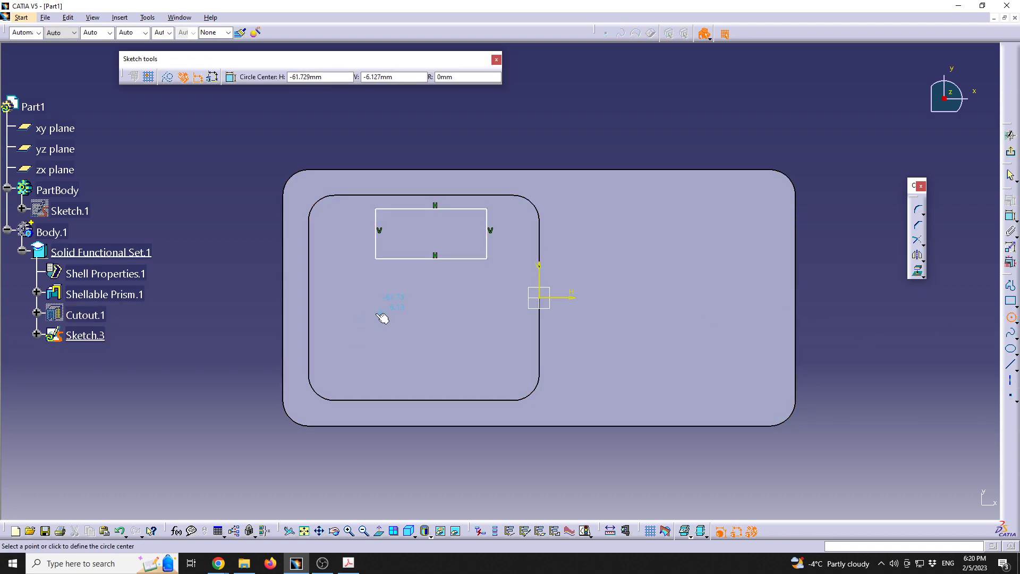
pyautogui.click(349, 334)
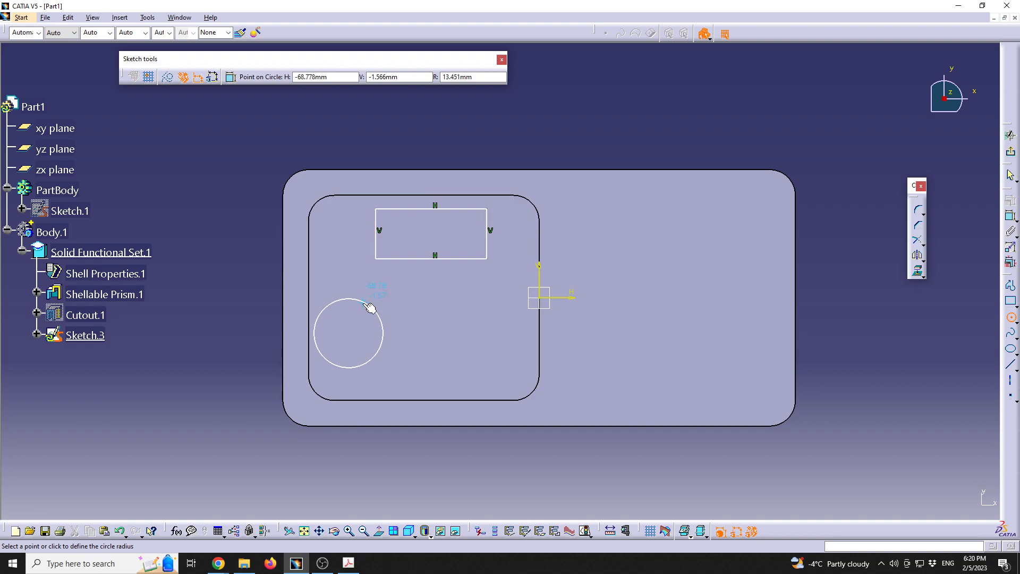
pyautogui.click(366, 303)
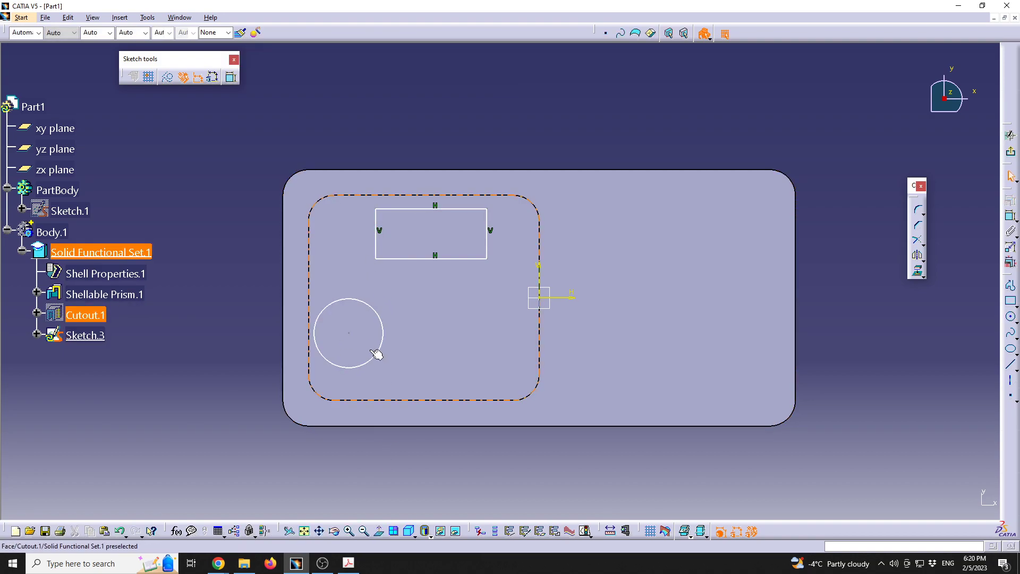
pyautogui.moveTo(385, 319); pyautogui.dragTo(365, 318)
# Sketch an ellipse beside the circle inside the cutout outline, its long axis sloping down to the right.
pyautogui.click(1011, 333)
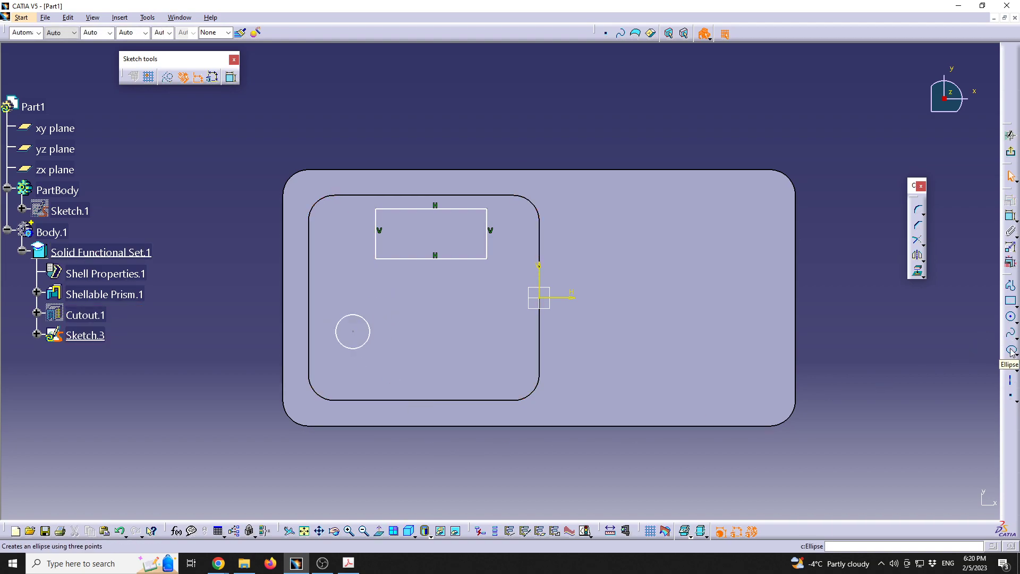
pyautogui.click(1011, 349)
pyautogui.click(427, 313)
pyautogui.click(469, 343)
pyautogui.click(456, 308)
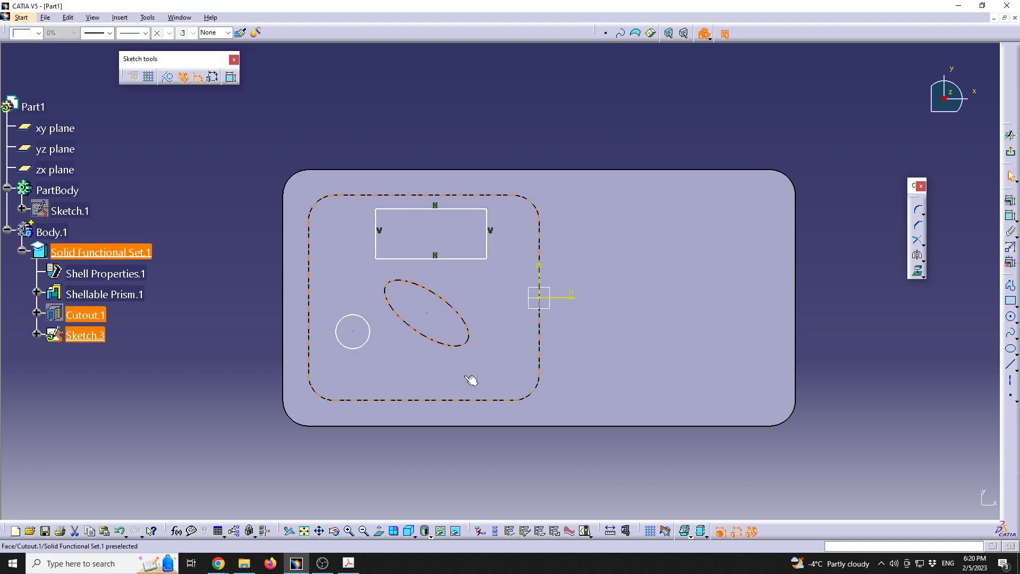
# Move the circle slightly up and the ellipse toward the cutout's lower-right corner, and exit the sketch.
pyautogui.moveTo(353, 332); pyautogui.dragTo(351, 322)
pyautogui.moveTo(430, 319); pyautogui.dragTo(450, 350)
pyautogui.click(1011, 151)
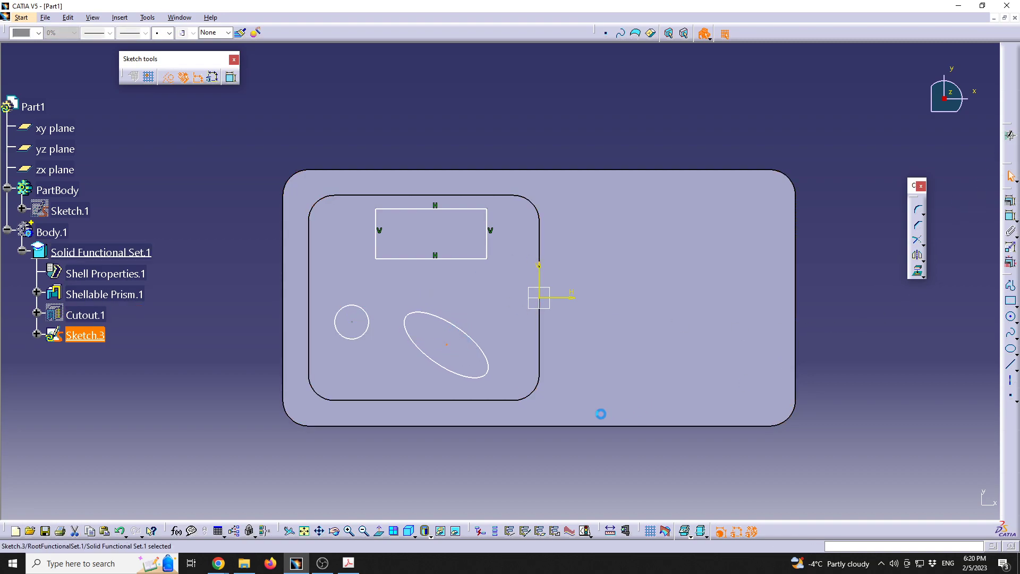
# Create a Protected Feature prism from the three-shape sketch, compare it with the PDF tutorial page, and preview it in CATIA.
pyautogui.moveTo(446, 268); pyautogui.dragTo(473, 325, button='middle')
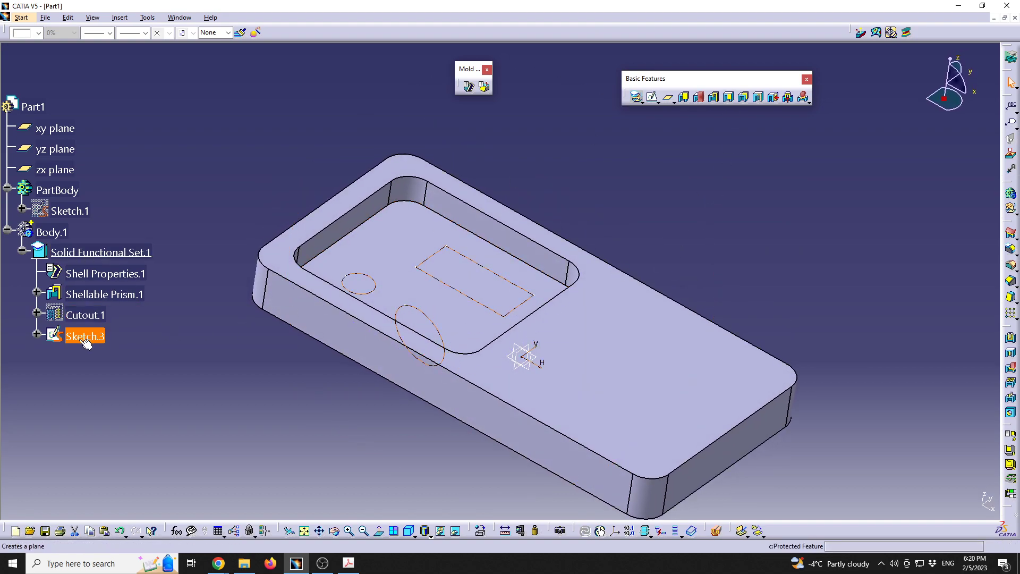
pyautogui.click(699, 97)
pyautogui.moveTo(521, 357)
pyautogui.mouseDown(button='middle')
pyautogui.moveTo(509, 386)
pyautogui.moveTo(529, 317)
pyautogui.mouseUp(button='middle')
pyautogui.click(351, 559)
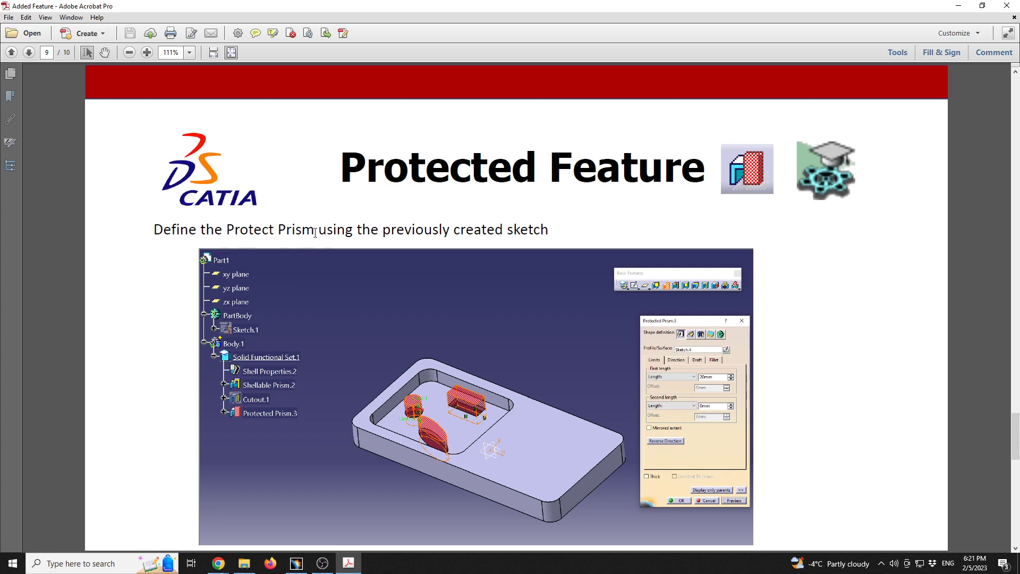
pyautogui.click(295, 564)
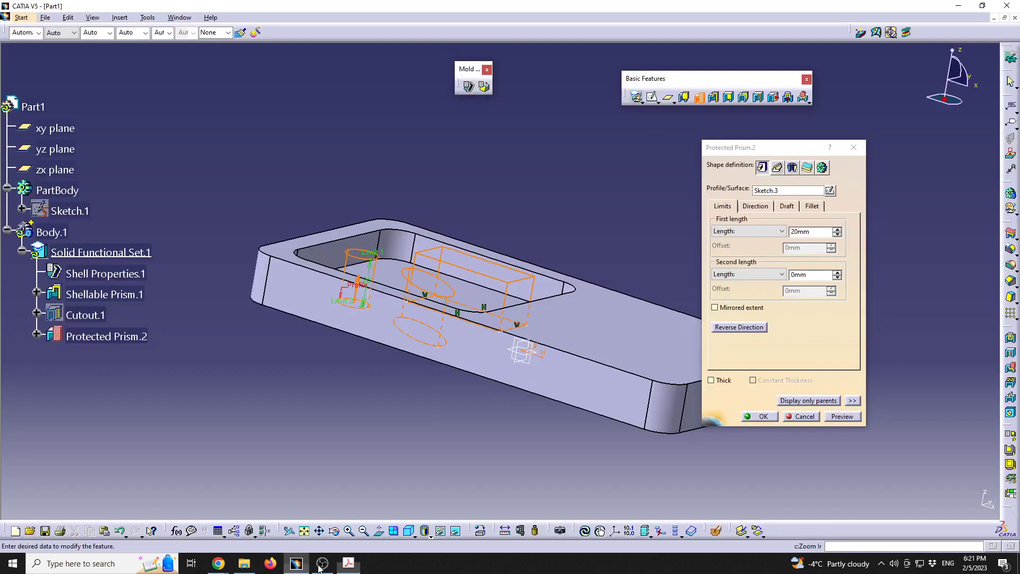
pyautogui.click(842, 416)
pyautogui.moveTo(457, 266)
pyautogui.mouseDown(button='middle')
pyautogui.moveTo(467, 240)
pyautogui.moveTo(481, 266)
pyautogui.moveTo(533, 223)
pyautogui.moveTo(457, 305)
pyautogui.moveTo(456, 275)
pyautogui.mouseUp(button='middle')
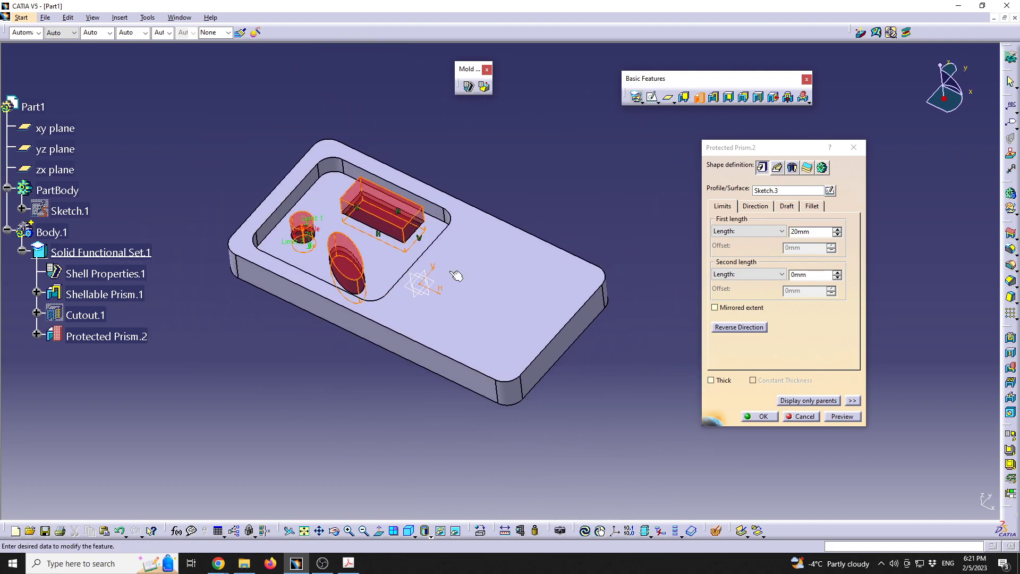
# Check the protected prism with only its parents displayed and expand the dialog to show its illustrations.
pyautogui.click(833, 402)
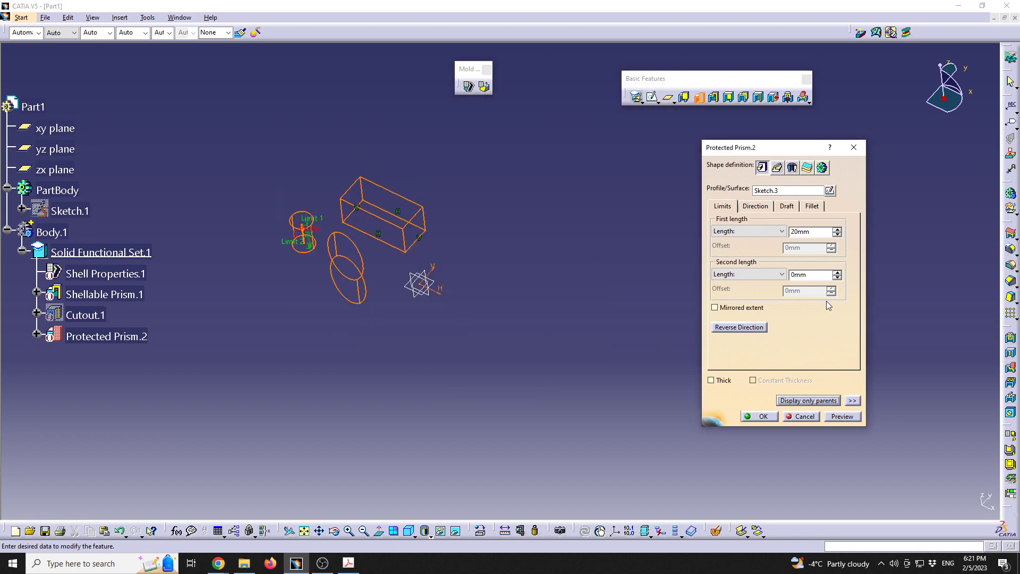
pyautogui.click(827, 404)
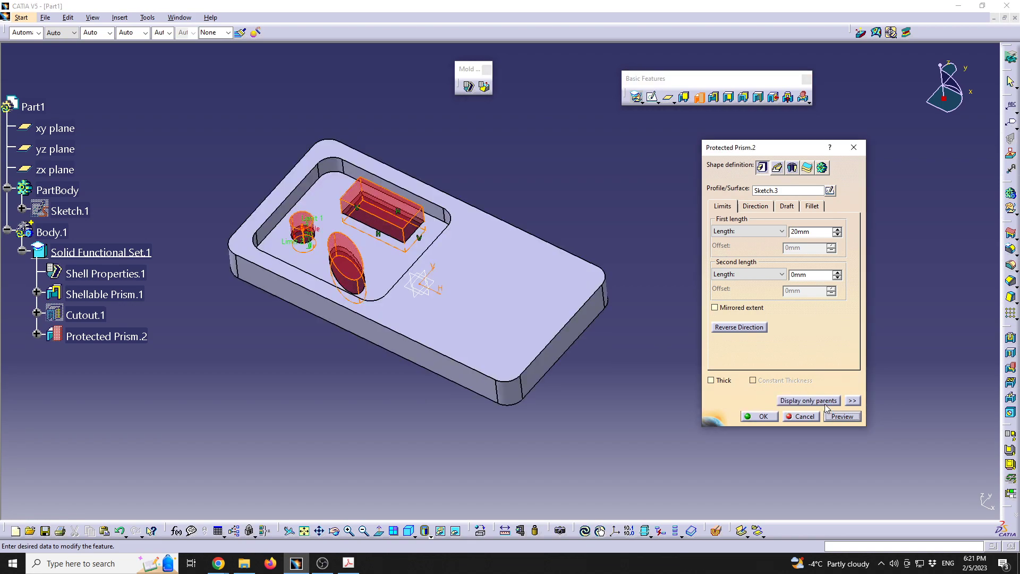
pyautogui.click(853, 401)
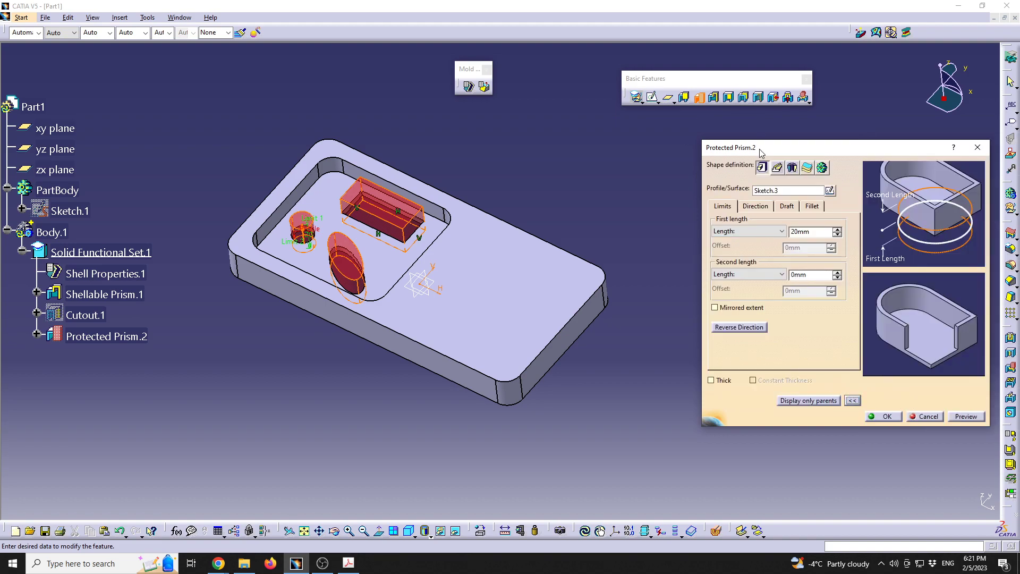
pyautogui.moveTo(755, 151); pyautogui.dragTo(690, 149)
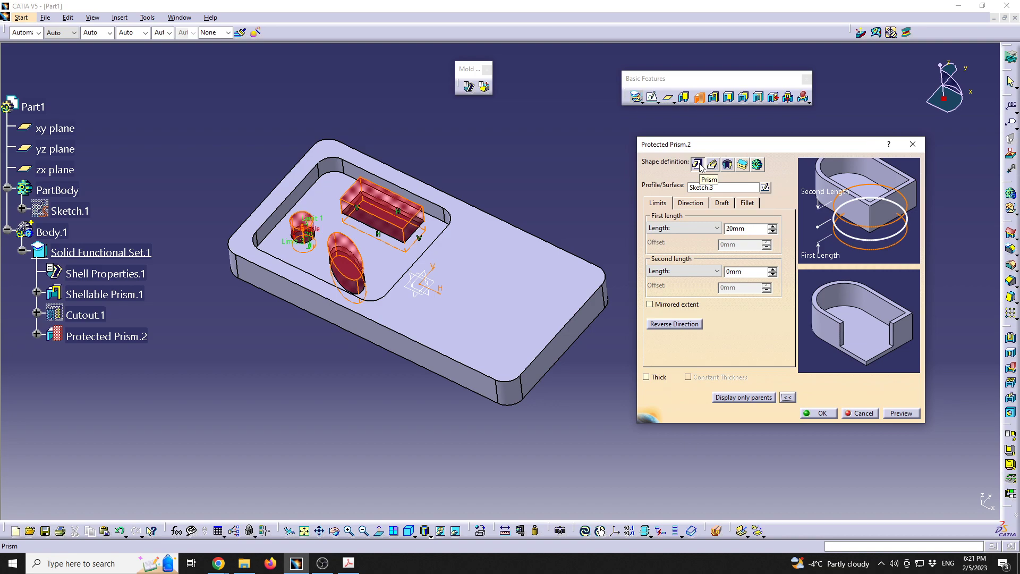
# Enable Thick on the protected prism with Outside Thickness as the reference and preview the hollow shapes.
pyautogui.click(655, 378)
pyautogui.moveTo(420, 324); pyautogui.dragTo(404, 308, button='middle')
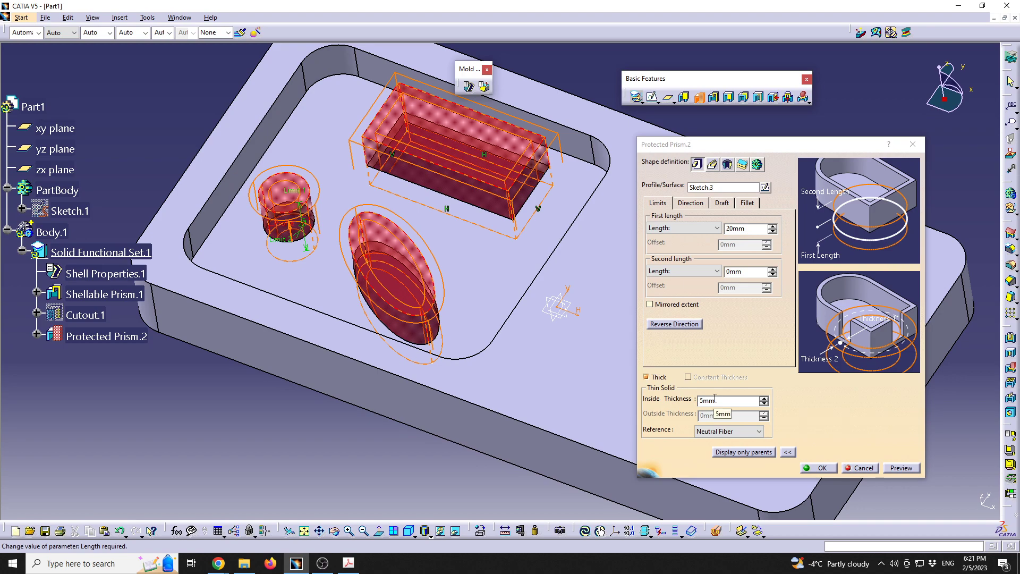
pyautogui.click(715, 434)
pyautogui.click(722, 445)
pyautogui.click(901, 468)
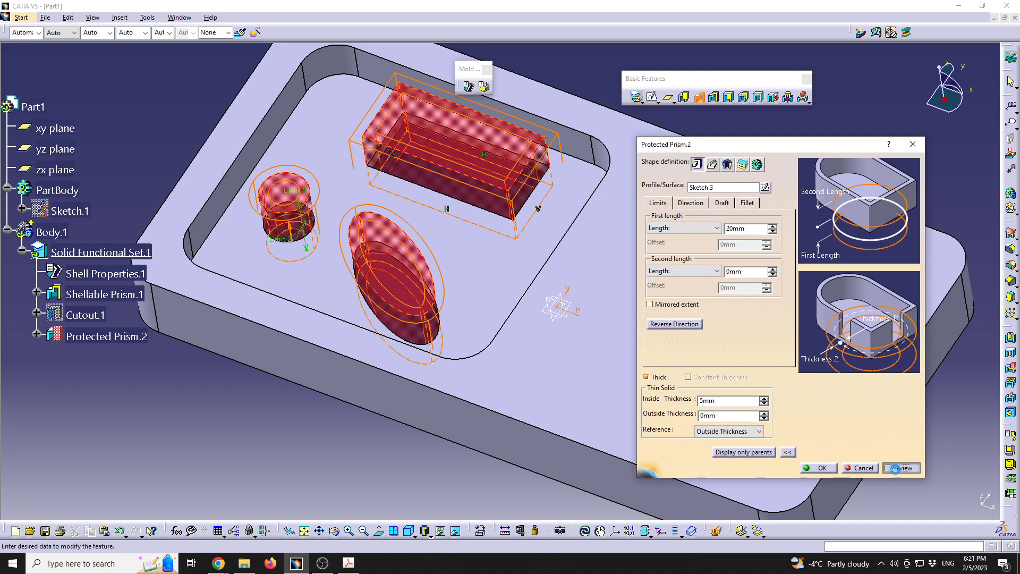
pyautogui.moveTo(449, 313); pyautogui.dragTo(468, 352, button='middle')
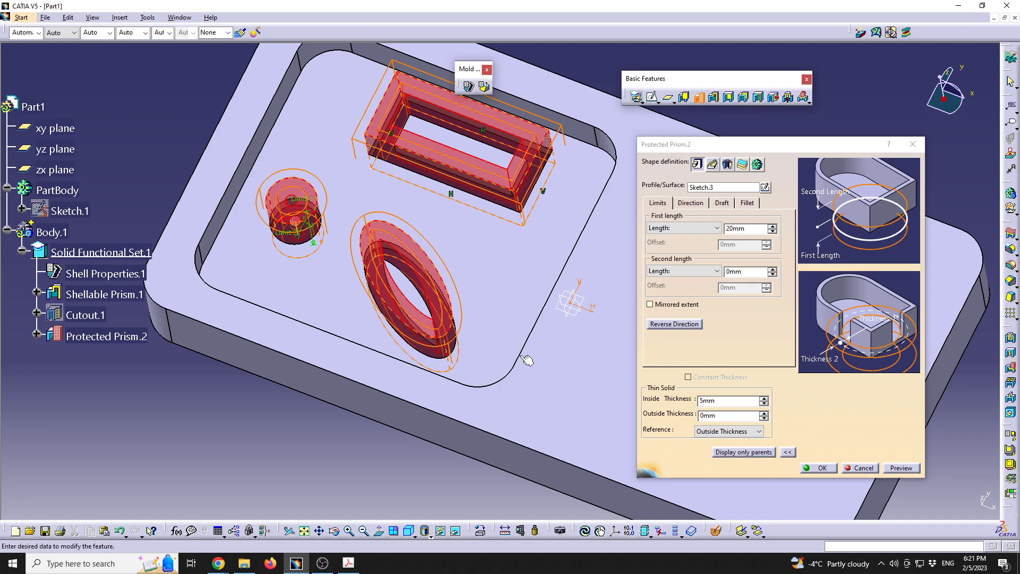
# Set the protected prism's inside thickness to 3 mm and preview the thinner walls.
pyautogui.click(801, 429)
pyautogui.write('3')
pyautogui.click(901, 467)
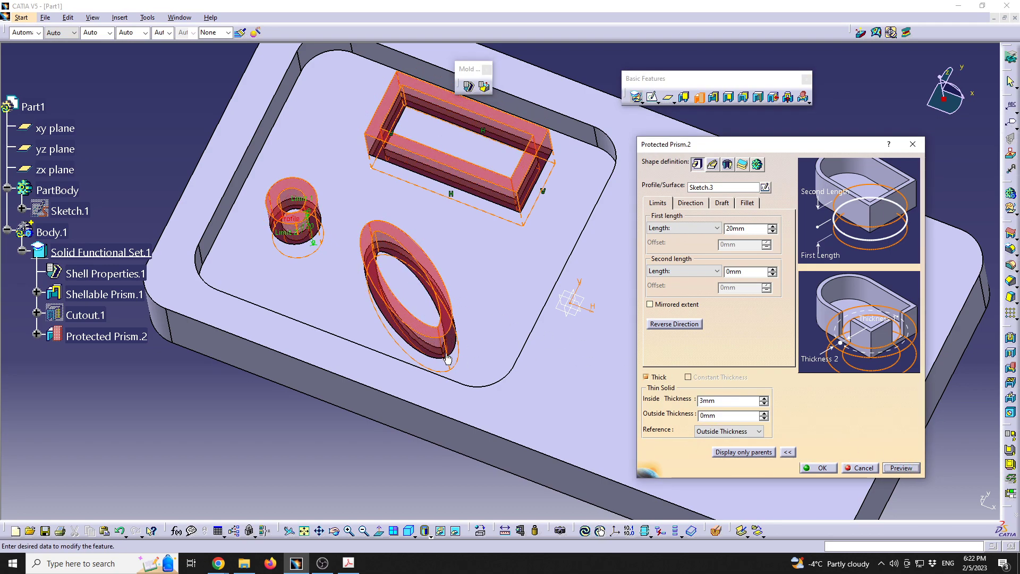
pyautogui.moveTo(449, 346); pyautogui.dragTo(525, 370, button='middle')
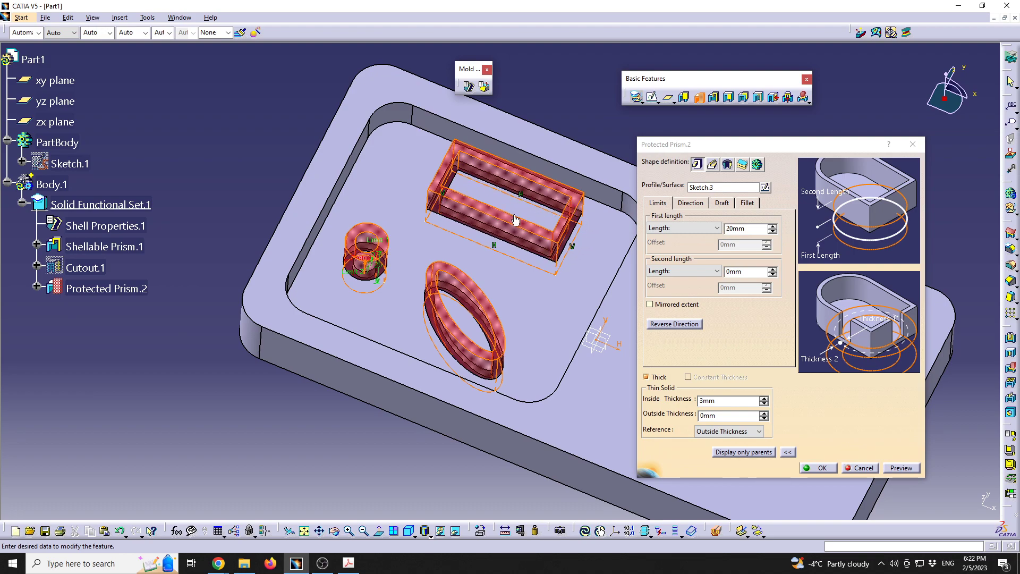
pyautogui.moveTo(584, 368); pyautogui.dragTo(494, 234, button='middle')
# Set the protected prism's outside thickness to 3 mm, keeping Outside Thickness as the reference, and preview it.
pyautogui.click(723, 431)
pyautogui.click(723, 441)
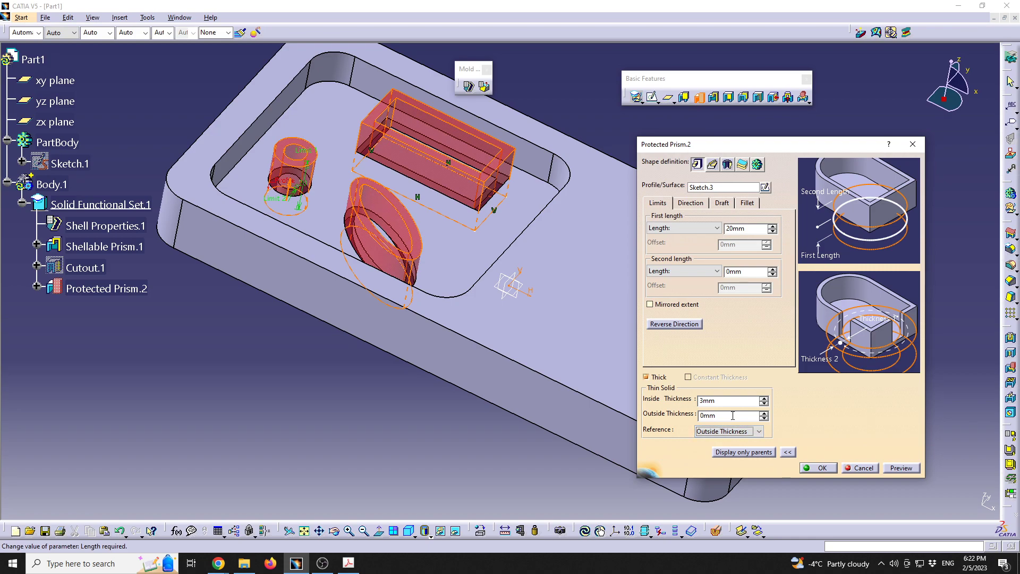
pyautogui.doubleClick(712, 415)
pyautogui.write('3')
pyautogui.click(897, 468)
pyautogui.moveTo(502, 250); pyautogui.dragTo(493, 264, button='middle')
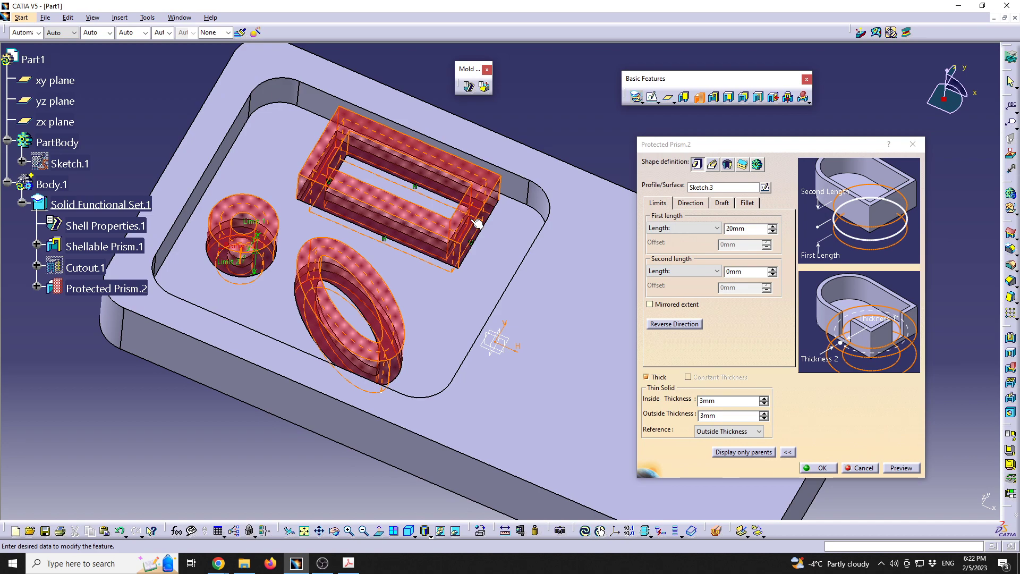
# Try the Neutral Fiber reference for the 3 mm wall thickness and preview the protected prism.
pyautogui.click(727, 430)
pyautogui.click(722, 453)
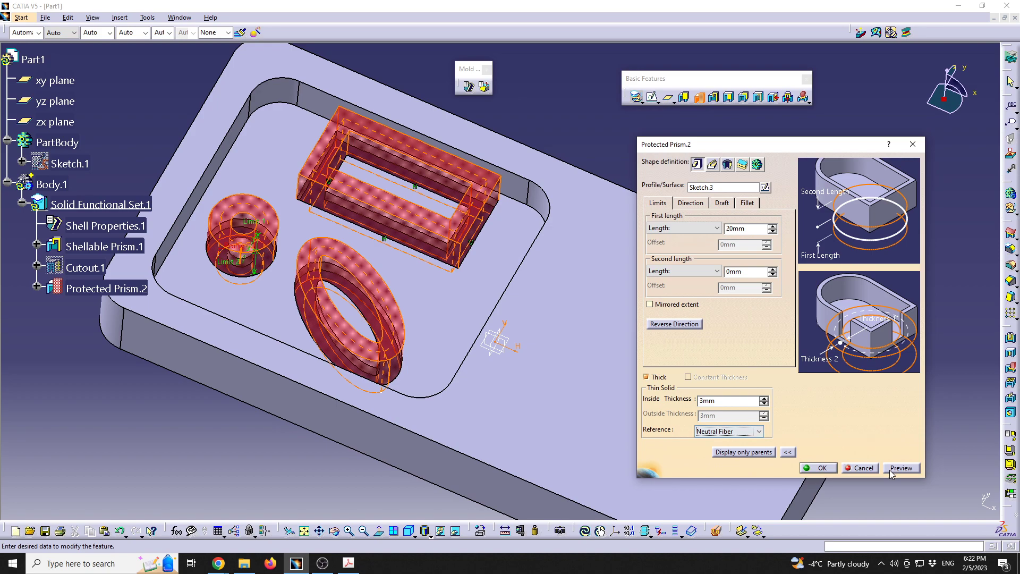
pyautogui.moveTo(494, 339); pyautogui.dragTo(500, 365, button='middle')
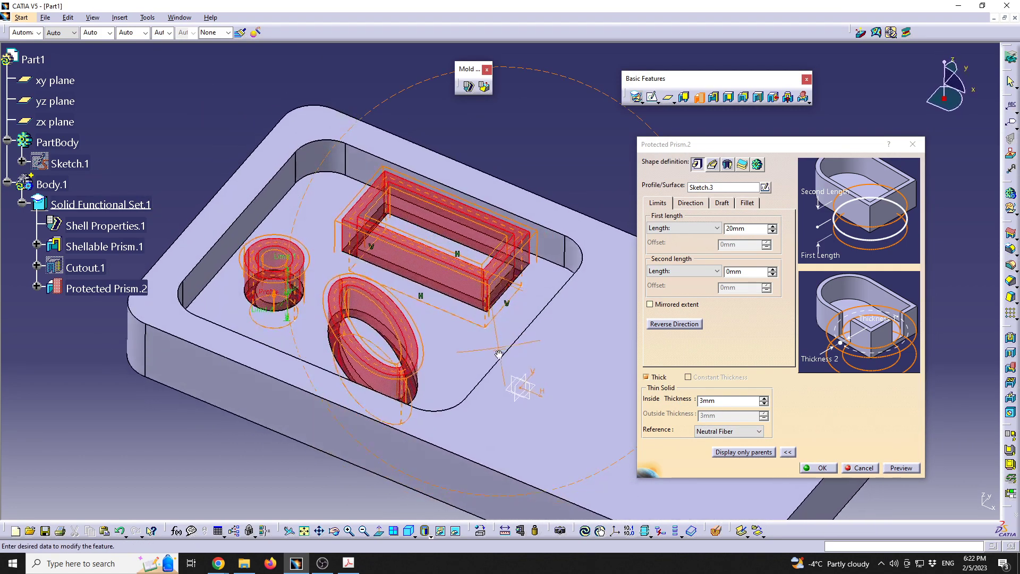
# Disable Thick on the protected prism, preview the solid shapes, and confirm the feature.
pyautogui.click(647, 377)
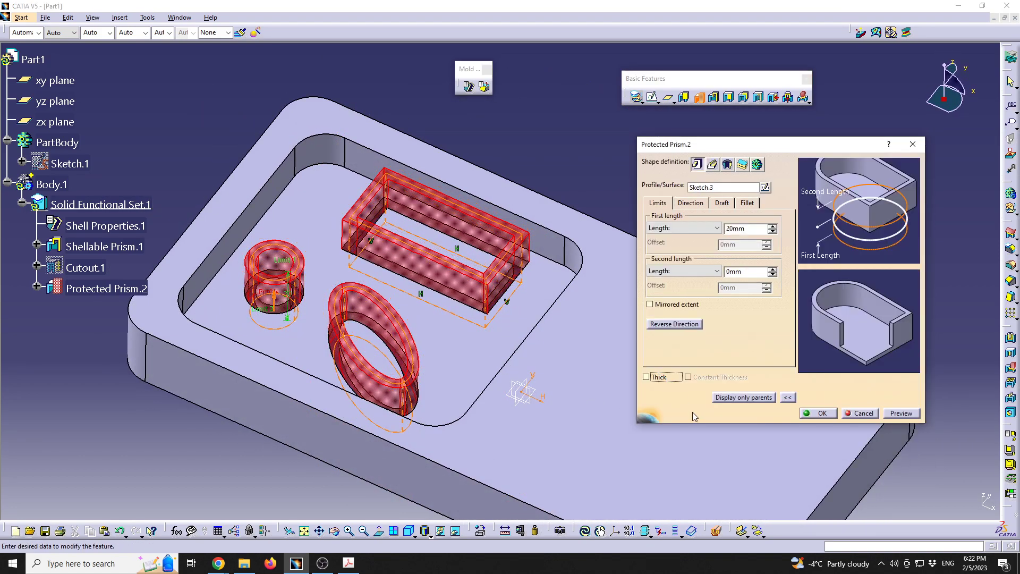
pyautogui.click(899, 414)
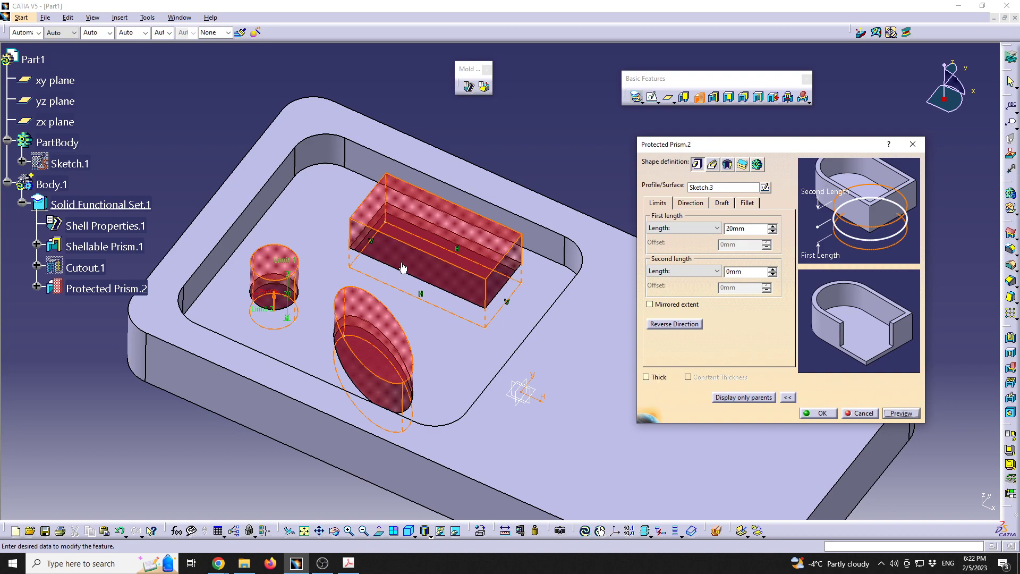
pyautogui.click(820, 416)
pyautogui.moveTo(512, 289); pyautogui.dragTo(439, 302, button='middle')
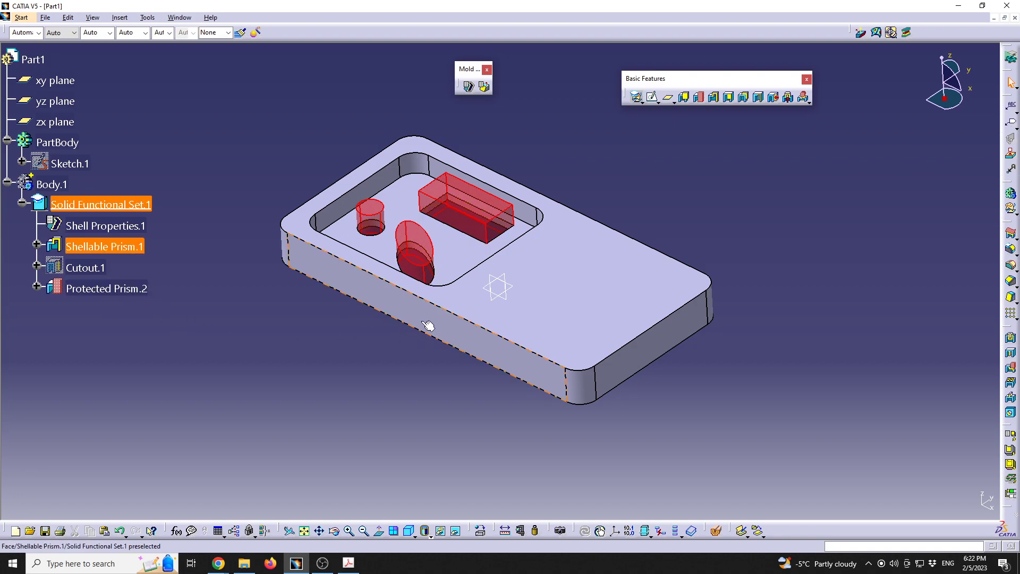
pyautogui.moveTo(411, 334); pyautogui.dragTo(455, 369, button='middle')
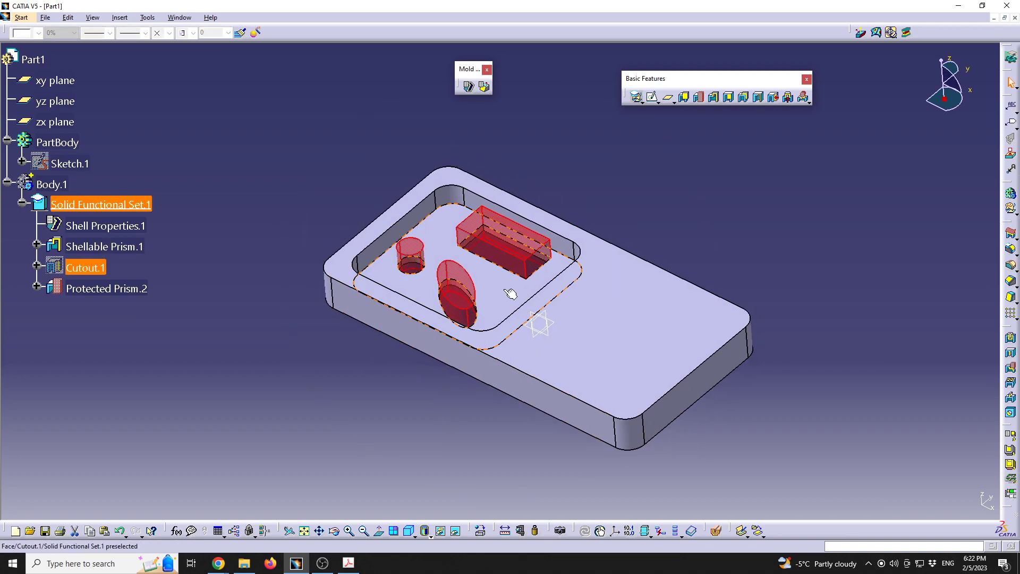
# Sketch a rectangle on the part's top face, just inside the cutout outline and enclosing the three protected shapes, and exit the sketch.
pyautogui.click(653, 99)
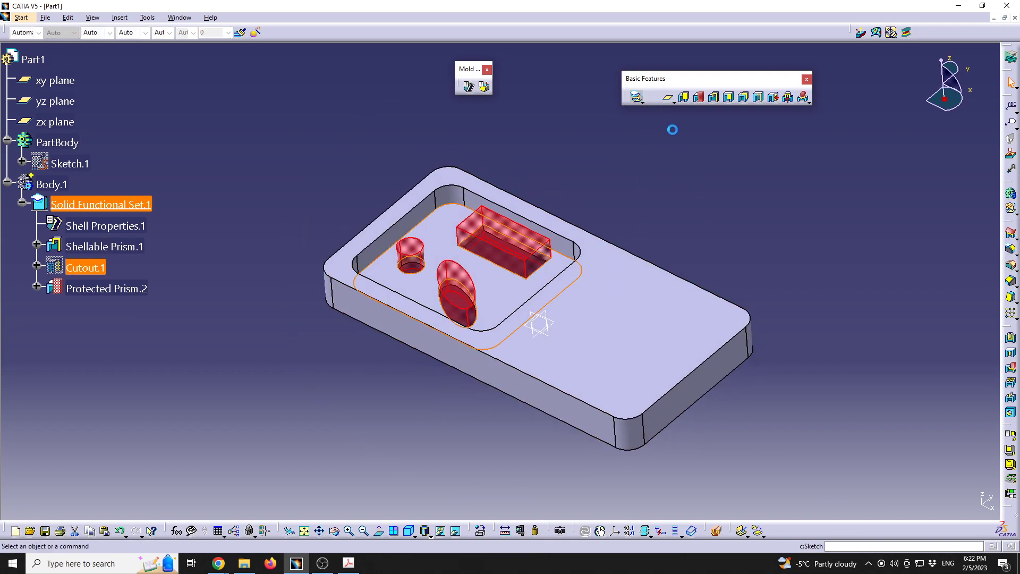
pyautogui.click(592, 269)
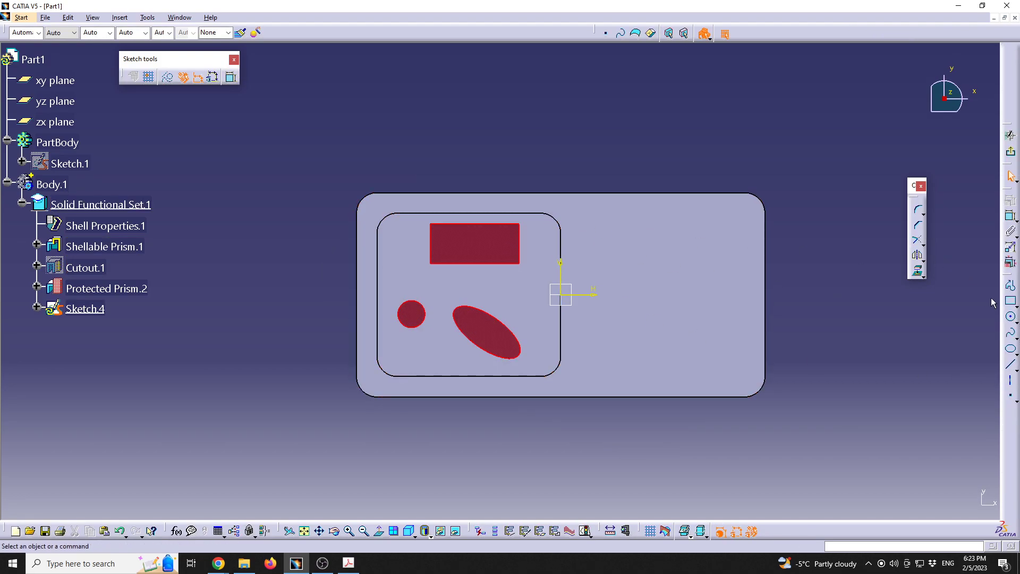
pyautogui.click(1011, 301)
pyautogui.click(387, 222)
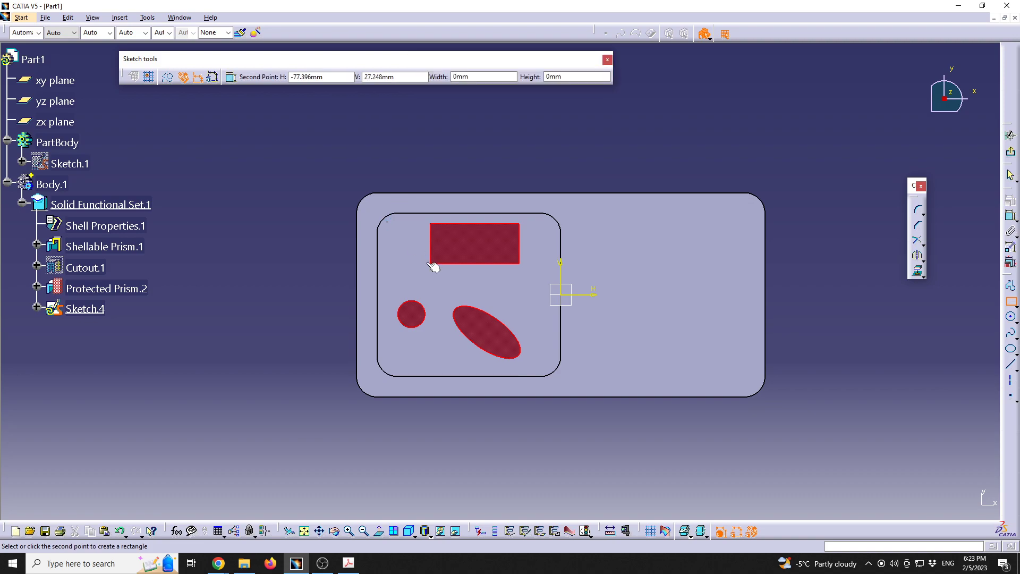
pyautogui.click(556, 367)
pyautogui.click(526, 220)
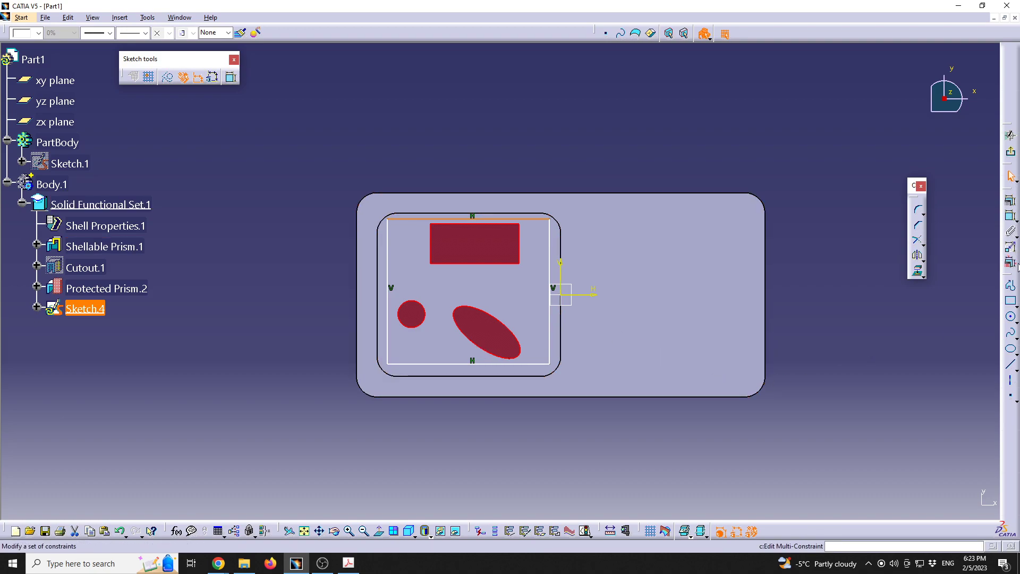
pyautogui.click(1010, 135)
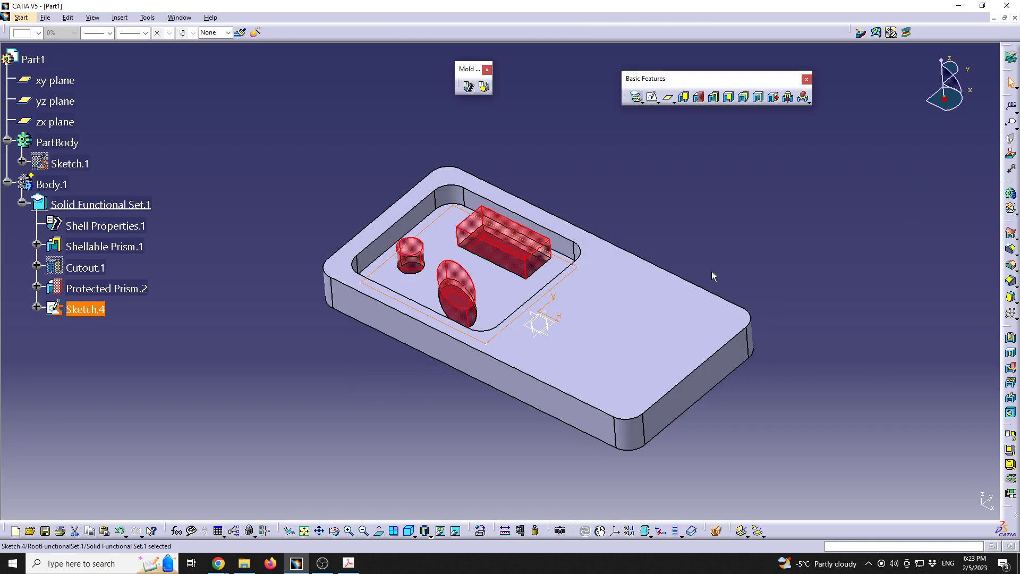
# Create an Added Feature prism from the new rectangle sketch with a first length of 20 mm and a second length of 20 mm.
pyautogui.click(685, 97)
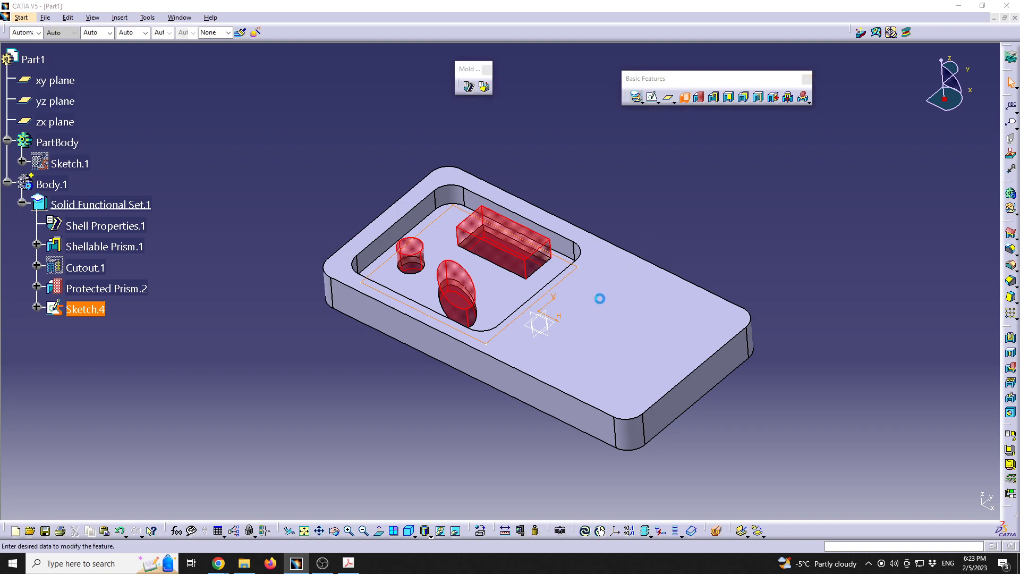
pyautogui.moveTo(475, 362); pyautogui.dragTo(607, 352, button='middle')
pyautogui.moveTo(525, 319); pyautogui.dragTo(514, 347, button='middle')
pyautogui.moveTo(526, 247); pyautogui.dragTo(521, 278, button='middle')
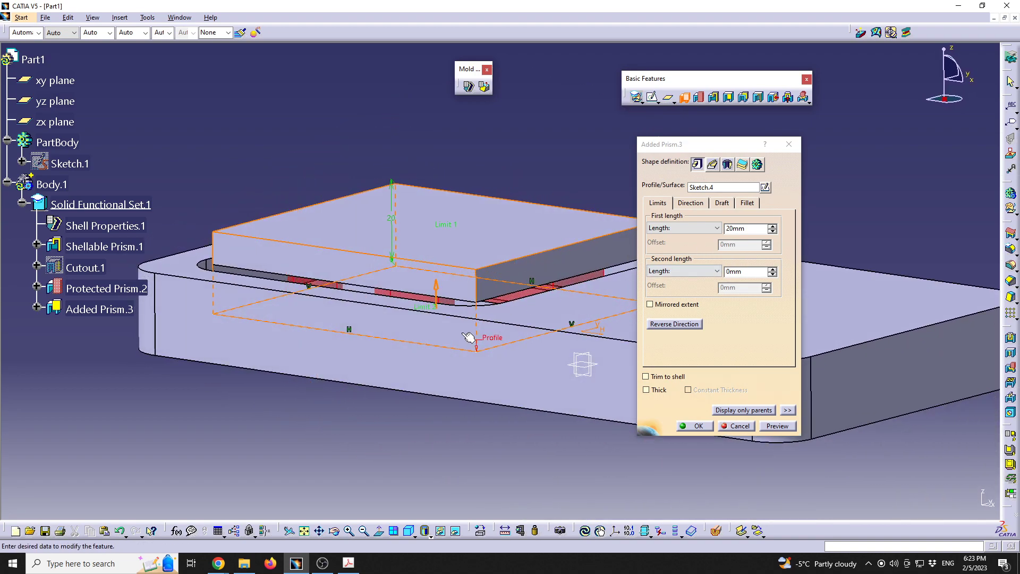
pyautogui.moveTo(457, 293); pyautogui.dragTo(537, 287, button='middle')
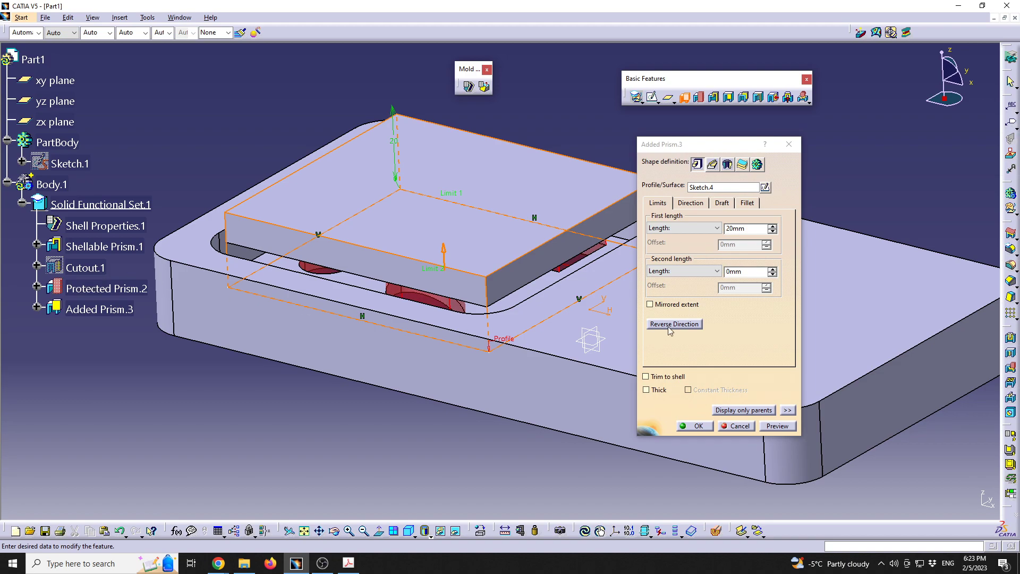
pyautogui.doubleClick(744, 271)
pyautogui.write('20')
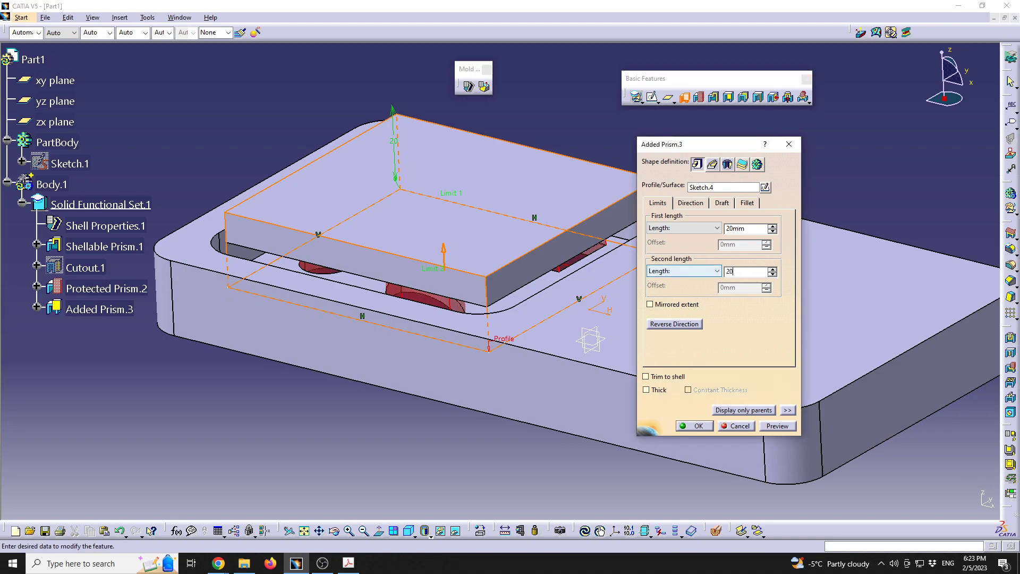
pyautogui.click(779, 426)
pyautogui.moveTo(453, 355); pyautogui.dragTo(542, 322, button='middle')
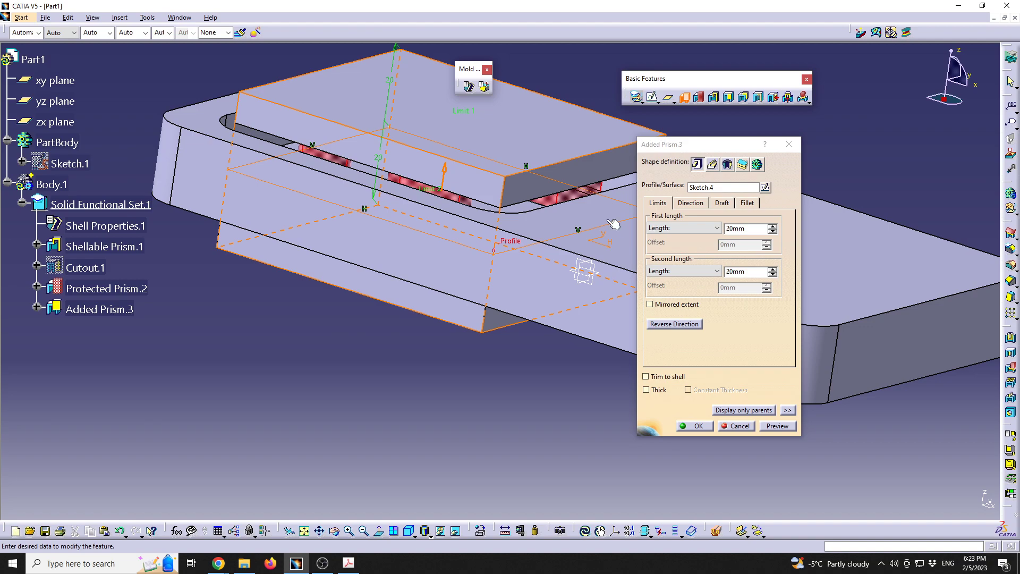
pyautogui.moveTo(621, 224); pyautogui.dragTo(598, 279, button='middle')
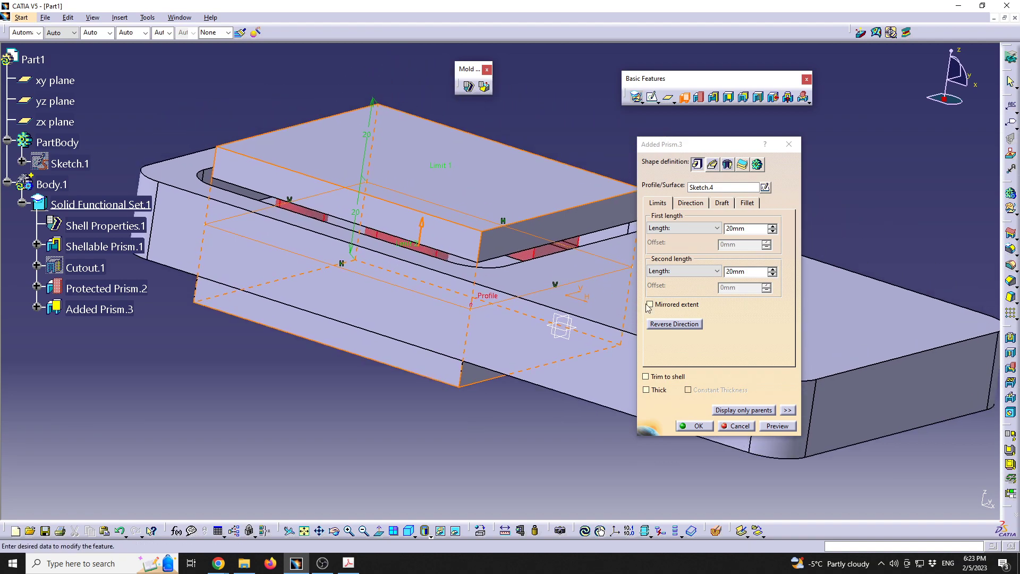
pyautogui.click(694, 426)
# Section the model through the cutout to examine how the added prism interacts with the protected shapes and the cutout.
pyautogui.click(716, 530)
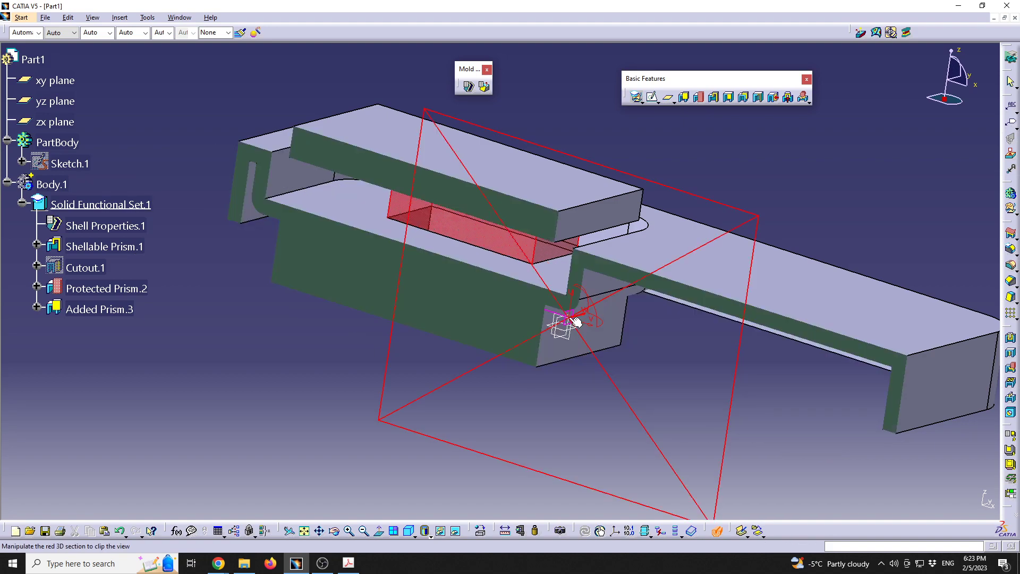
pyautogui.moveTo(488, 232); pyautogui.dragTo(624, 228, button='middle')
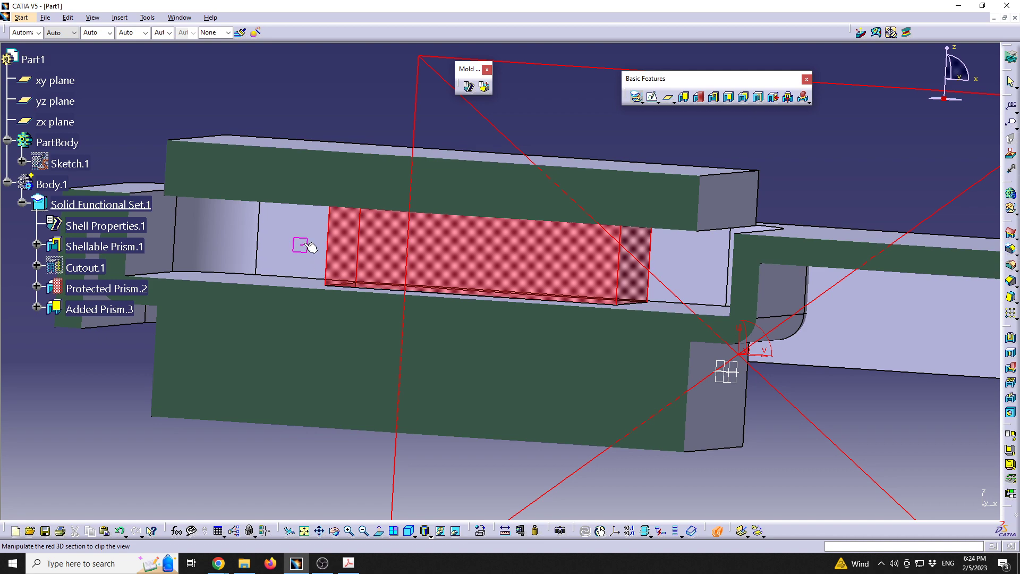
pyautogui.click(101, 270)
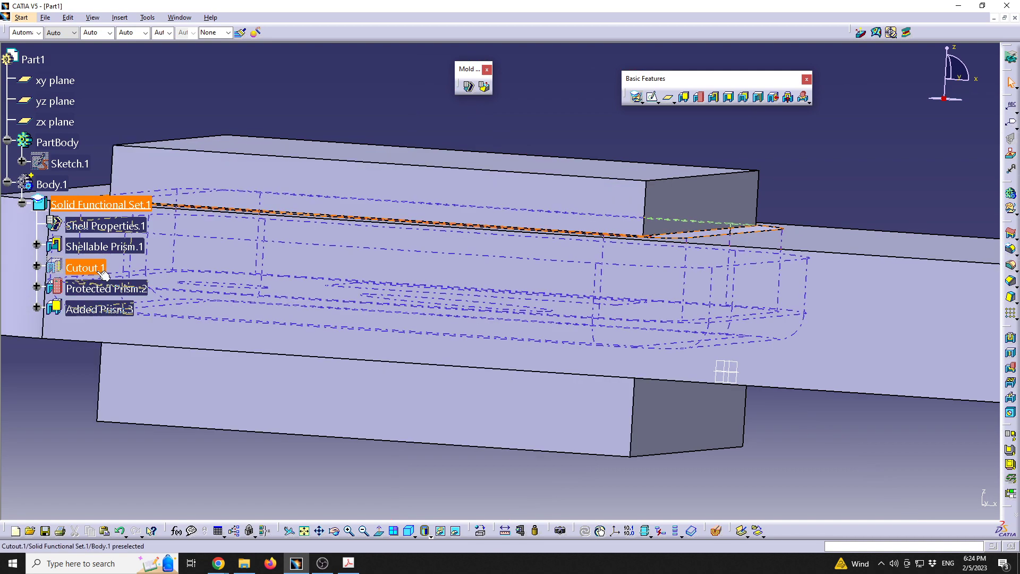
# Show the hidden cutout feature of the solid functional set.
pyautogui.rightClick(101, 270)
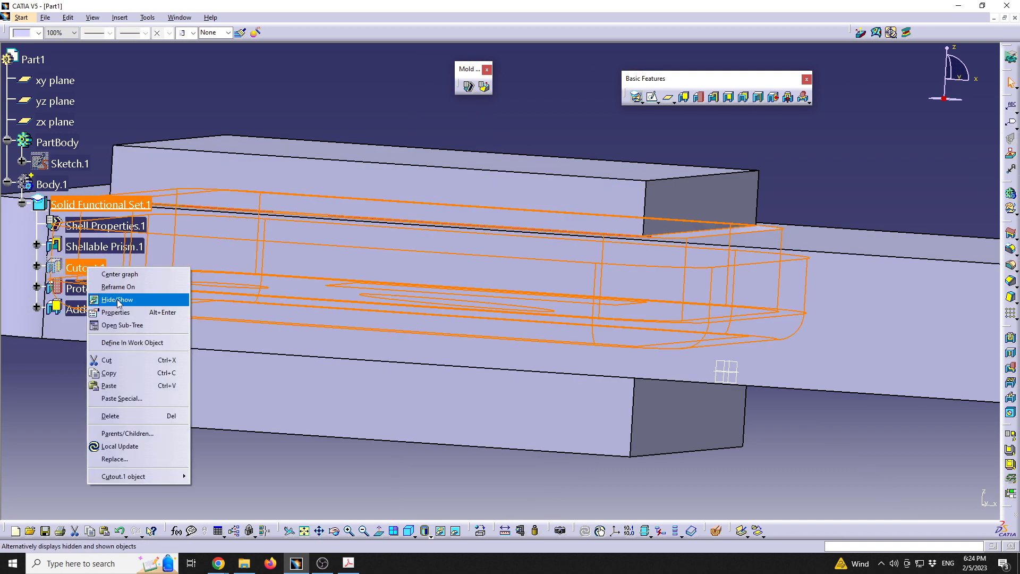
pyautogui.click(106, 297)
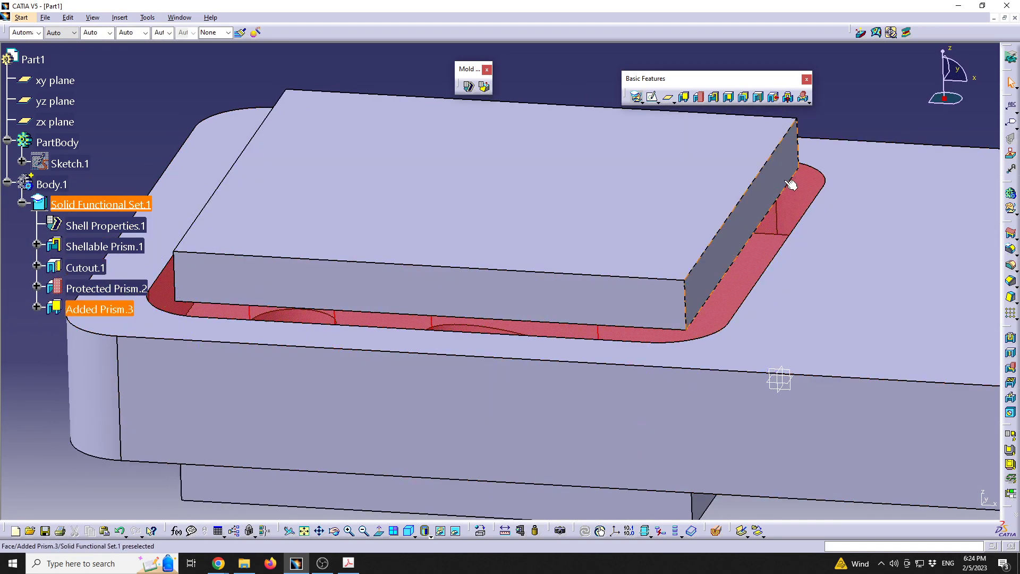
# Open the cutout's definition, try to preview it, cancel without changes, and inspect the added prism over the cutout.
pyautogui.click(85, 268)
pyautogui.doubleClick(85, 268)
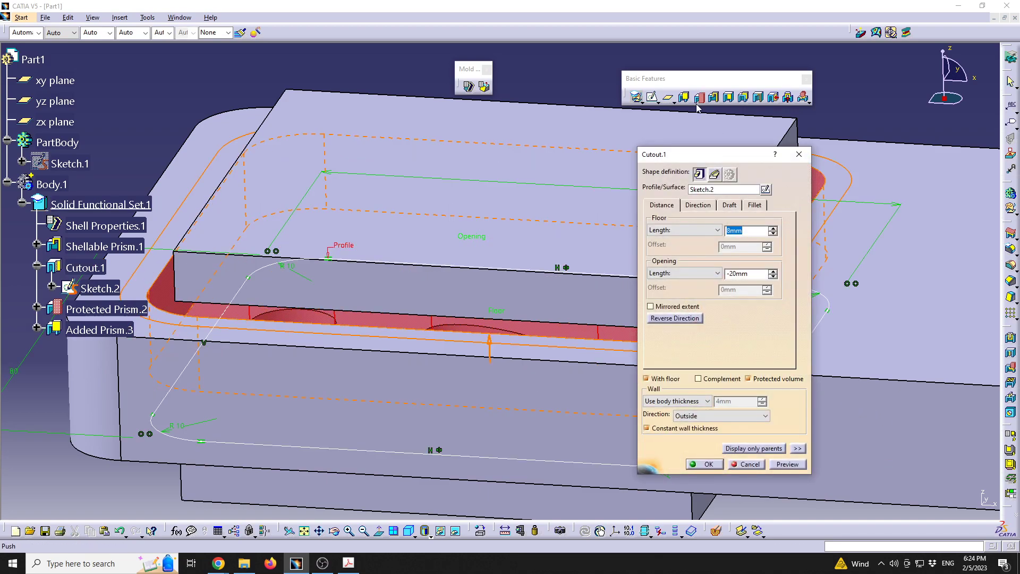
pyautogui.click(792, 465)
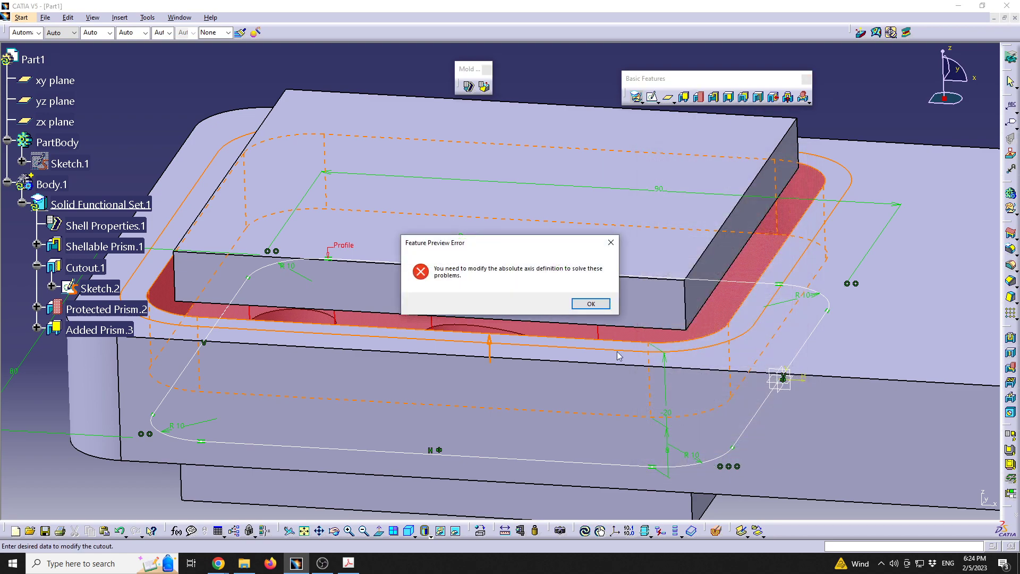
pyautogui.click(594, 305)
pyautogui.click(750, 464)
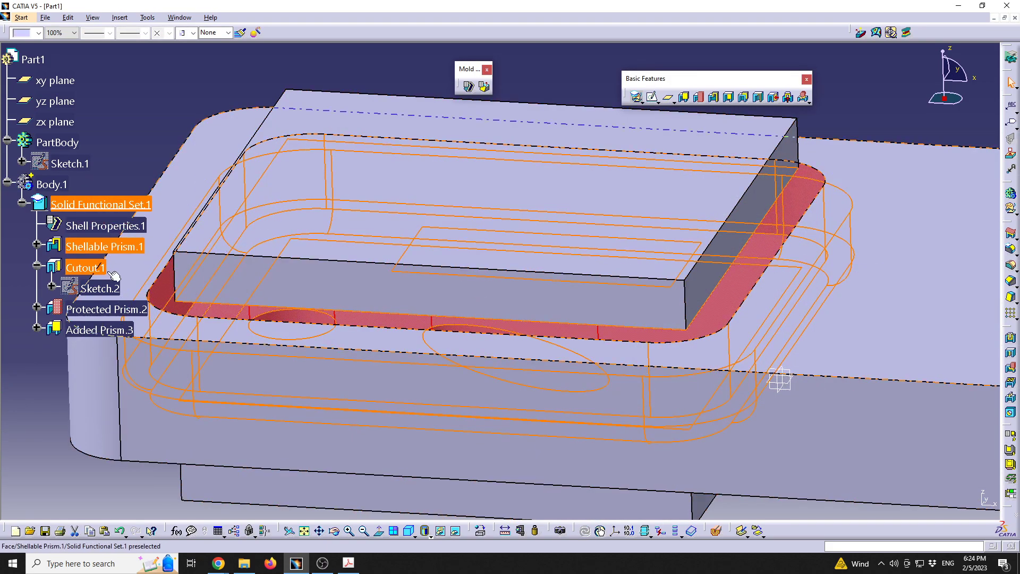
pyautogui.moveTo(449, 303); pyautogui.dragTo(475, 340, button='middle')
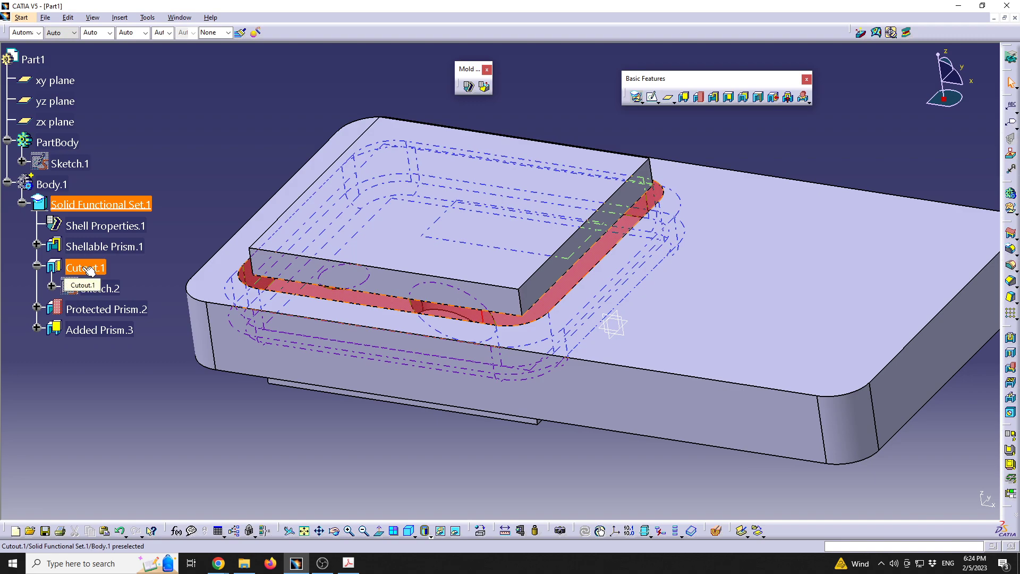
pyautogui.moveTo(494, 340); pyautogui.dragTo(453, 383, button='middle')
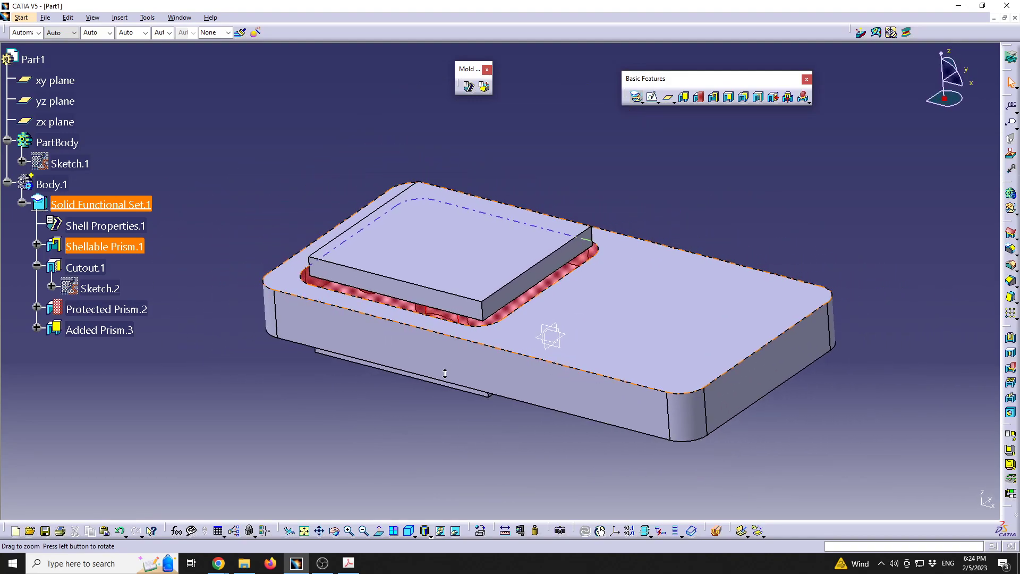
# Switch to the PDF tutorial in Adobe Acrobat and read the last page on verifying the protected feature with an Added Feature prism.
pyautogui.click(349, 563)
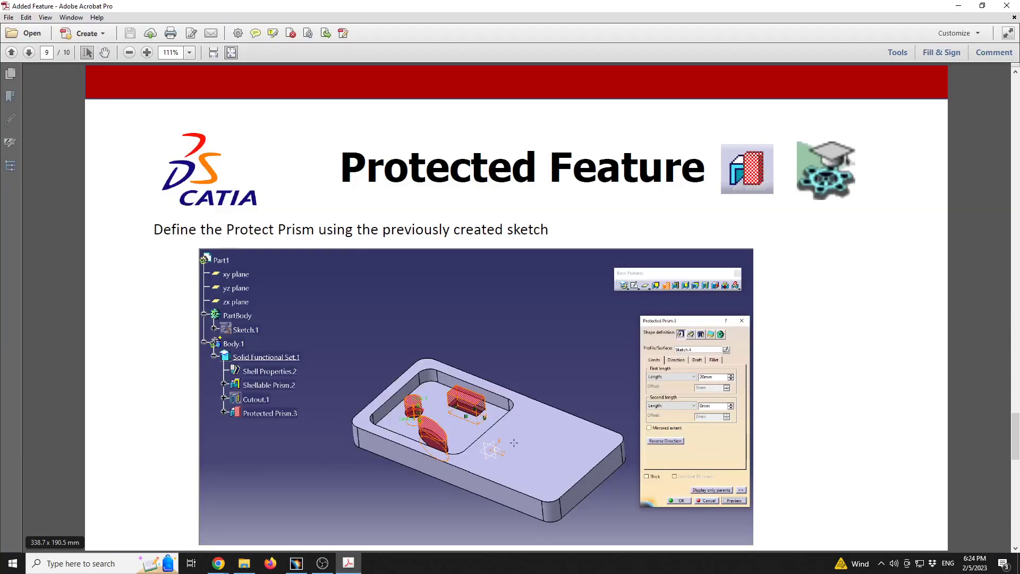
pyautogui.scroll(-3, 510, 319)
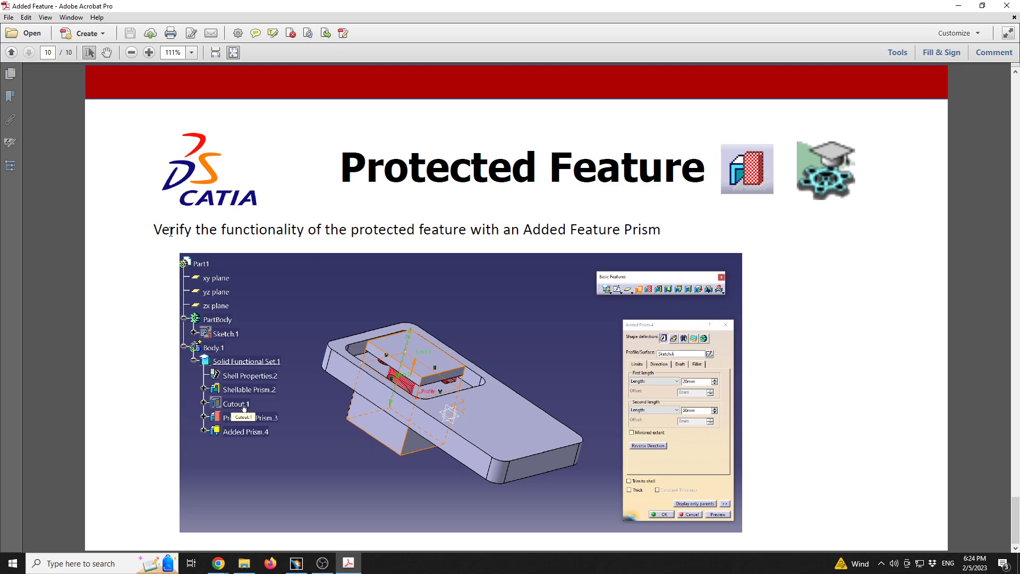
pyautogui.moveTo(170, 232); pyautogui.dragTo(422, 227)
pyautogui.click(423, 248)
# Return to CATIA V5 and open the definition of the shellable prism to review its settings.
pyautogui.click(296, 563)
pyautogui.moveTo(519, 297); pyautogui.dragTo(736, 137, button='middle')
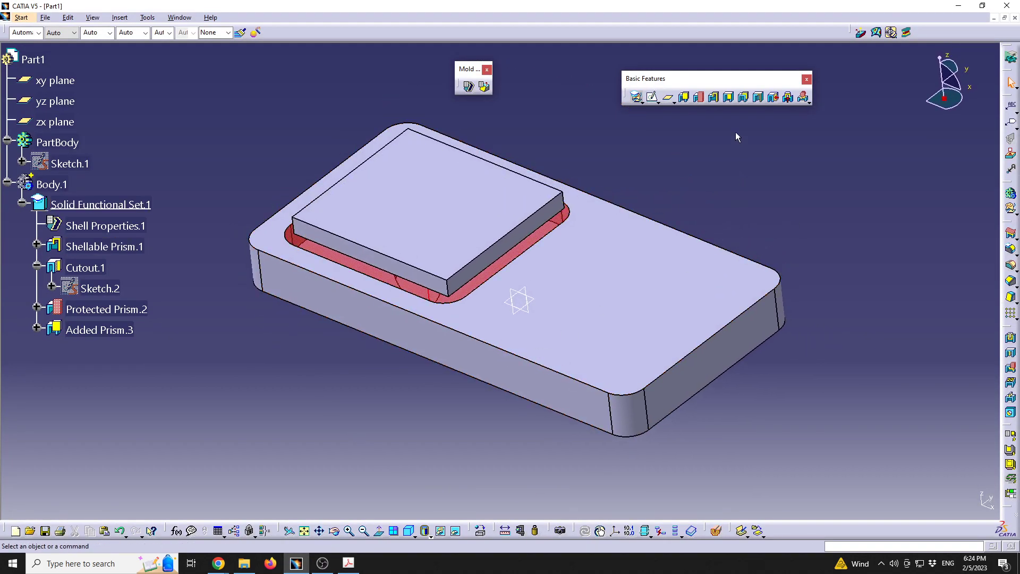
pyautogui.click(712, 101)
pyautogui.click(132, 249)
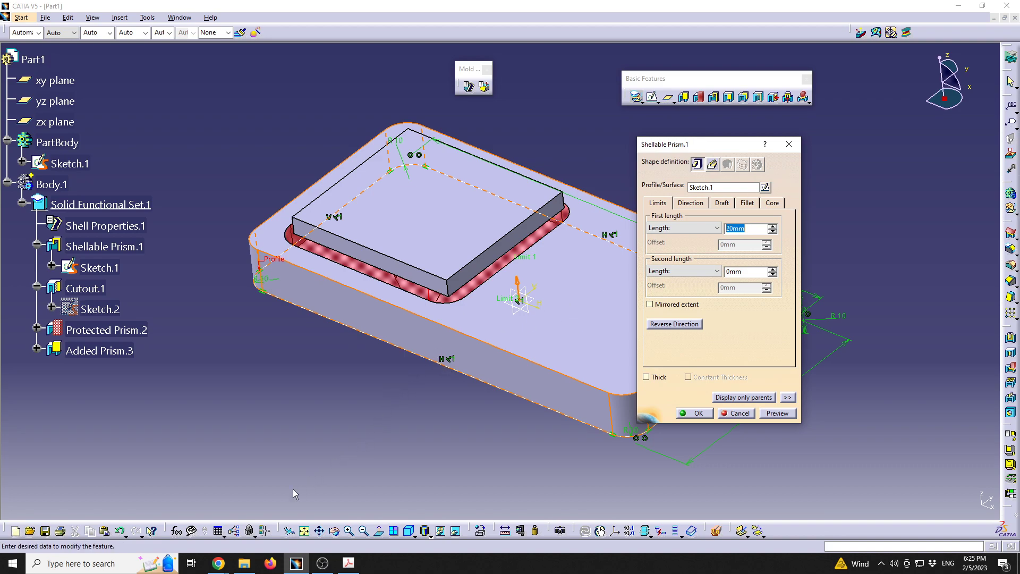
# Switch to YouTube Studio in Chrome and review the views, watch time and subscribers of the CATIA Added Feature video.
pyautogui.click(220, 565)
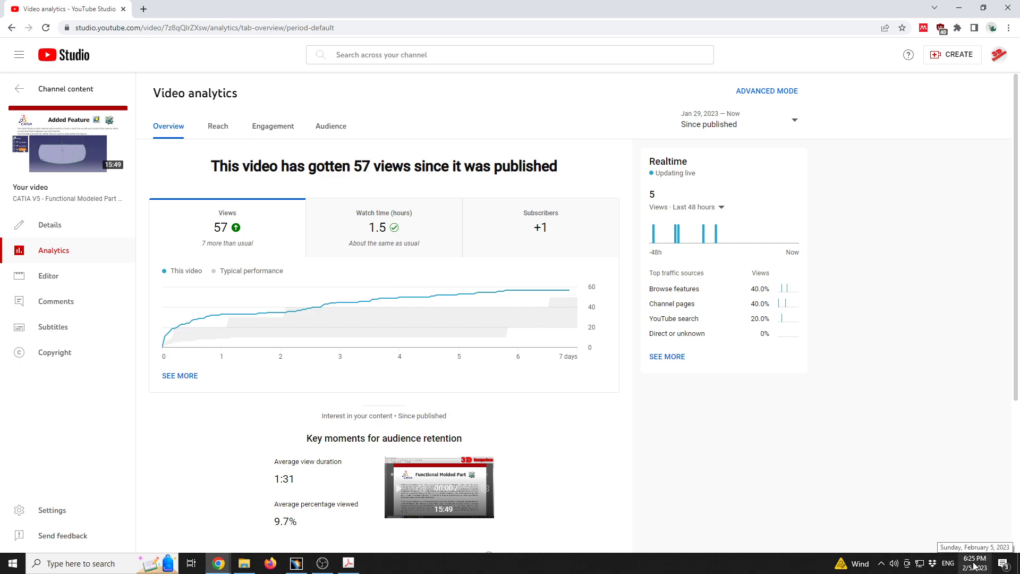
pyautogui.moveTo(372, 241)
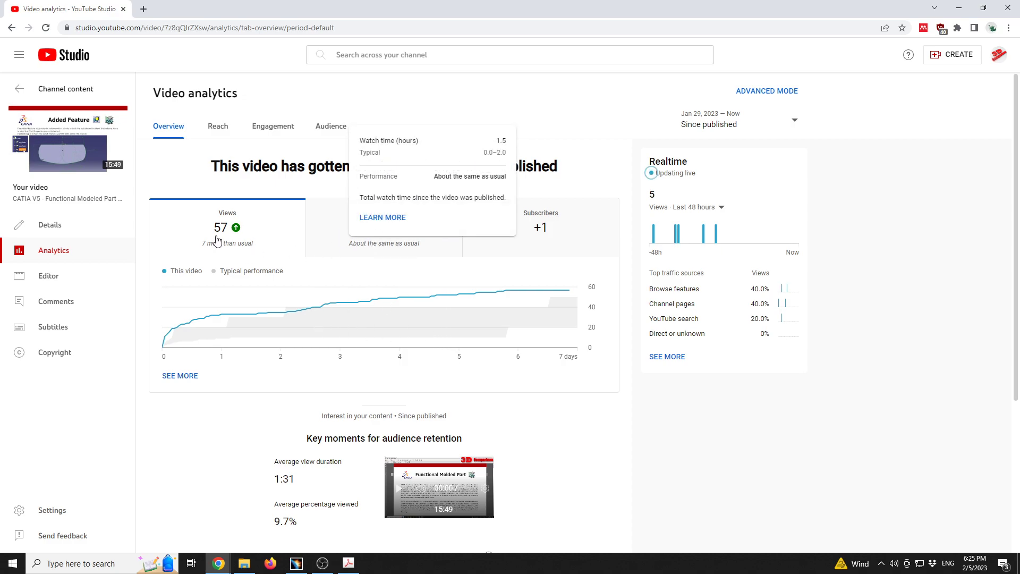
pyautogui.moveTo(216, 239)
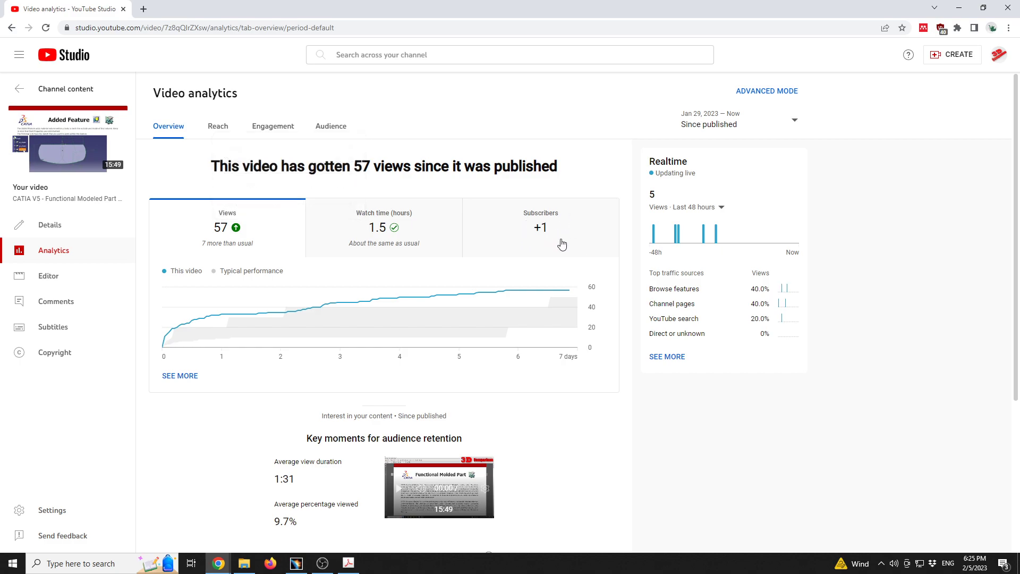
pyautogui.moveTo(549, 230)
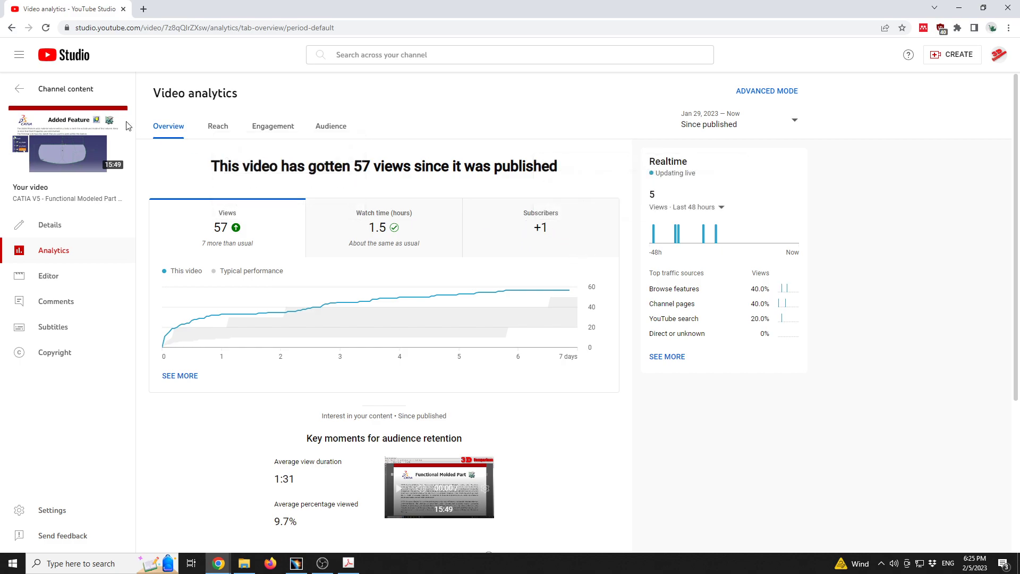
# Review the analytics of the "SolidWorks Reciprocating saw case - Mold Tools Design" video and return to the channel content list.
pyautogui.click(19, 93)
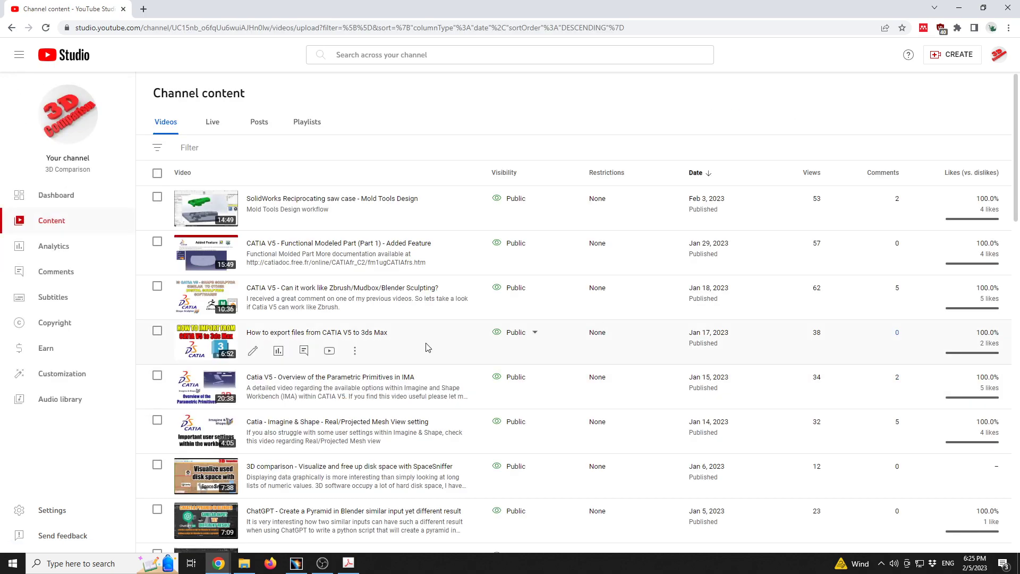
pyautogui.click(301, 200)
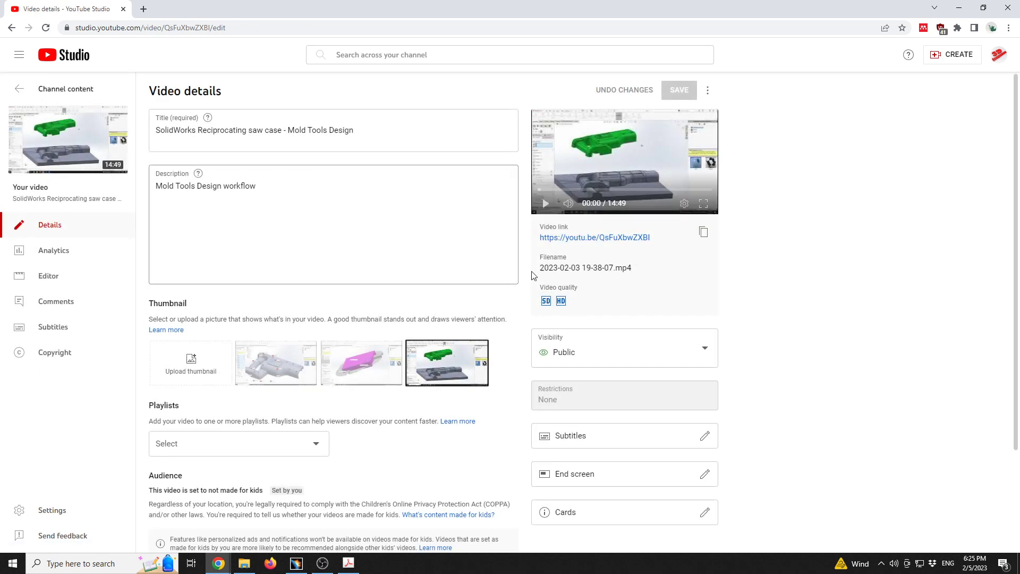
pyautogui.click(72, 258)
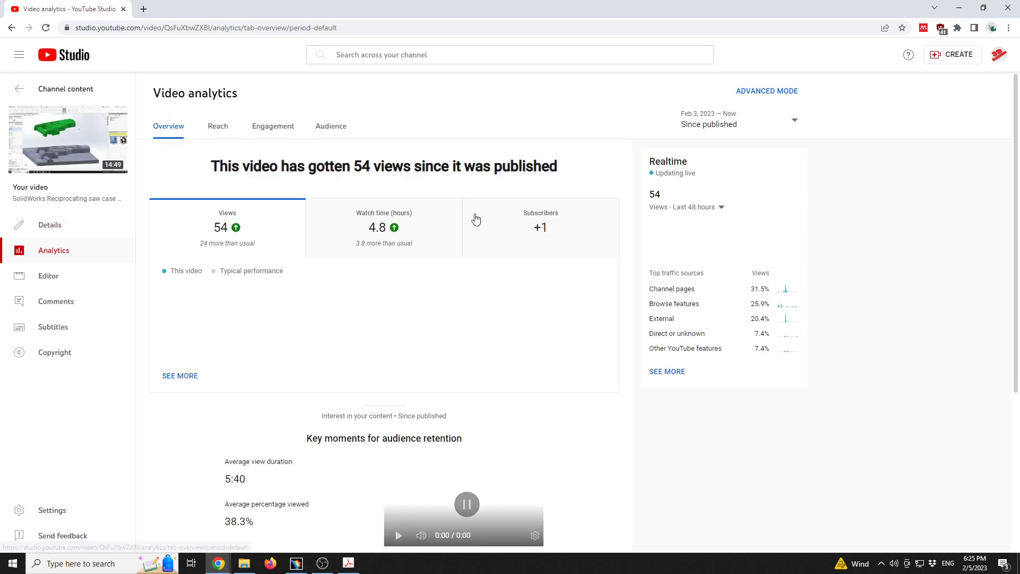
pyautogui.moveTo(385, 225)
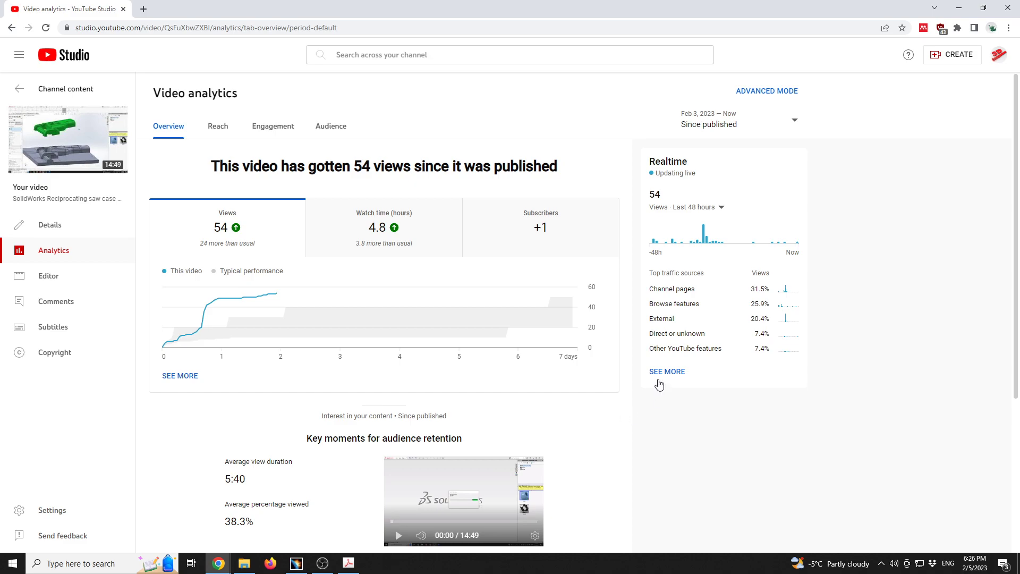
pyautogui.click(37, 94)
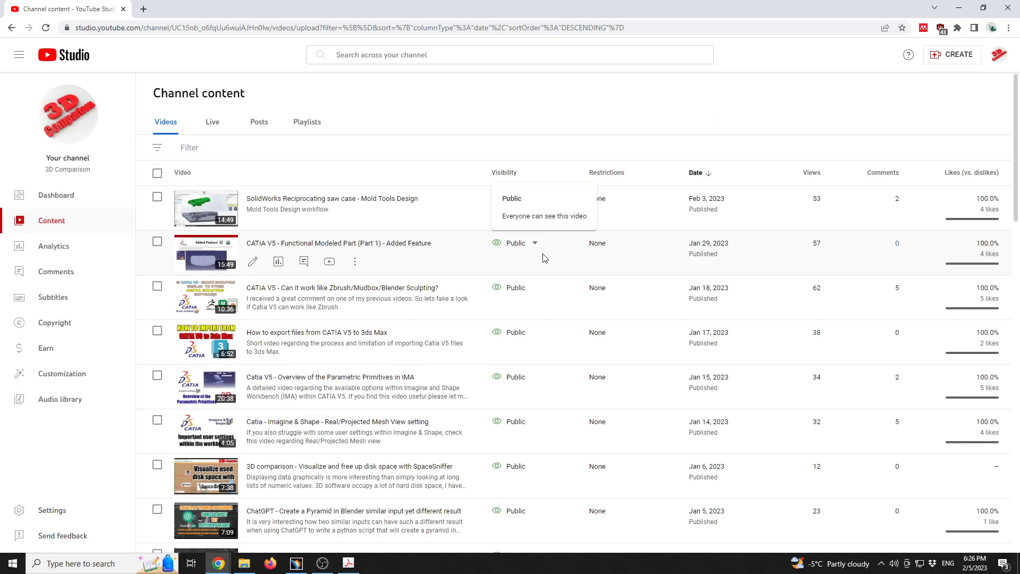